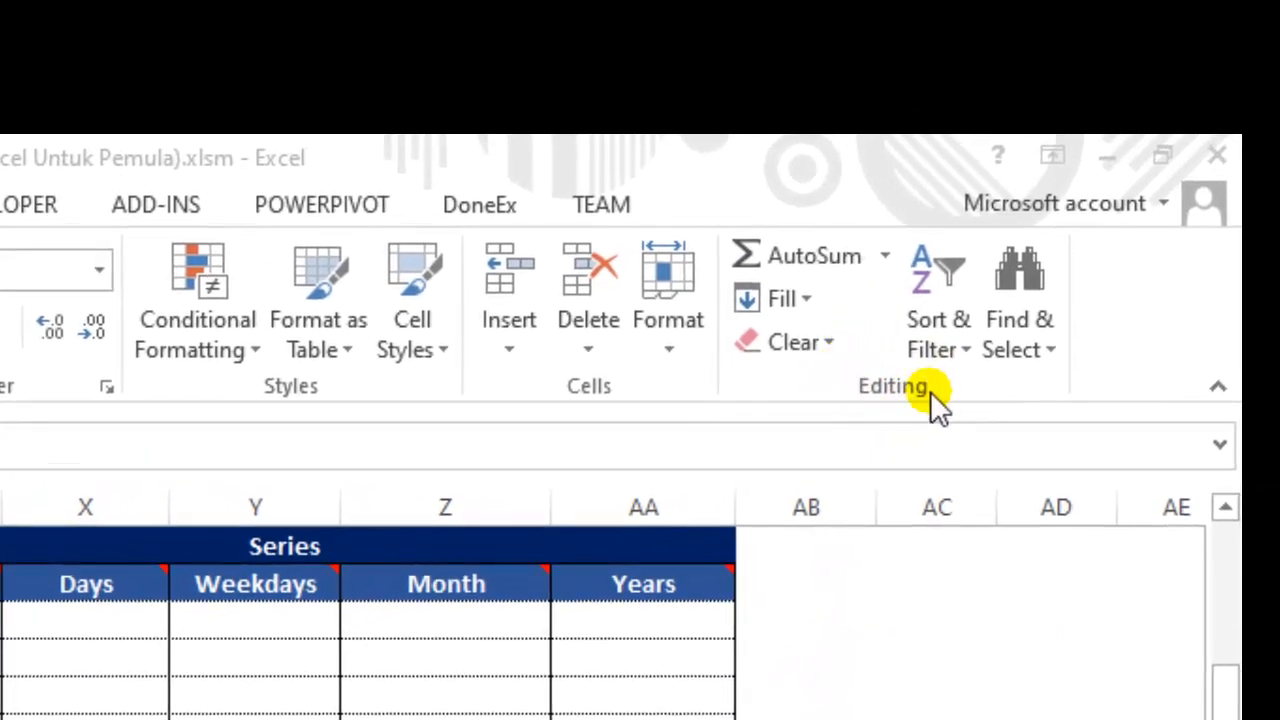
Step: Open the Series fill dialog, review its series direction, type, date unit, step and stop value options, and close it without applying
left_click(798, 298)
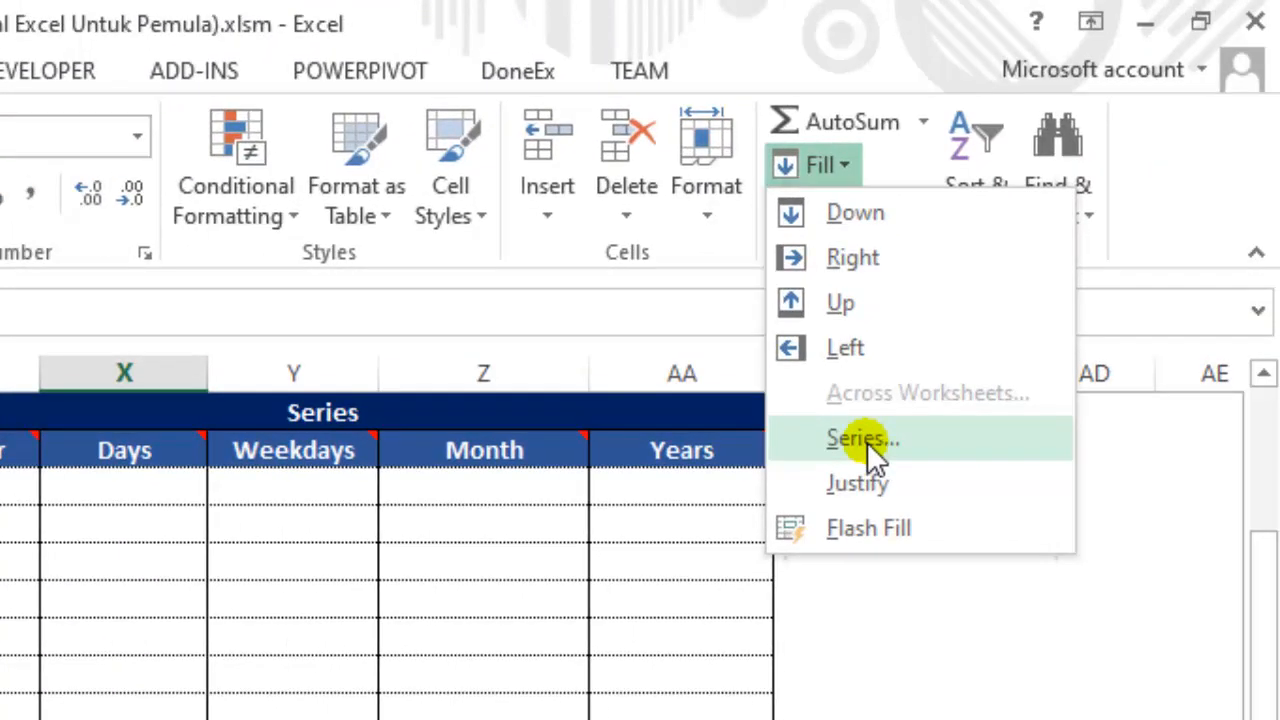
left_click(867, 442)
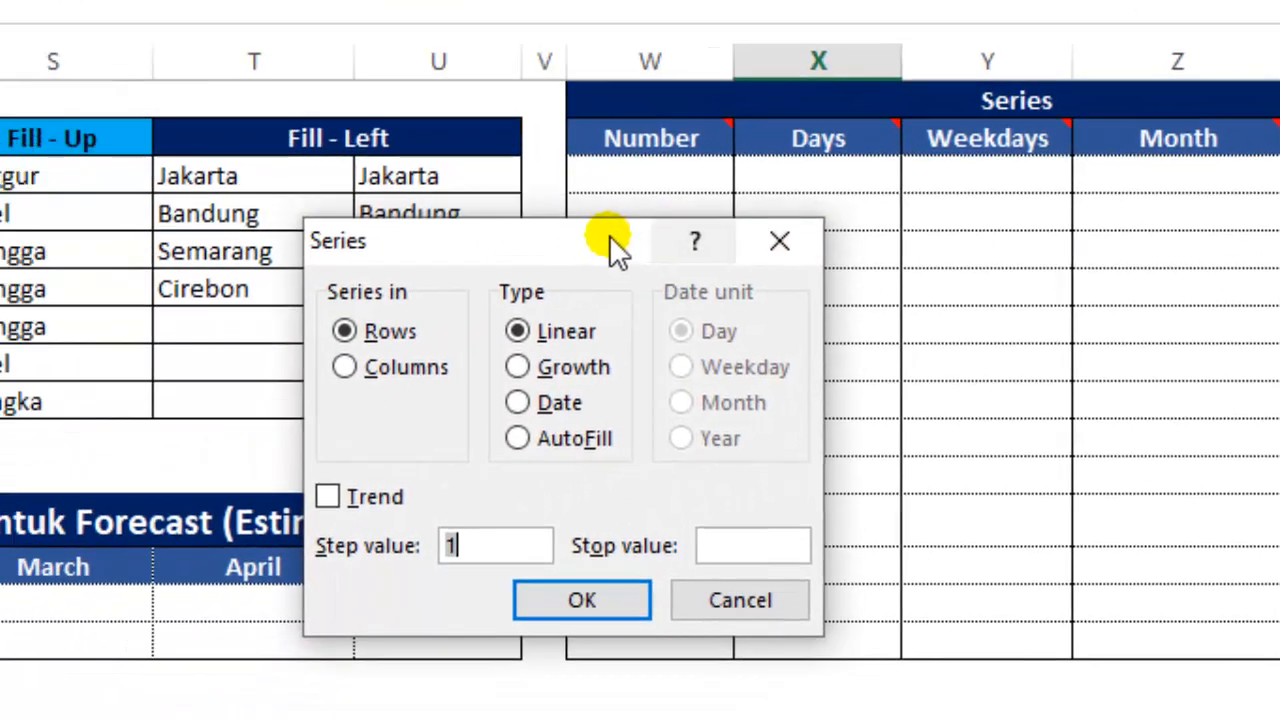
left_click_drag(596, 238, 508, 104)
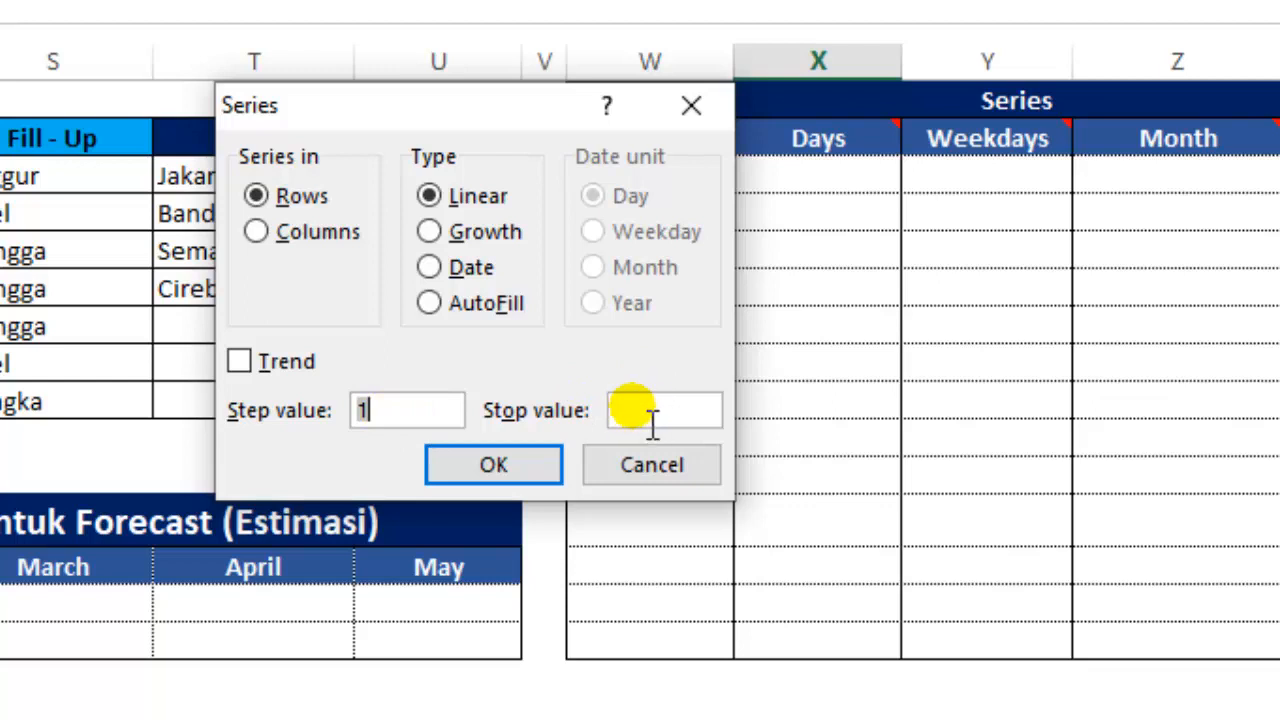
left_click(631, 474)
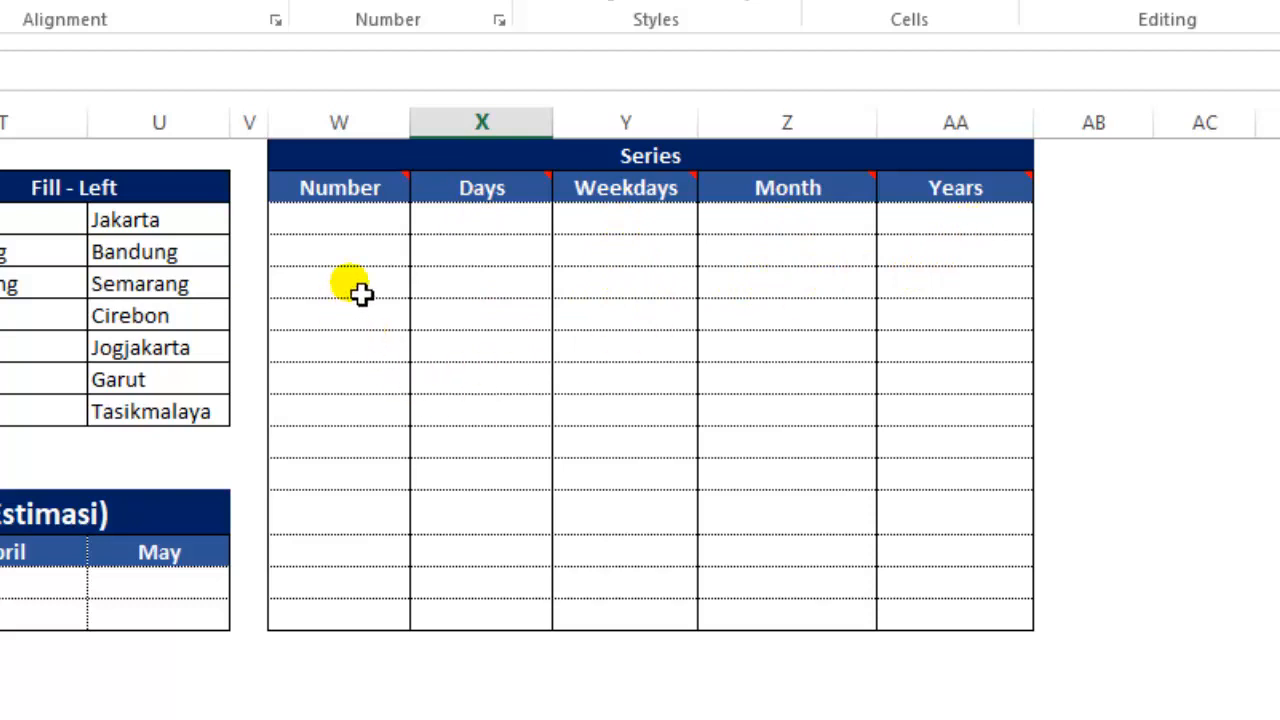
Step: Enter 1 in the first cell under the Number heading of the Series table
left_click(370, 228)
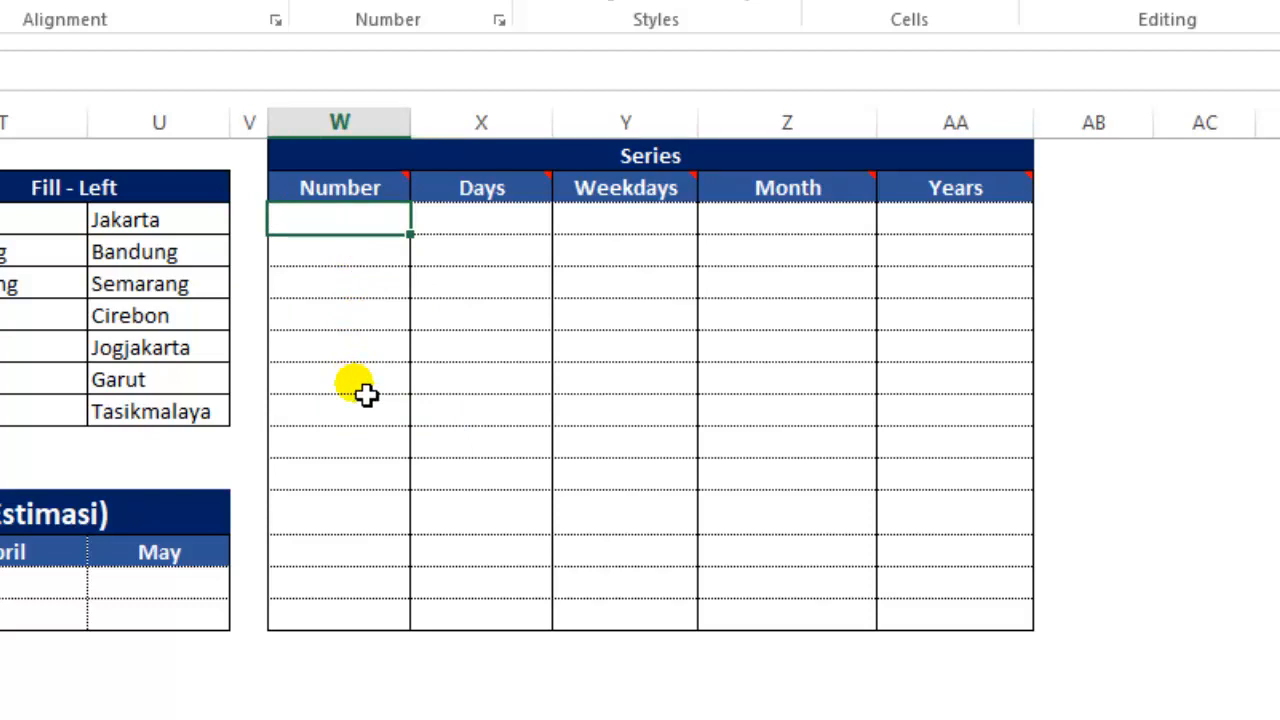
type("1")
key("Return")
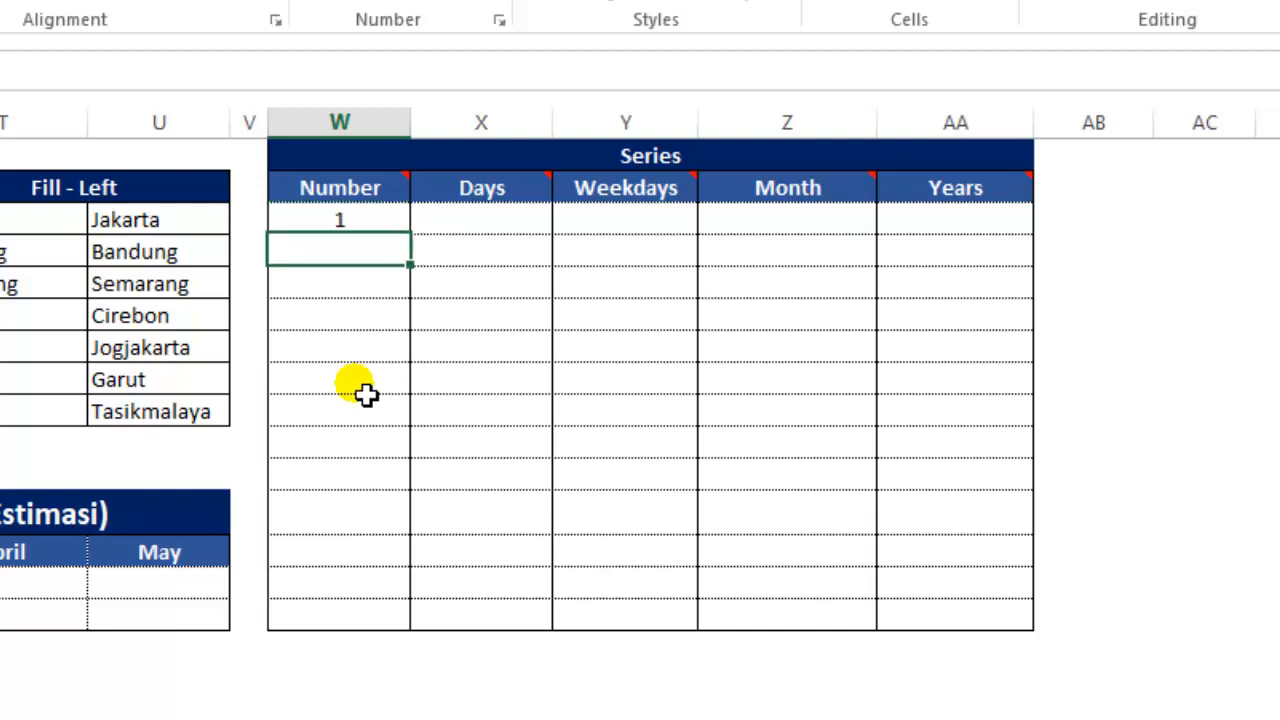
Step: Enter 2 below the 1 in the Number column and AutoFill the pair down to 10
type("2")
key("Return")
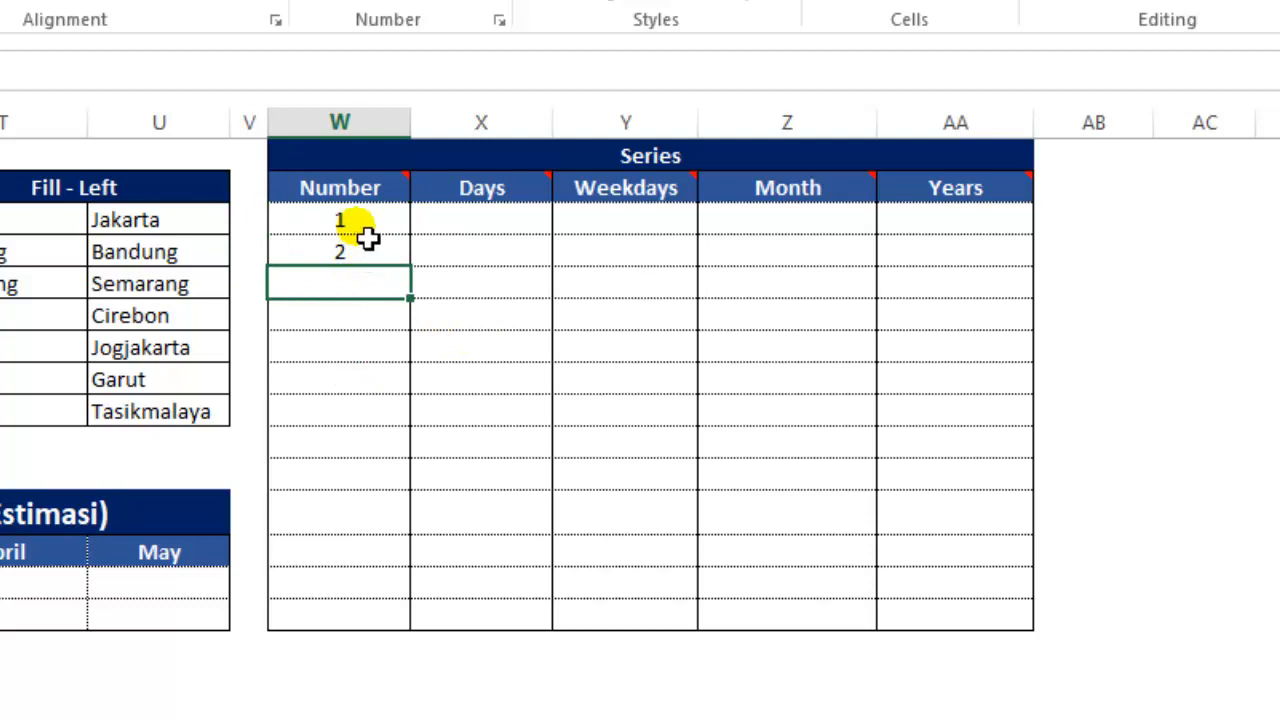
left_click(366, 237)
left_click_drag(366, 237, 366, 252)
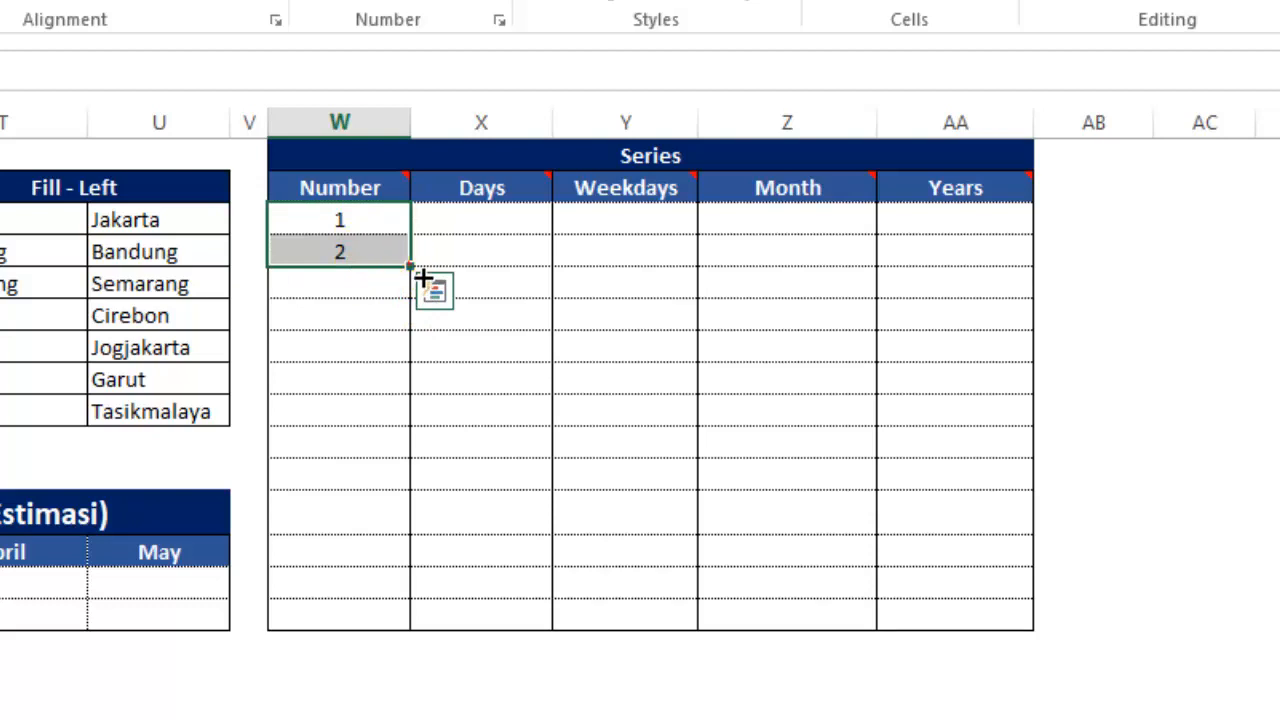
left_click_drag(417, 283, 423, 551)
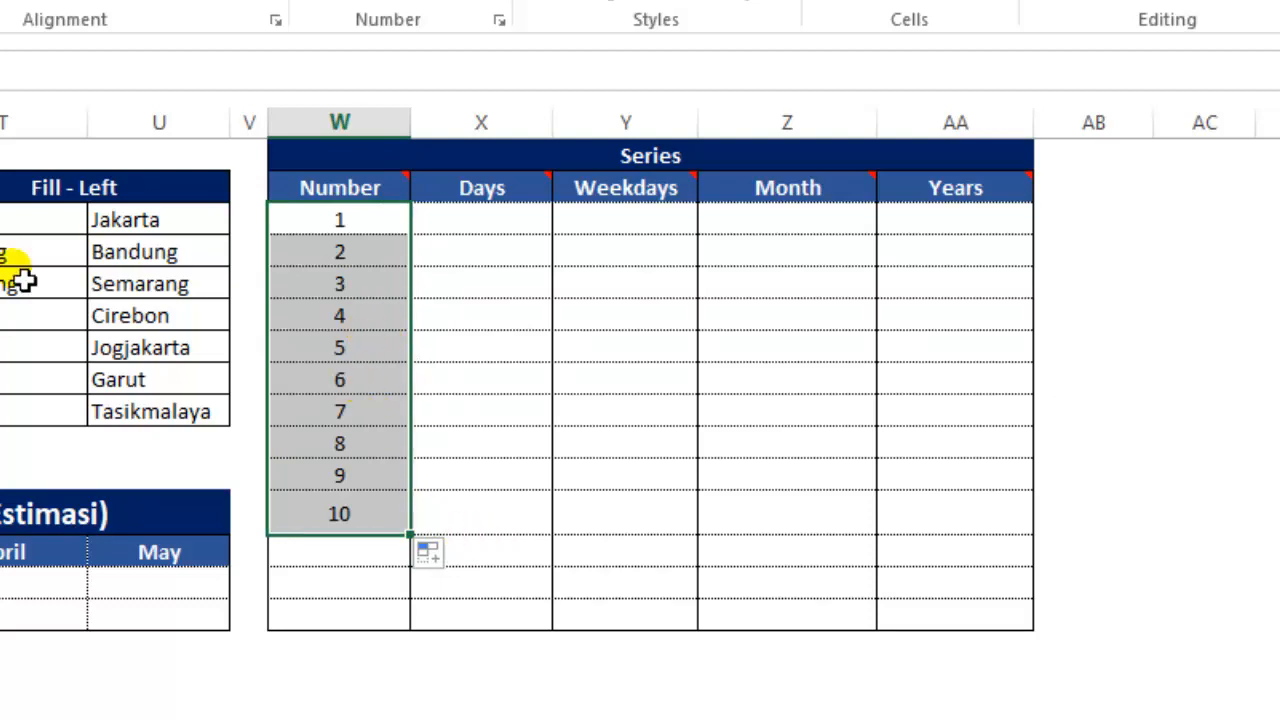
Step: Clear the numbers 2 to 10 from the Number column, keeping only the starting 1
left_click(346, 388)
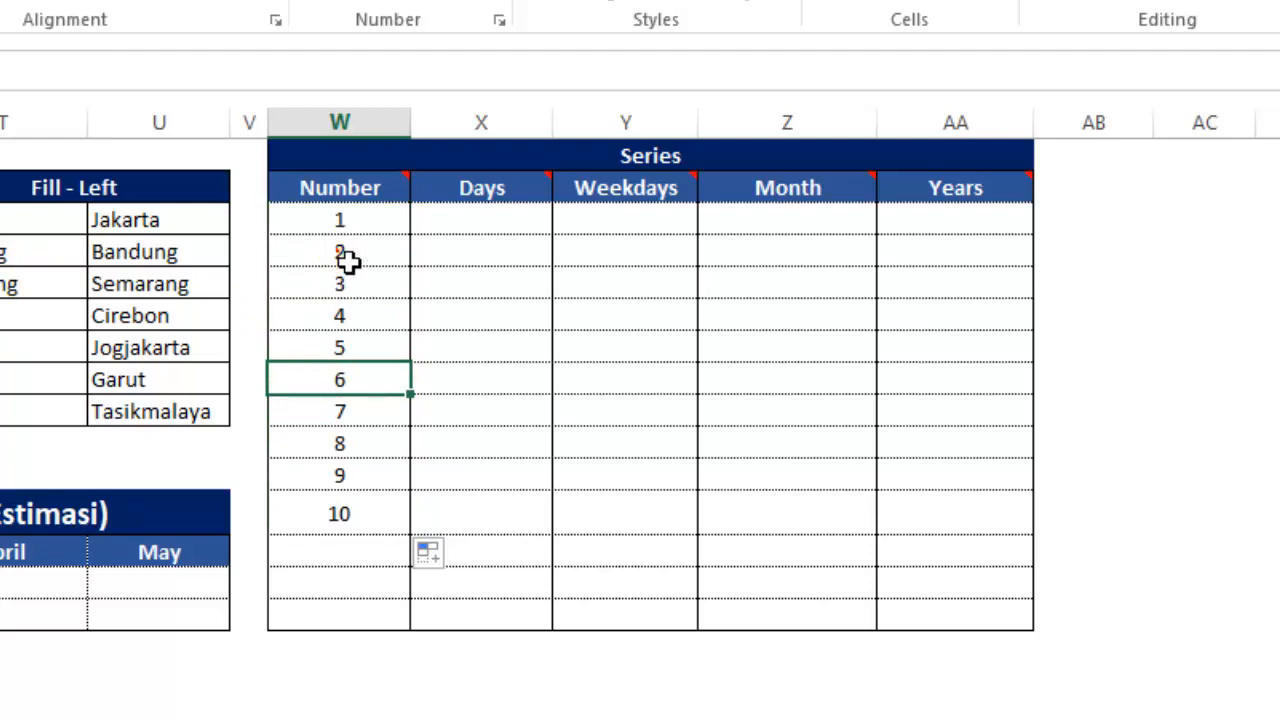
left_click_drag(347, 260, 351, 514)
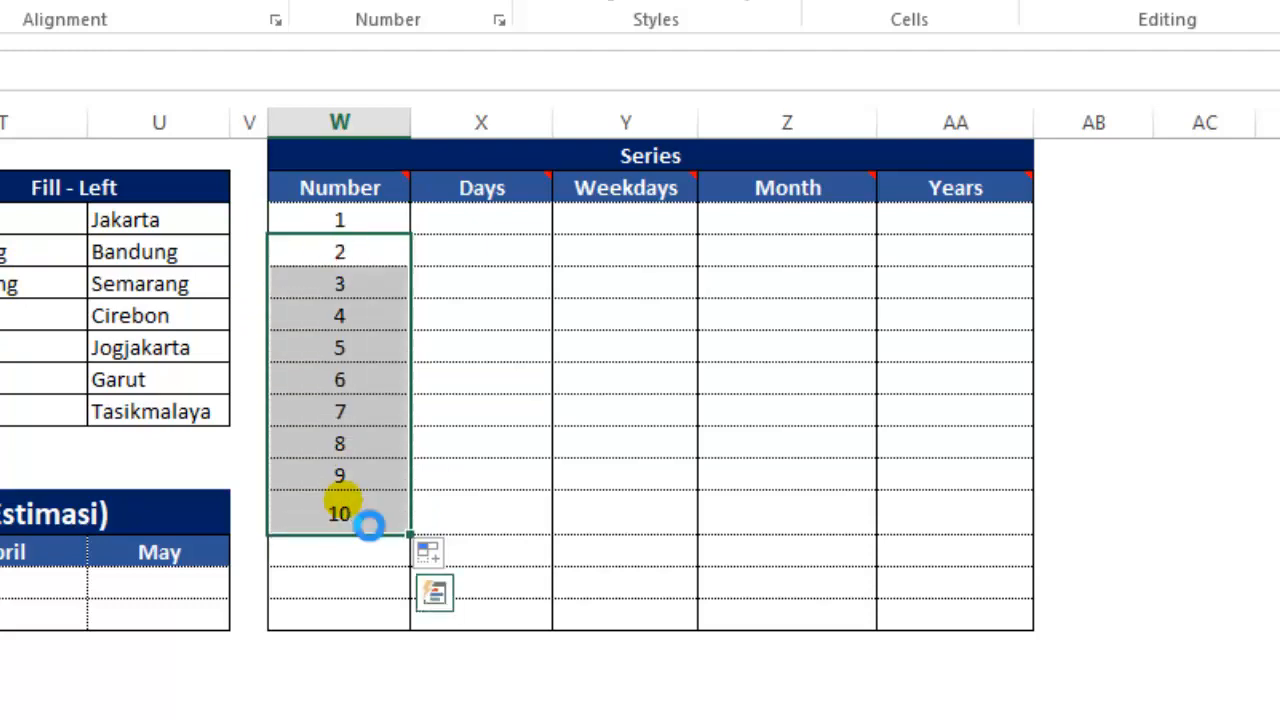
scroll(352, 510, "right", 20)
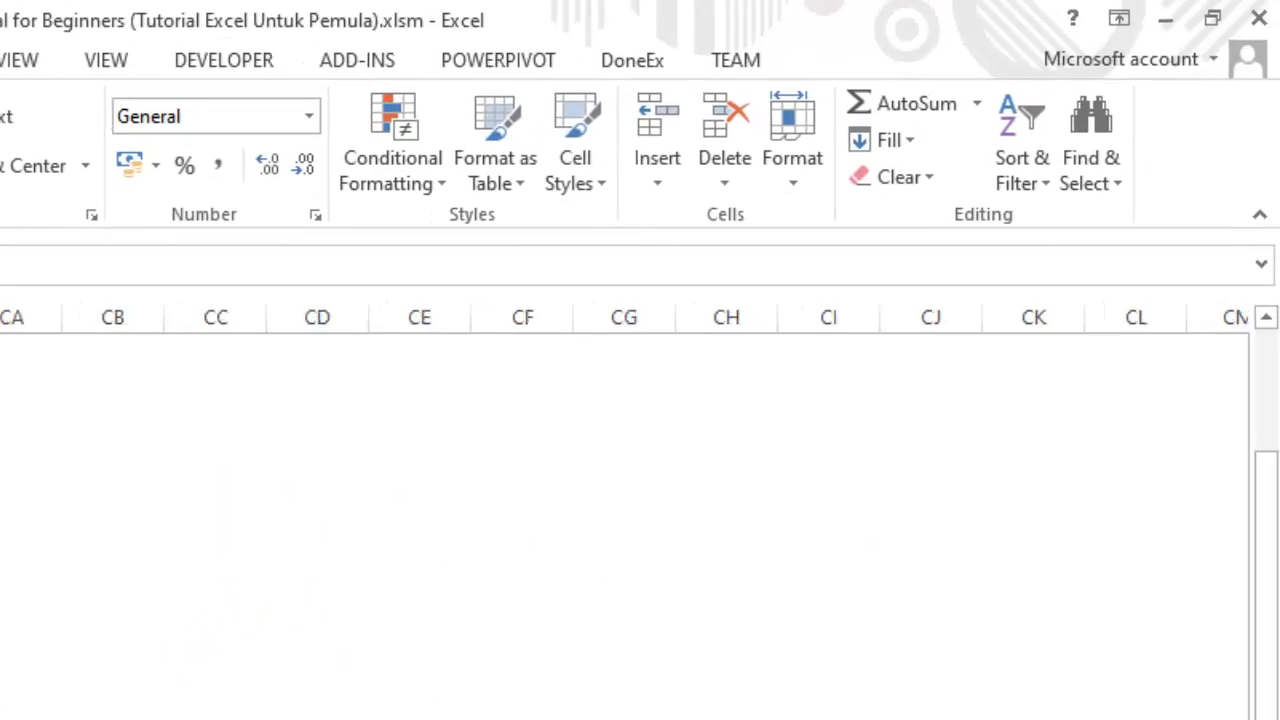
scroll(640, 500, "left", 20)
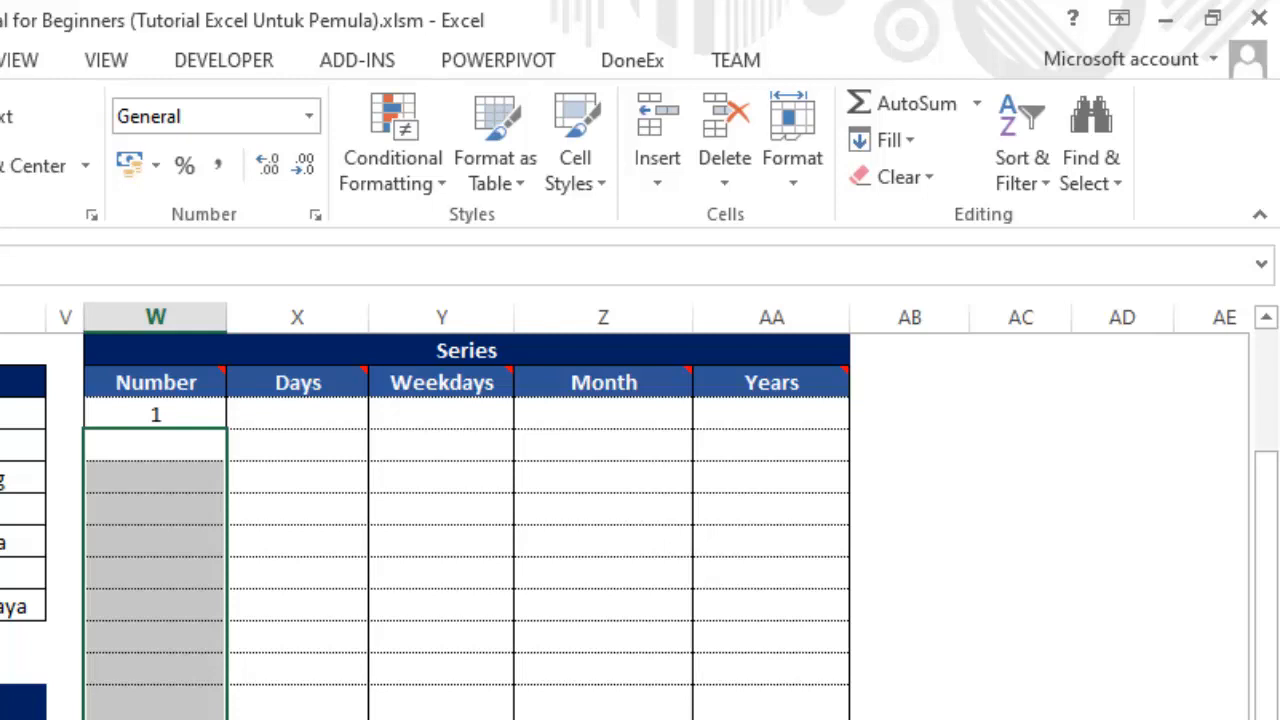
left_click(156, 716)
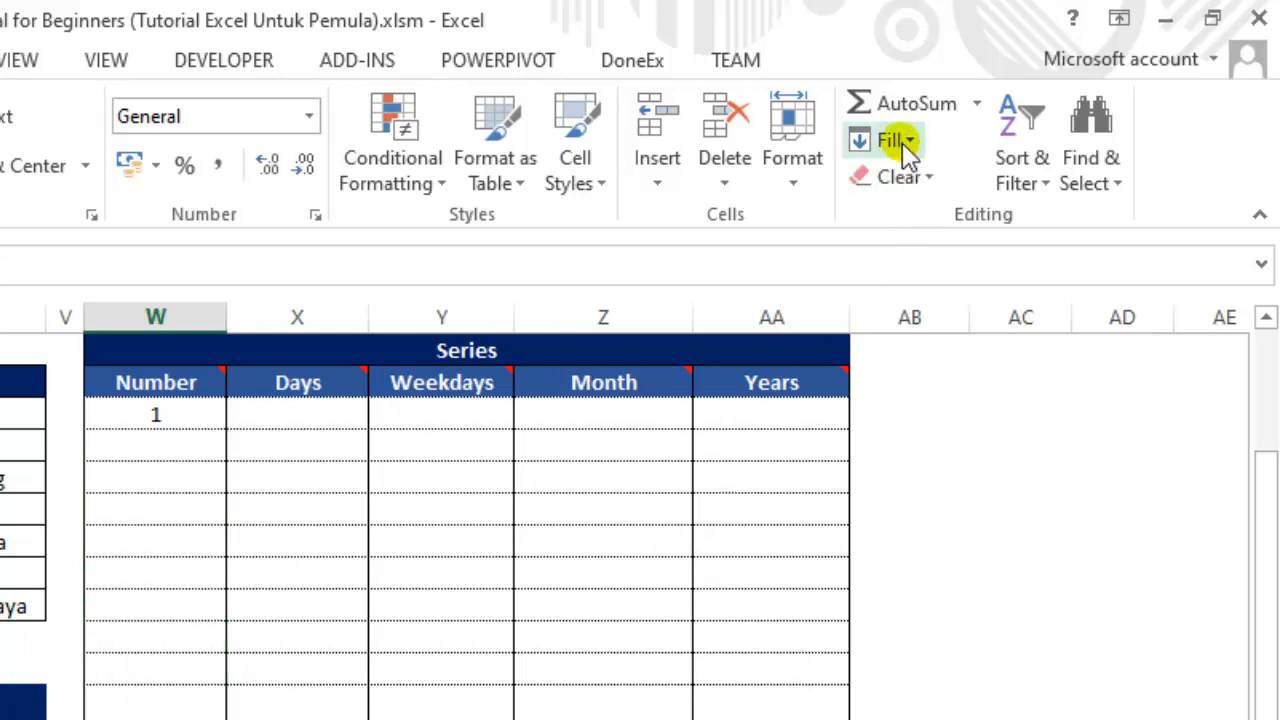
Step: Fill the Number column from the starting 1 with a linear series in Columns, using step value 1 and stop value 10
left_click(165, 511)
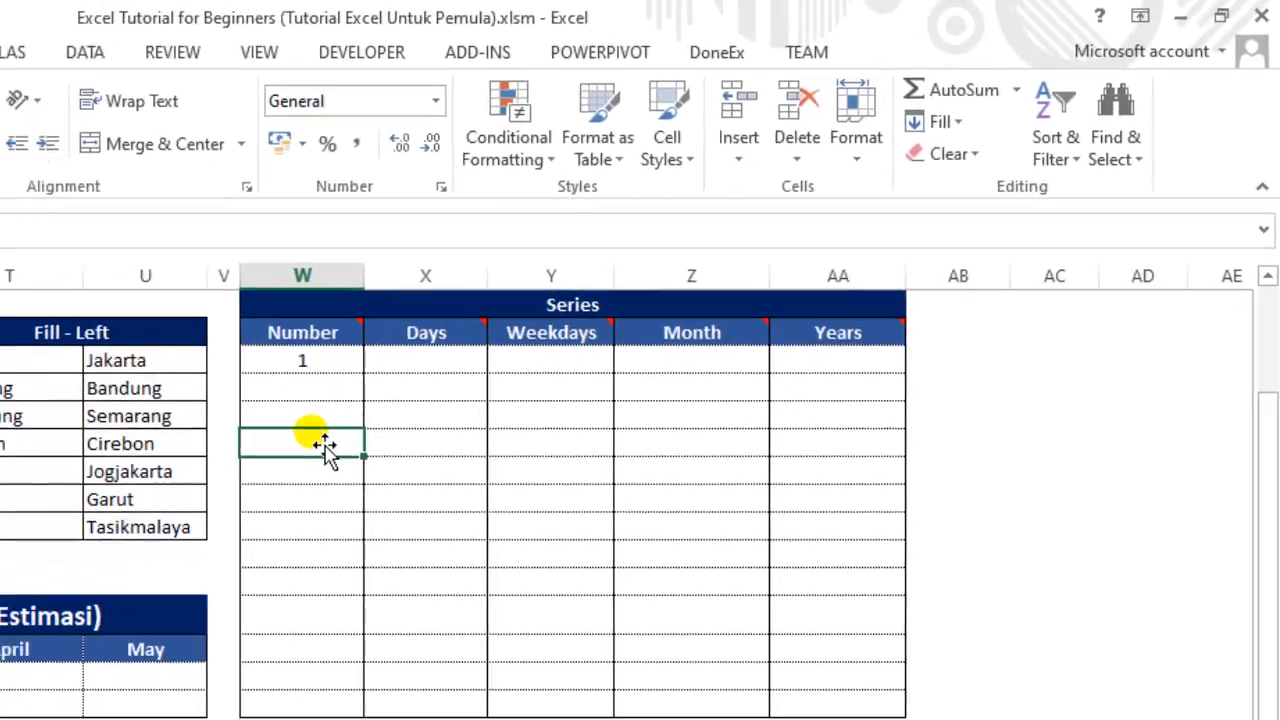
left_click(313, 364)
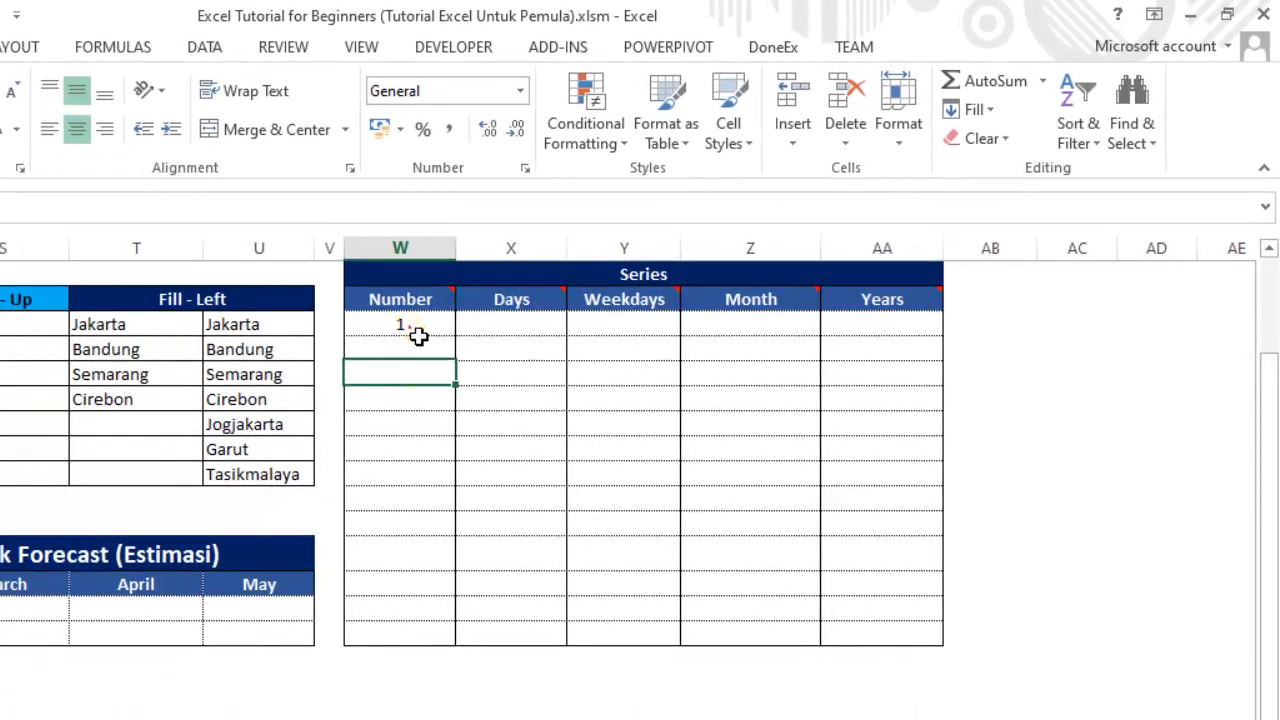
left_click(418, 336)
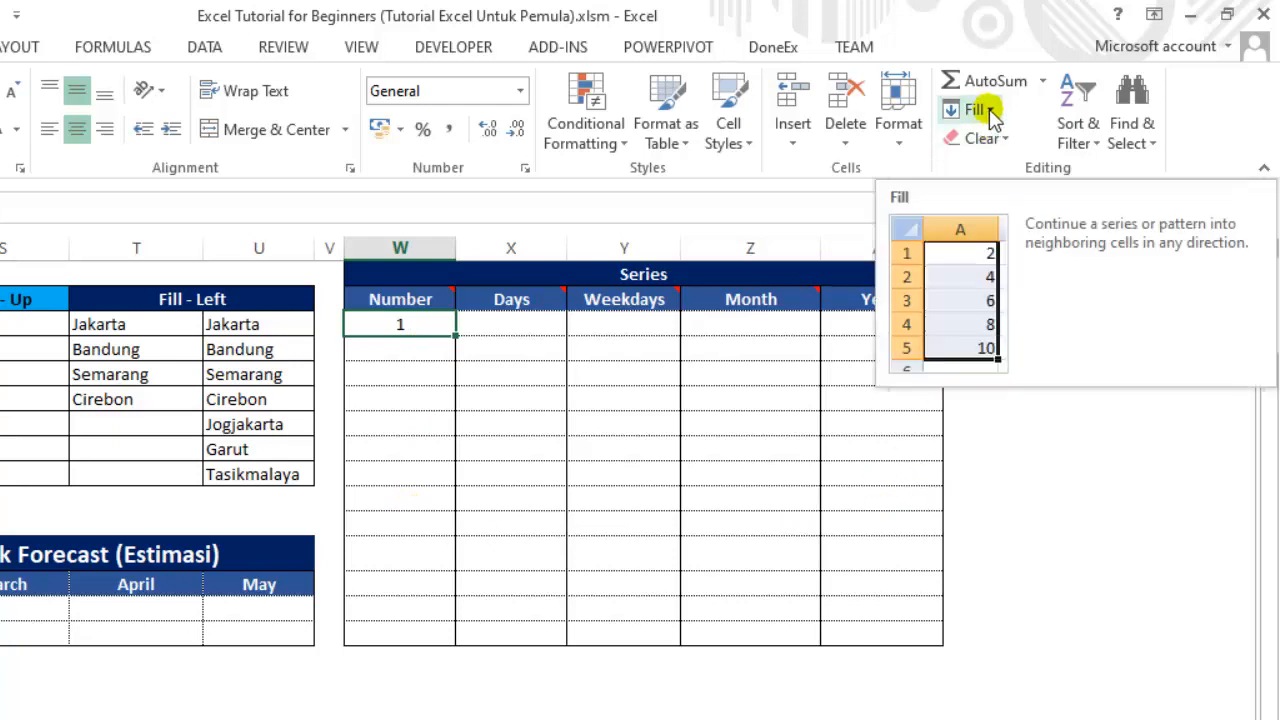
left_click(411, 324)
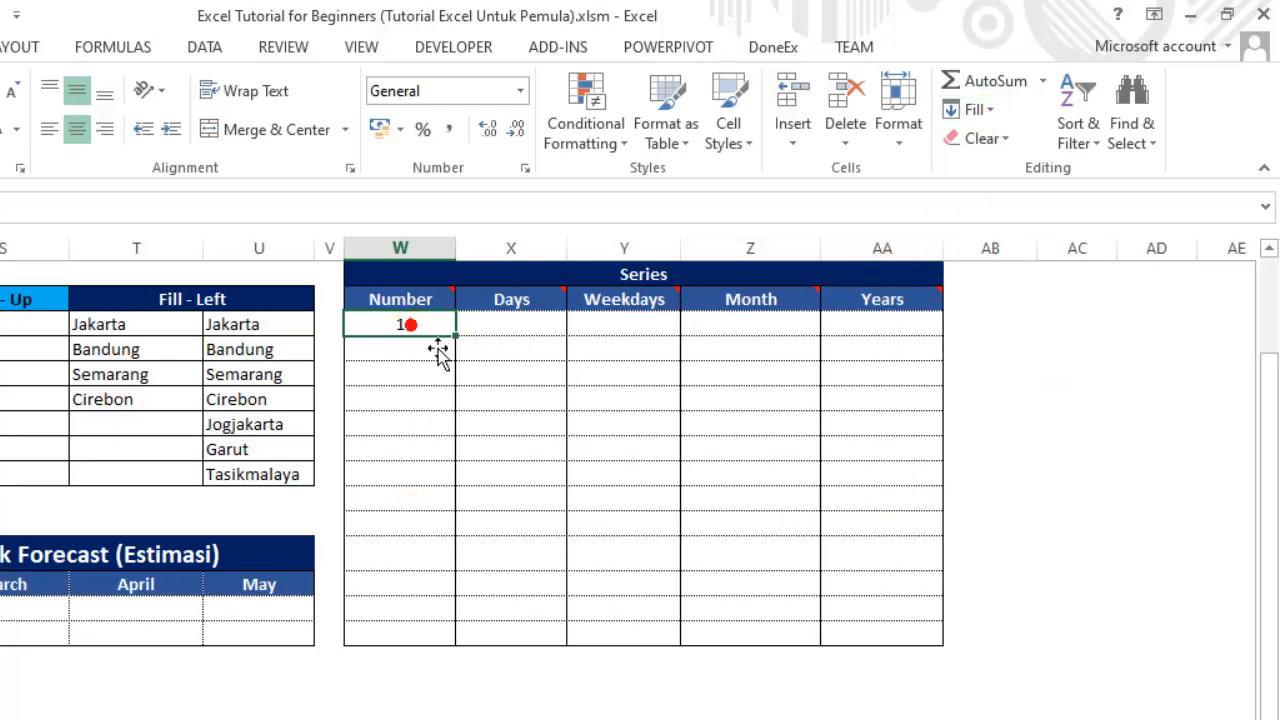
left_click(983, 112)
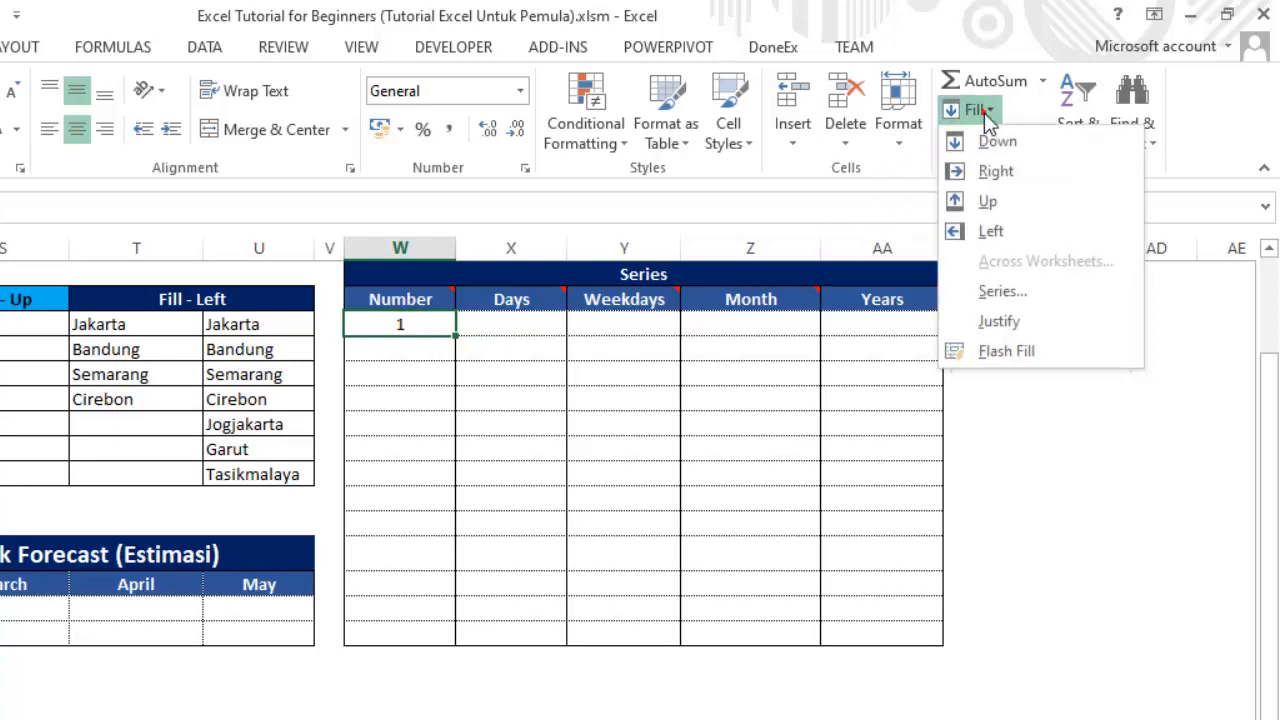
left_click(997, 291)
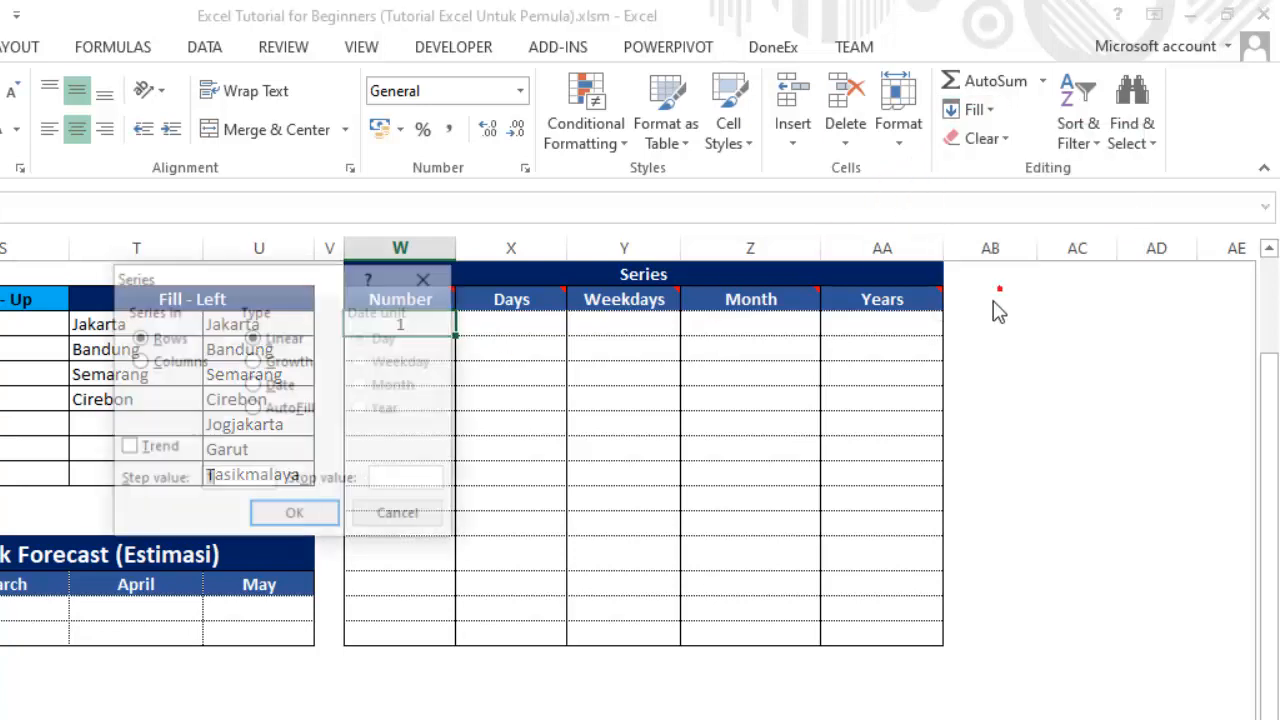
left_click_drag(257, 280, 659, 296)
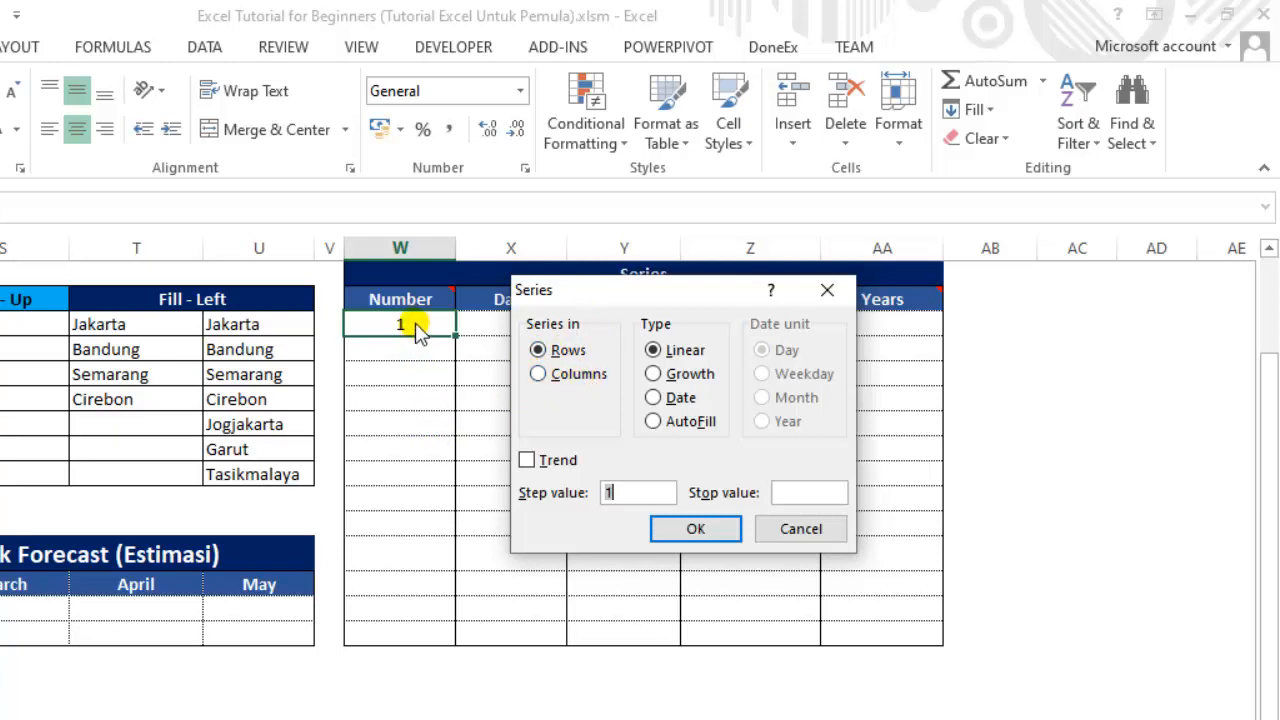
left_click(539, 377)
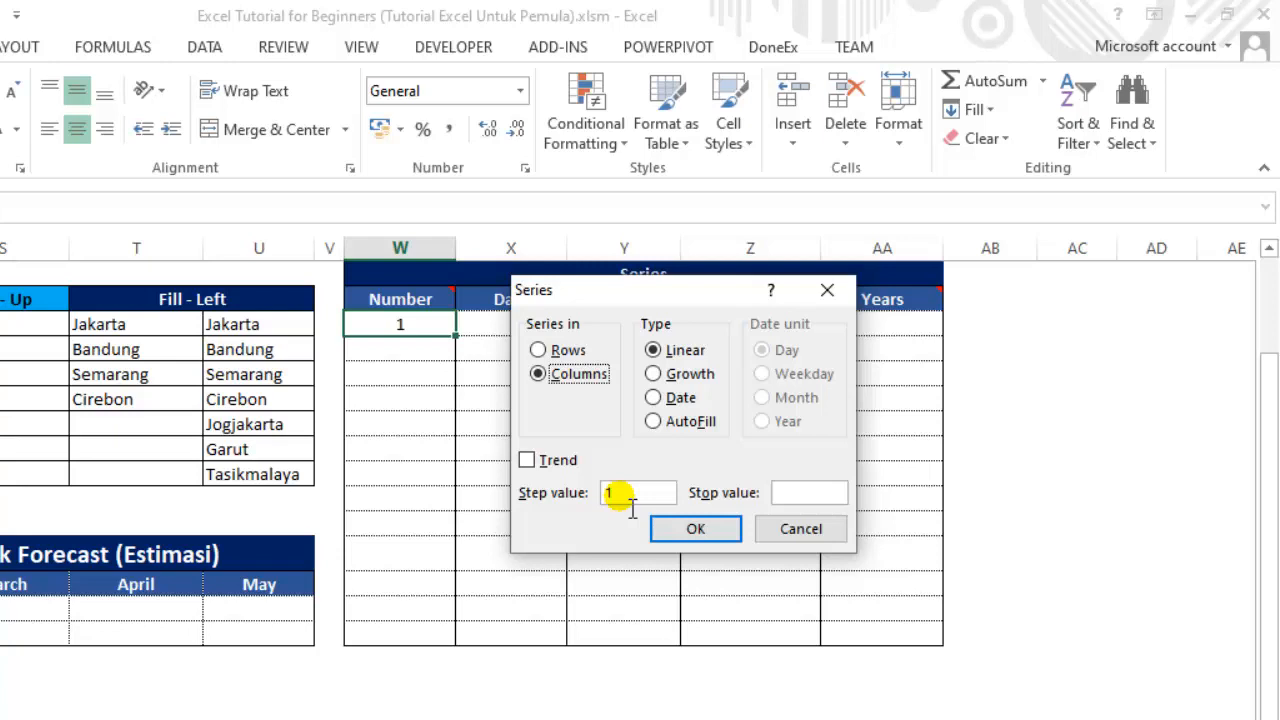
left_click(798, 494)
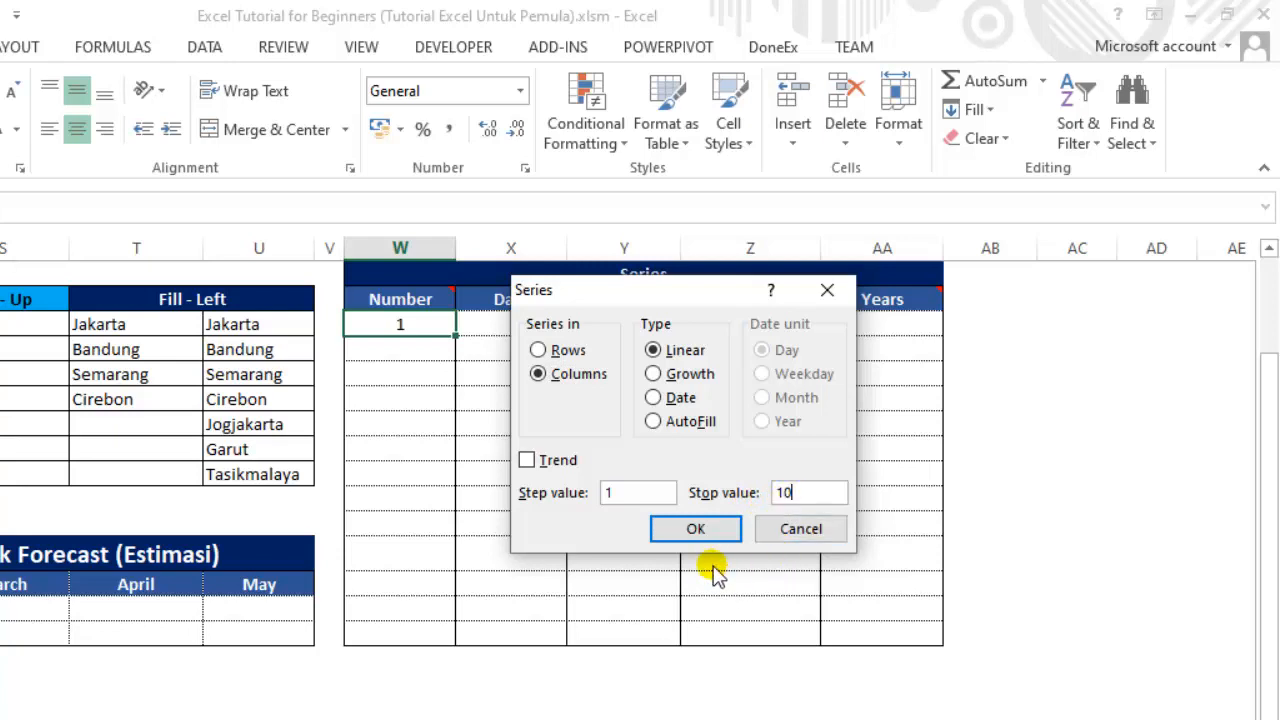
left_click(695, 530)
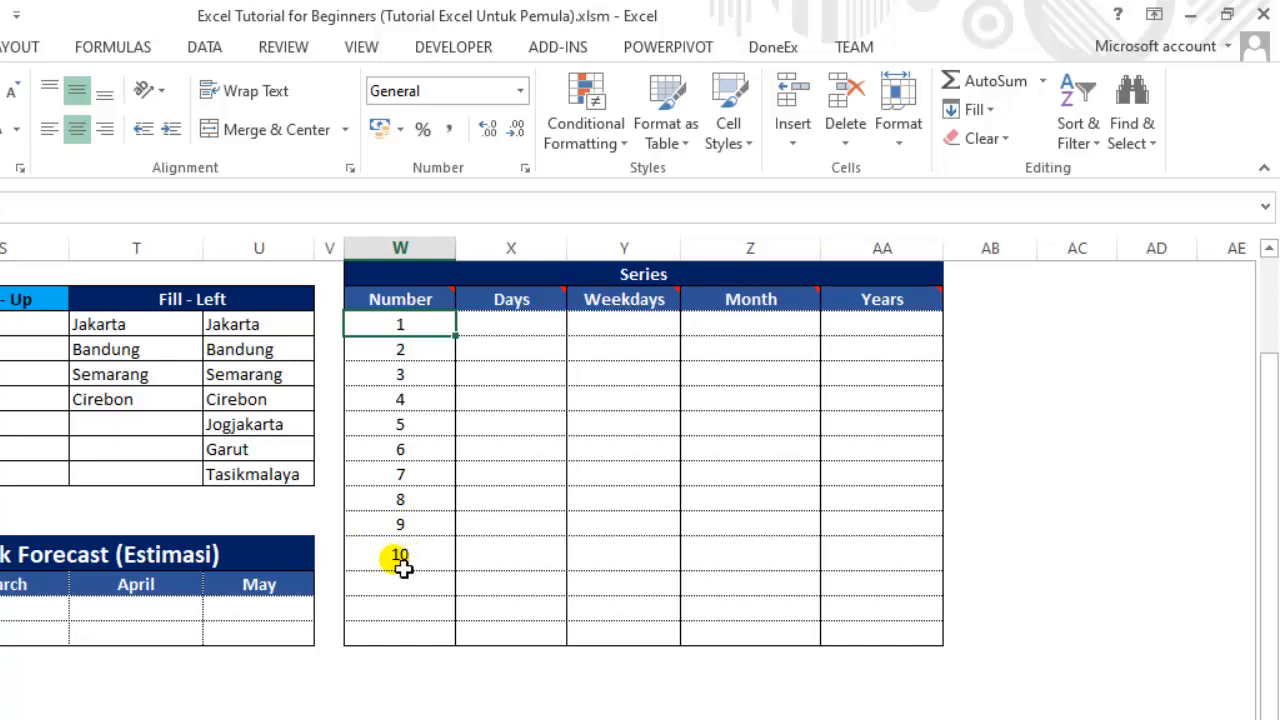
Step: Undo the series fill, enter 2 below the 1 in the Number column and AutoFill the pair down to 5
key("ctrl+z")
left_click(416, 358)
type("2")
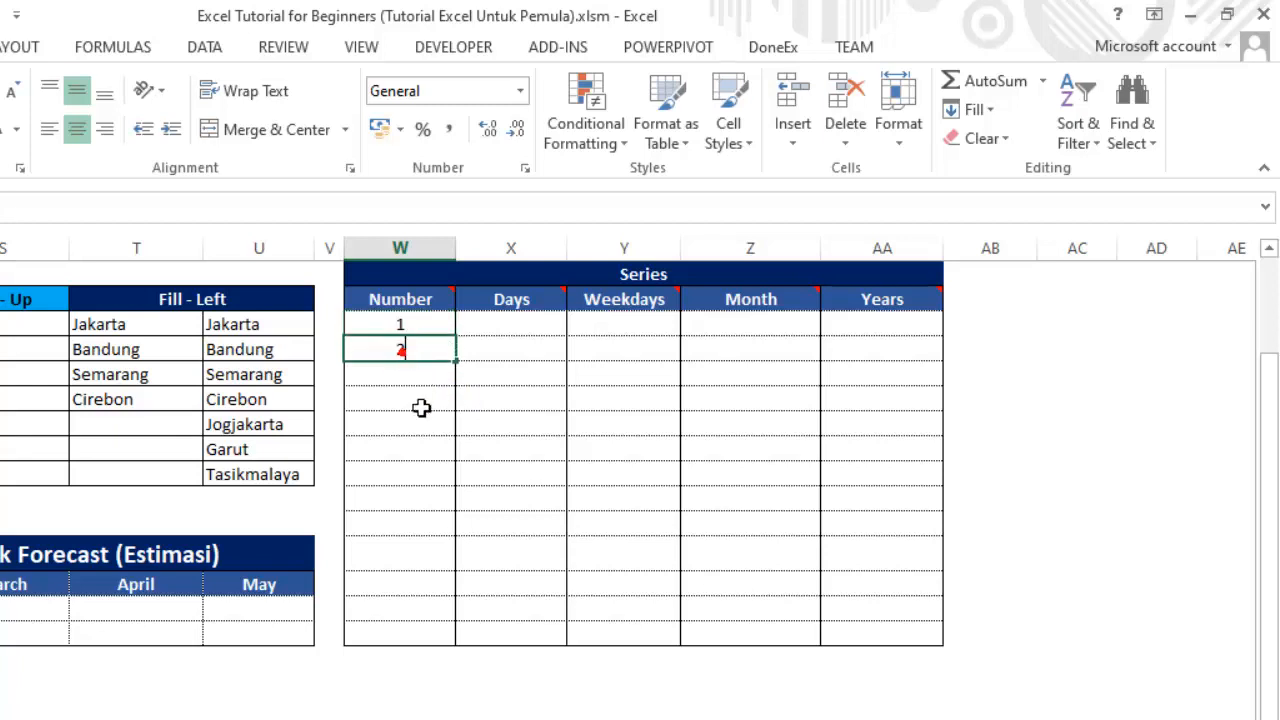
left_click(421, 418)
left_click_drag(426, 323, 440, 440)
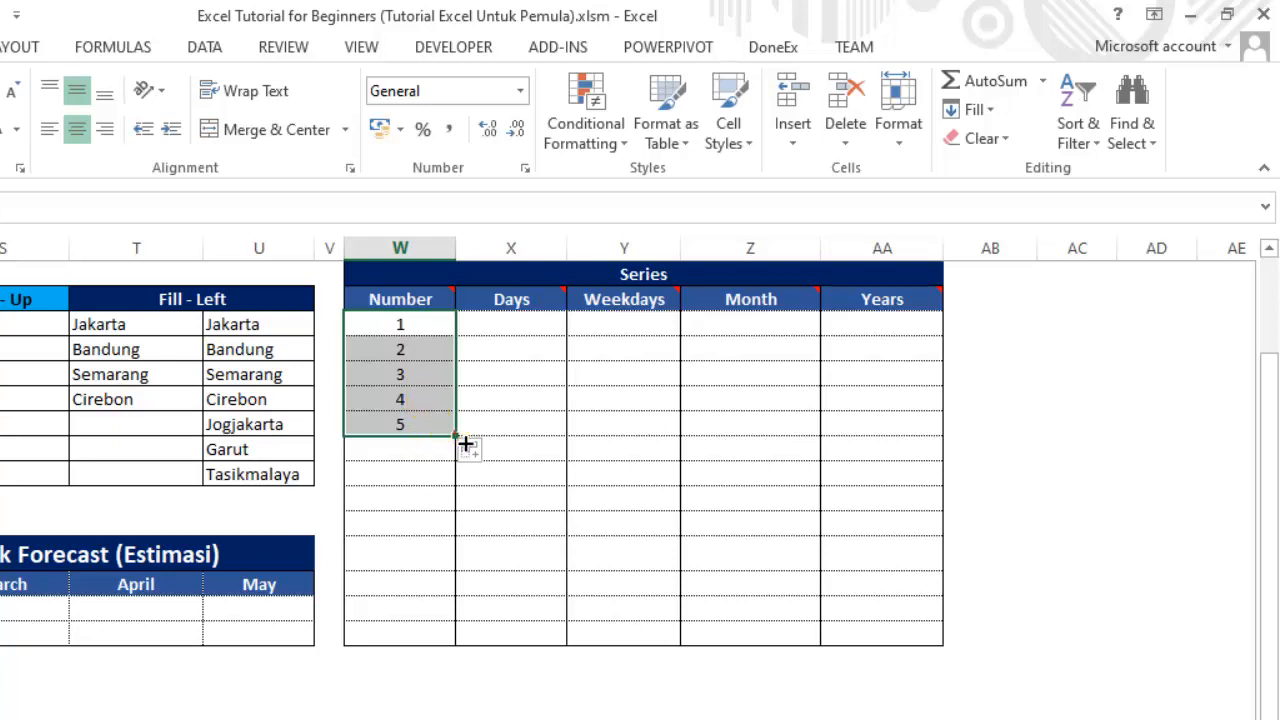
mouse_move(456, 437)
left_mouse_down()
mouse_move(474, 709)
mouse_move(474, 526)
mouse_move(457, 446)
left_mouse_up()
Step: Clear the numbers 2 to 5 from the Number column, keeping only the starting 1
left_click(414, 497)
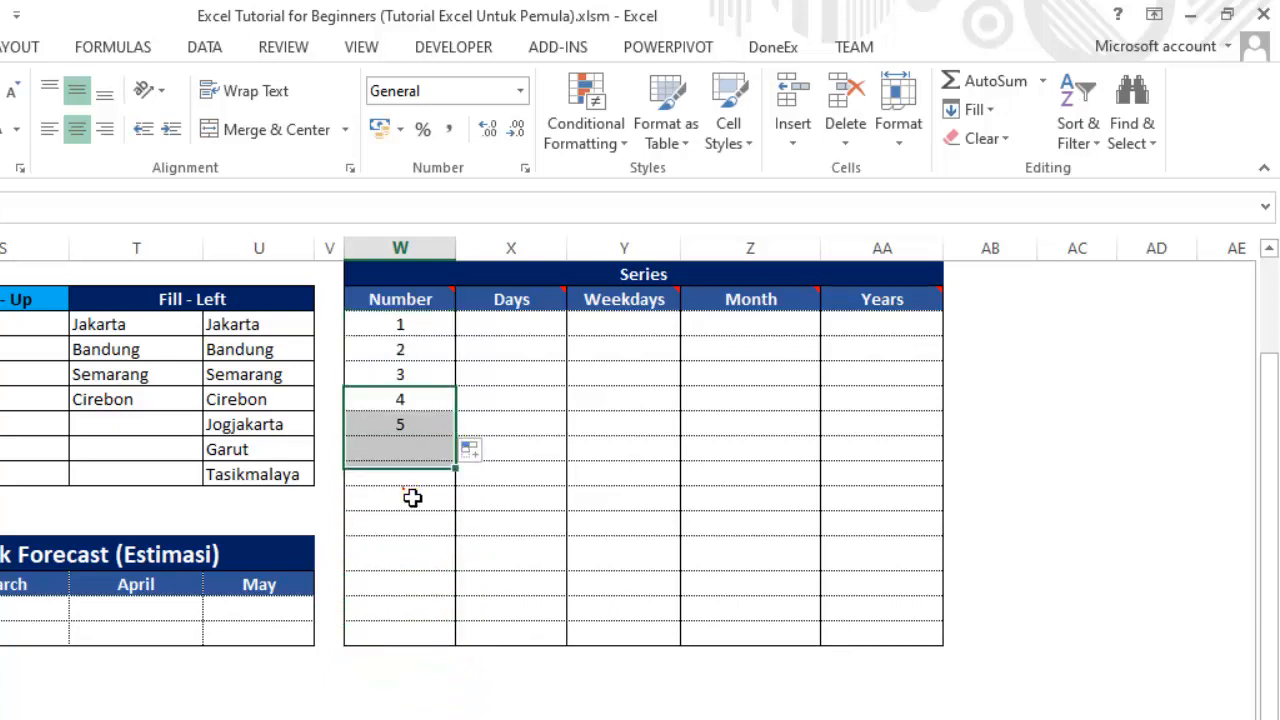
left_click_drag(416, 357, 420, 440)
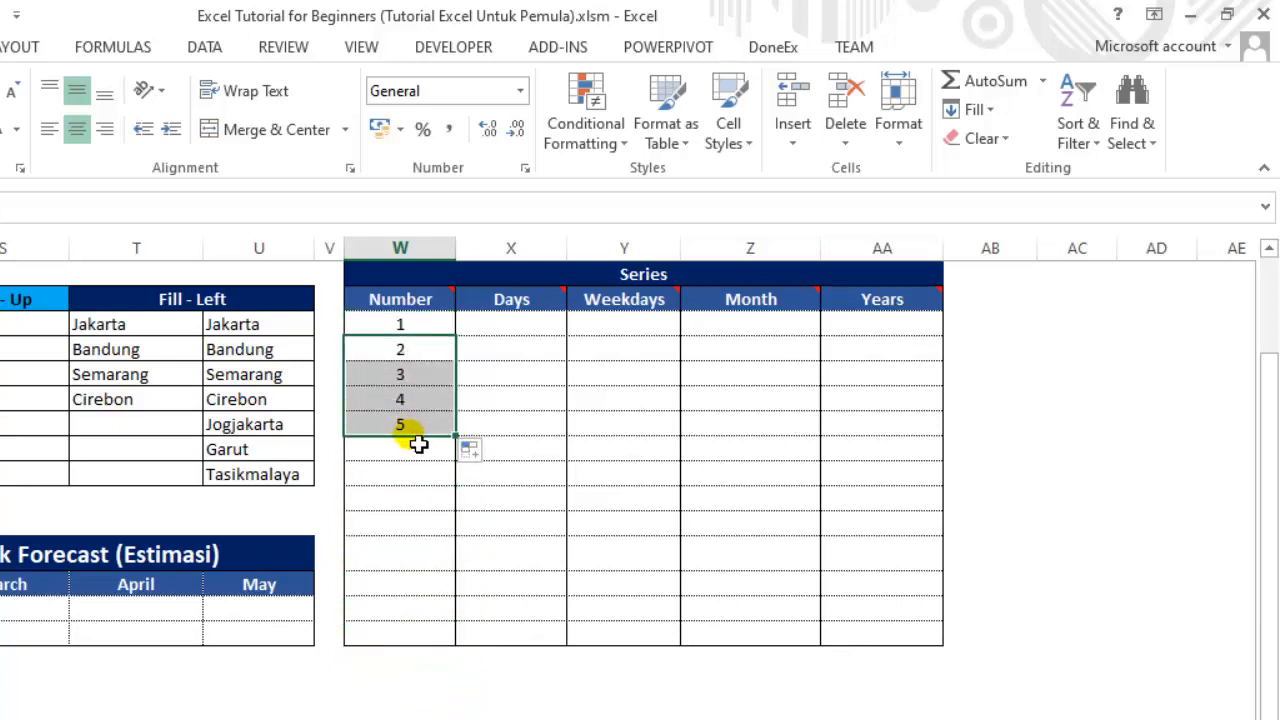
key("Delete")
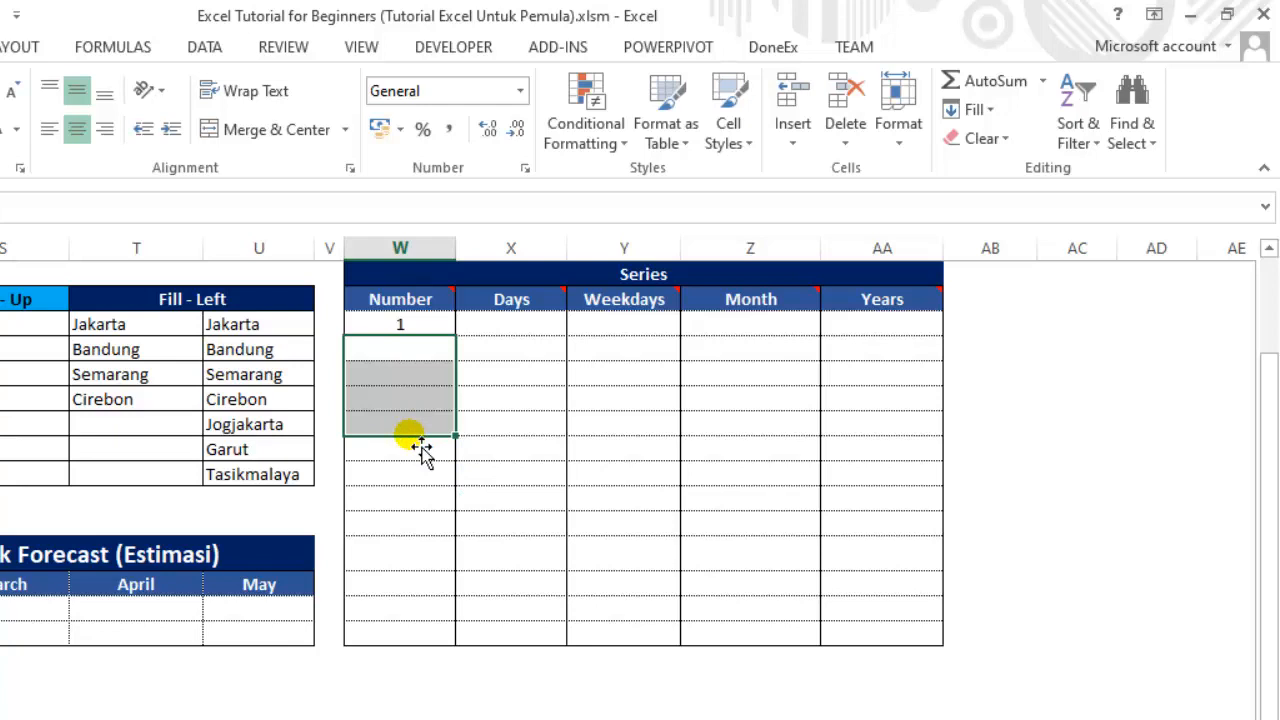
left_click(407, 330)
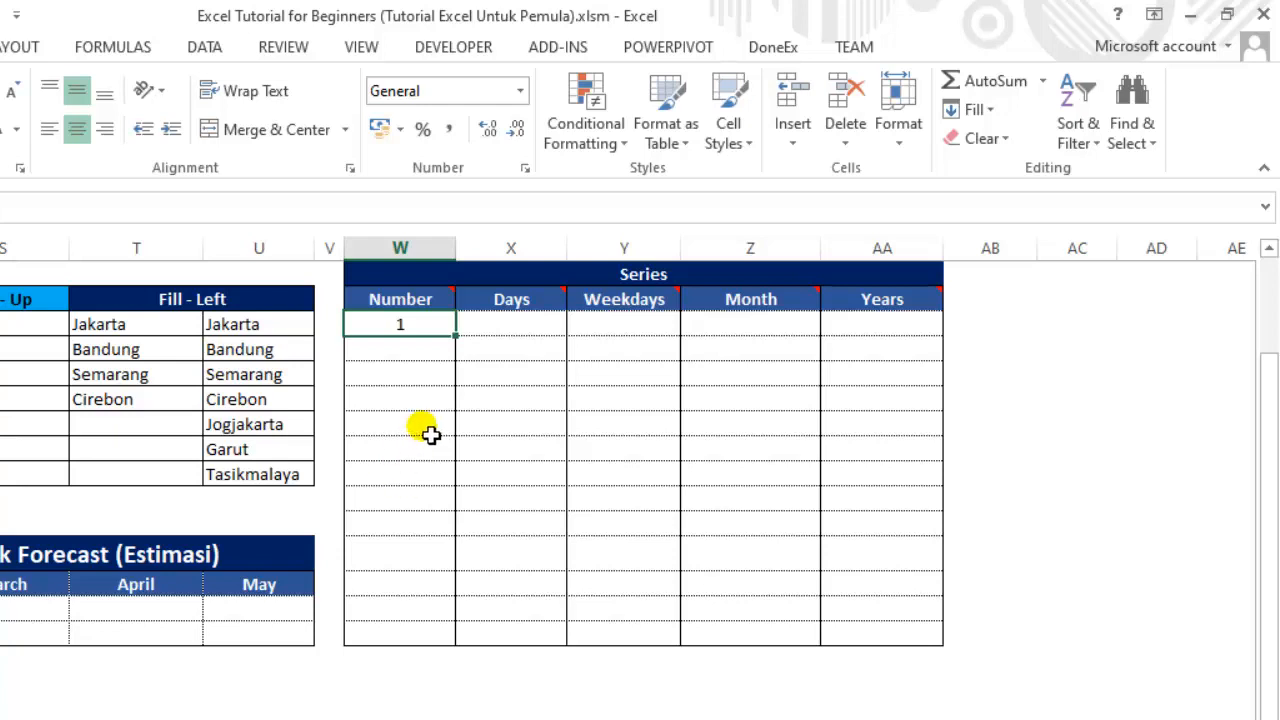
key("Down")
left_click(412, 404)
left_click(406, 327)
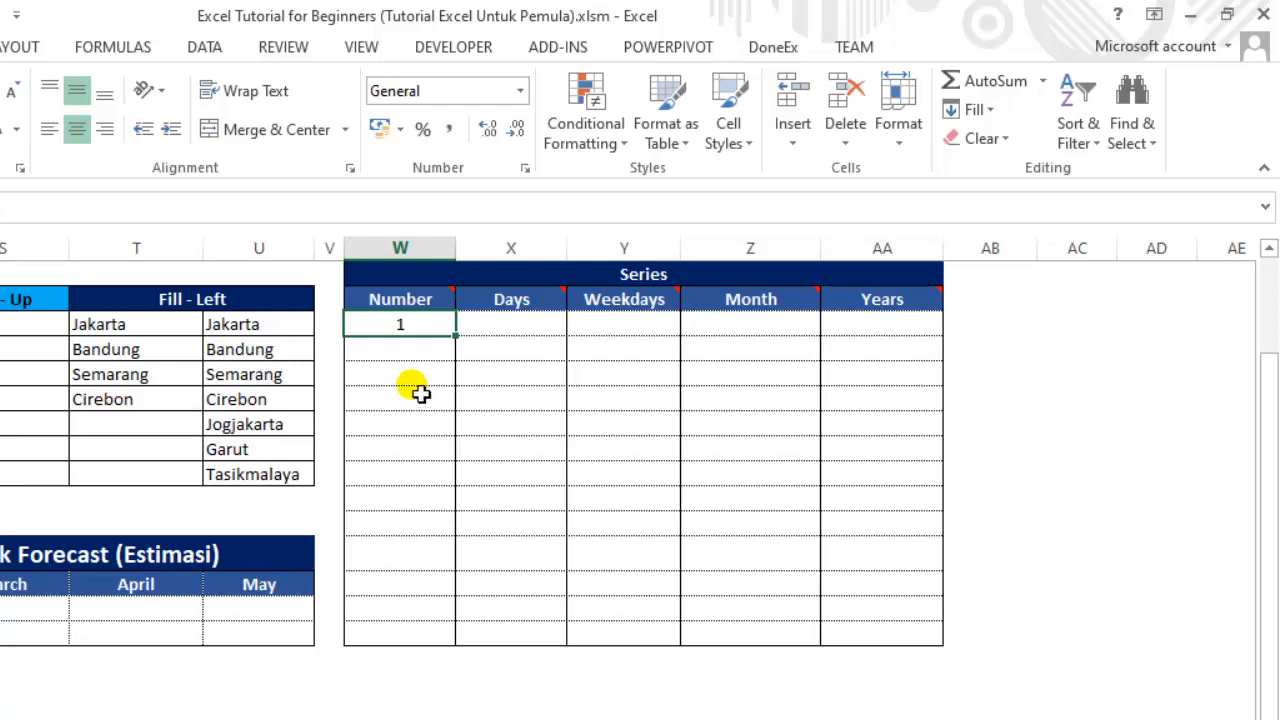
Step: Fill the Number column from the starting 1 with a linear series in Columns, using step value 1 and stop value 250
left_click(412, 326)
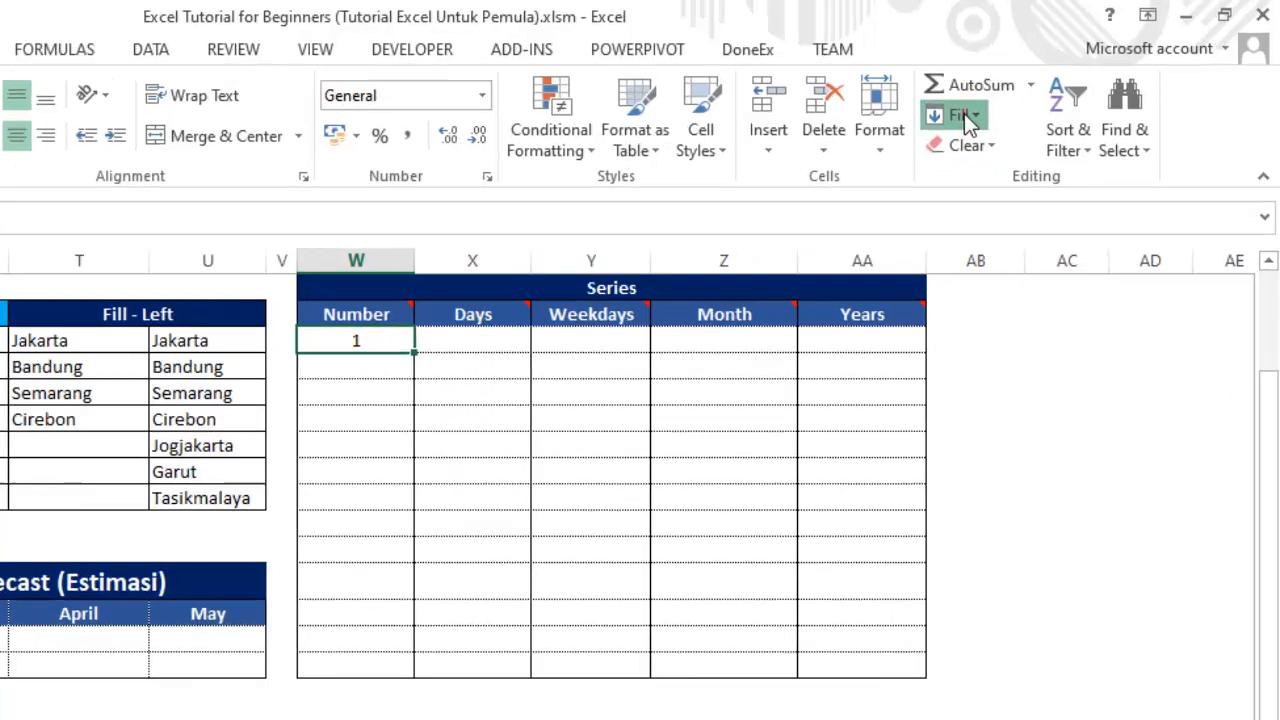
left_click(973, 109)
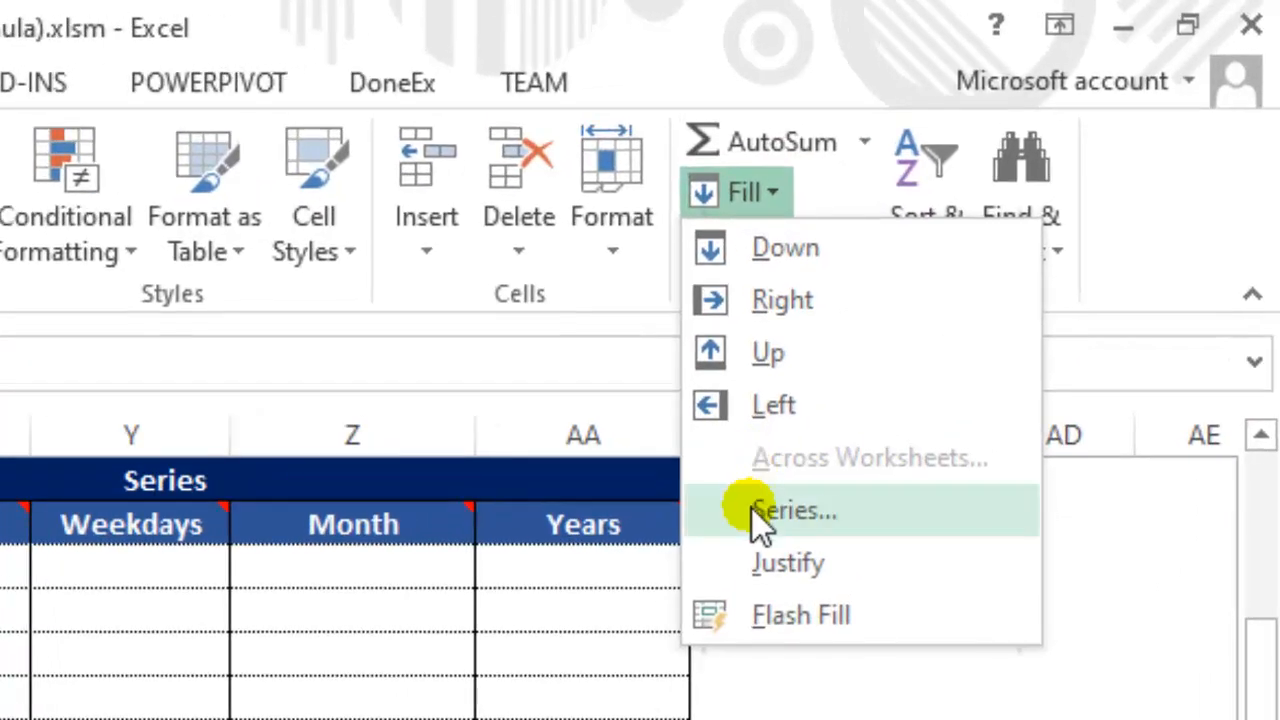
left_click(982, 291)
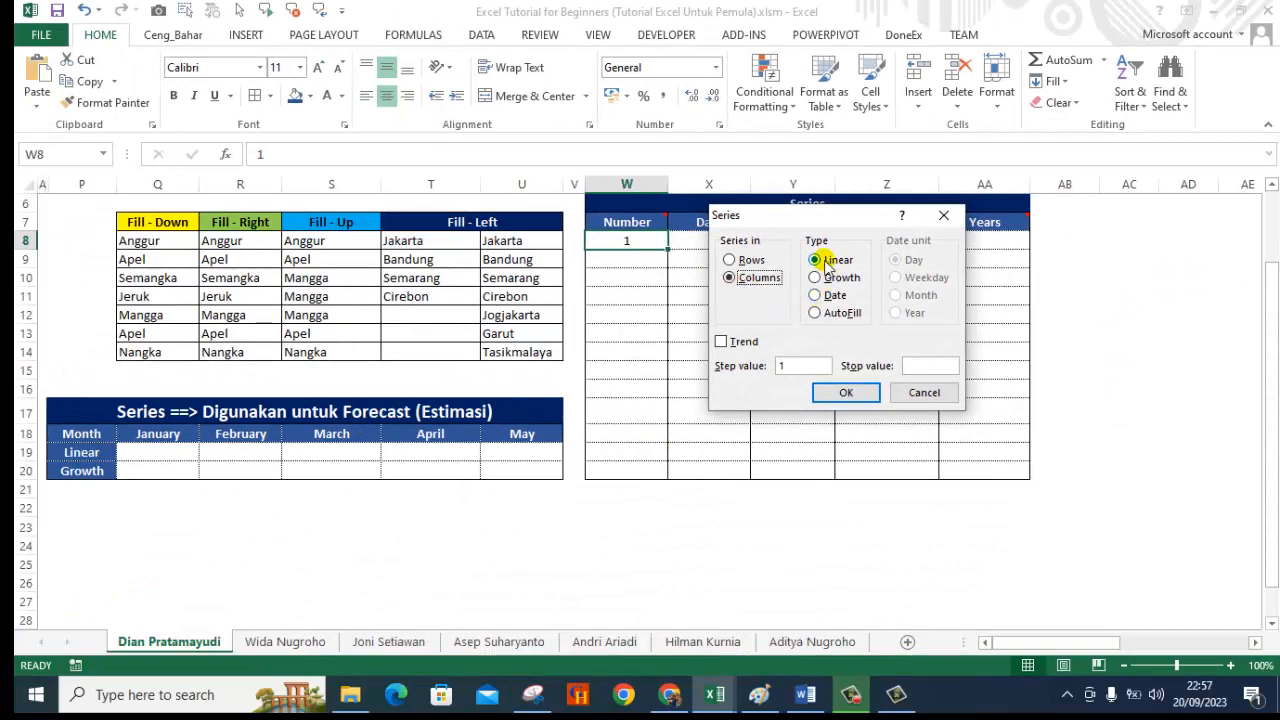
left_click(910, 365)
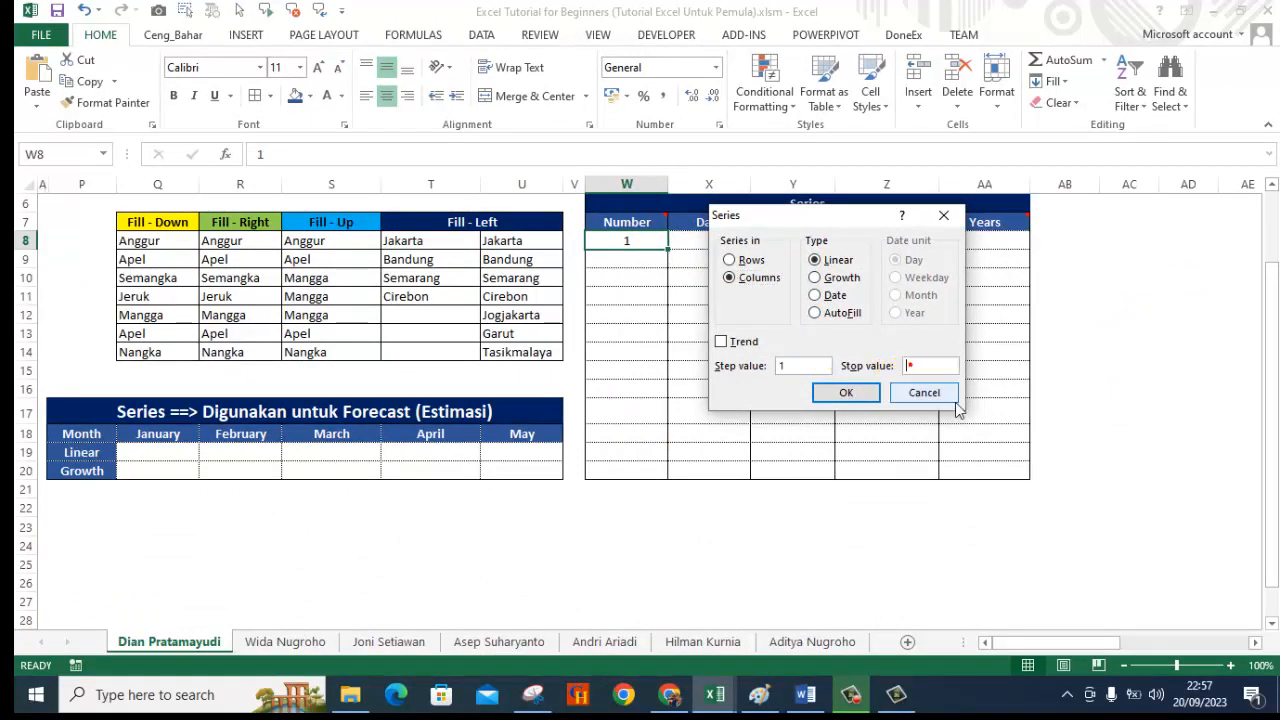
type("250")
left_click(847, 393)
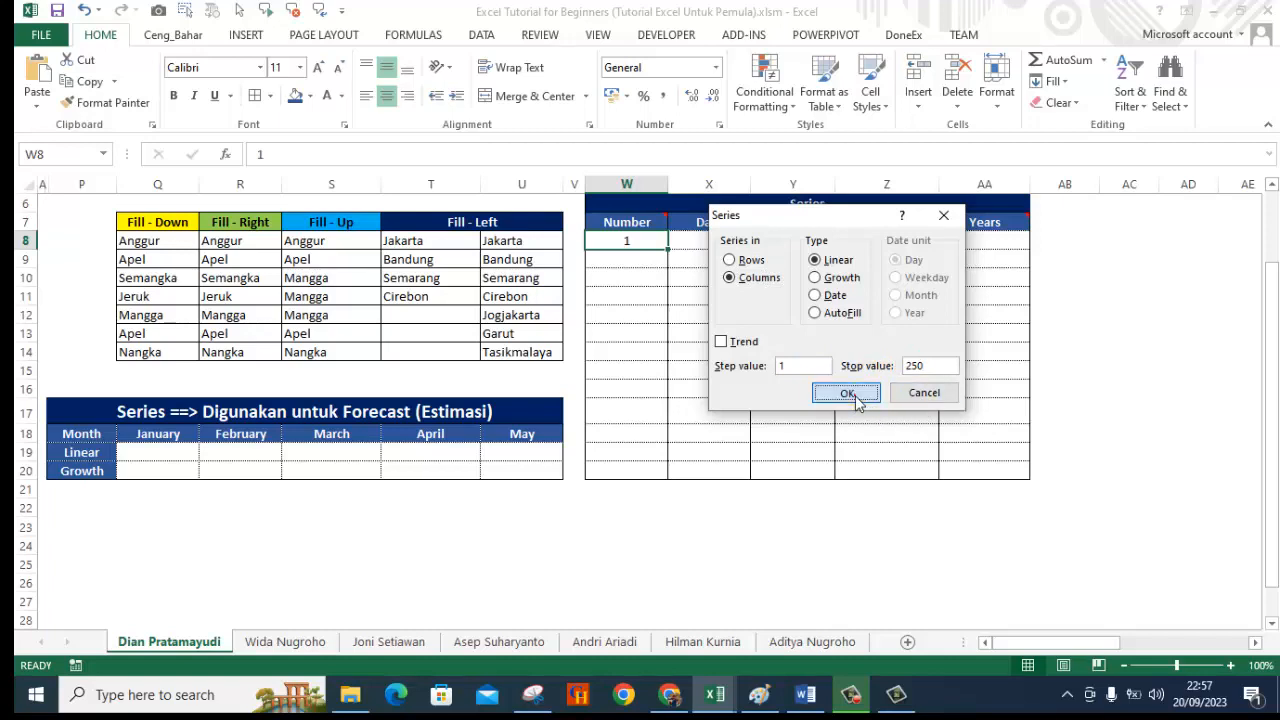
Step: Check the filled numbers down to the end of the Number column and undo the series fill
scroll(717, 477, "down", 20)
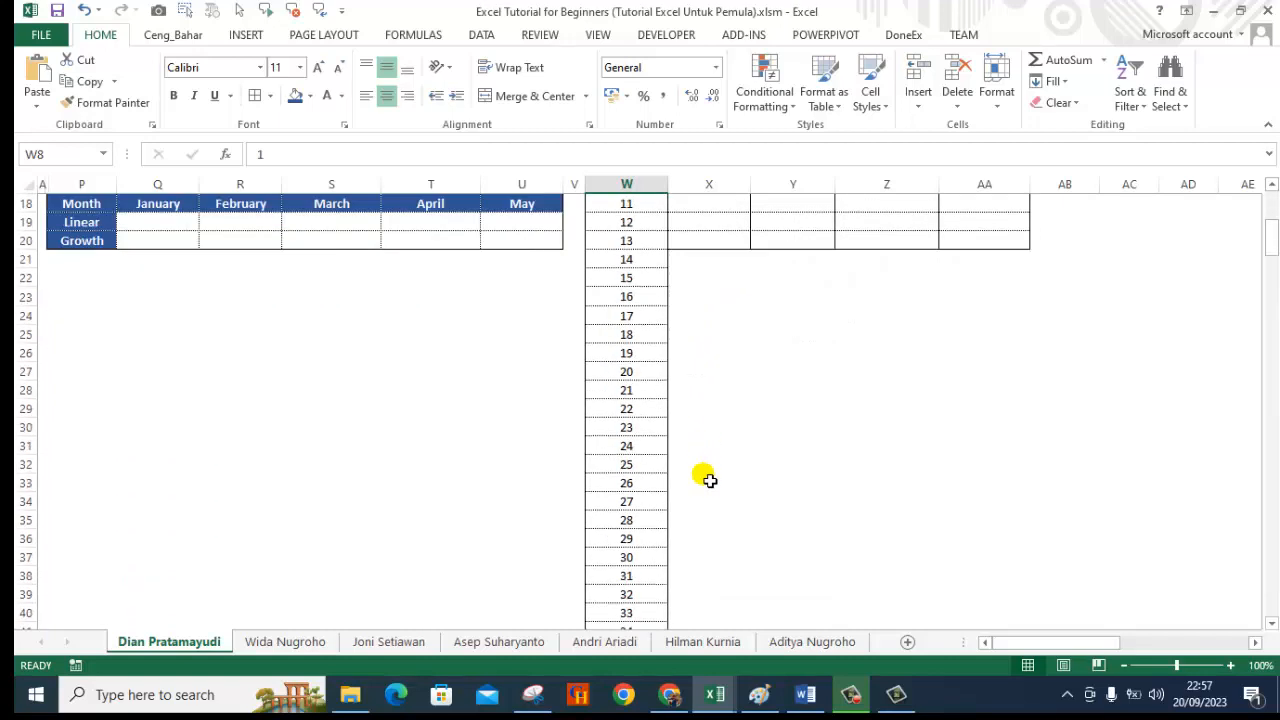
scroll(712, 484, "down", 20)
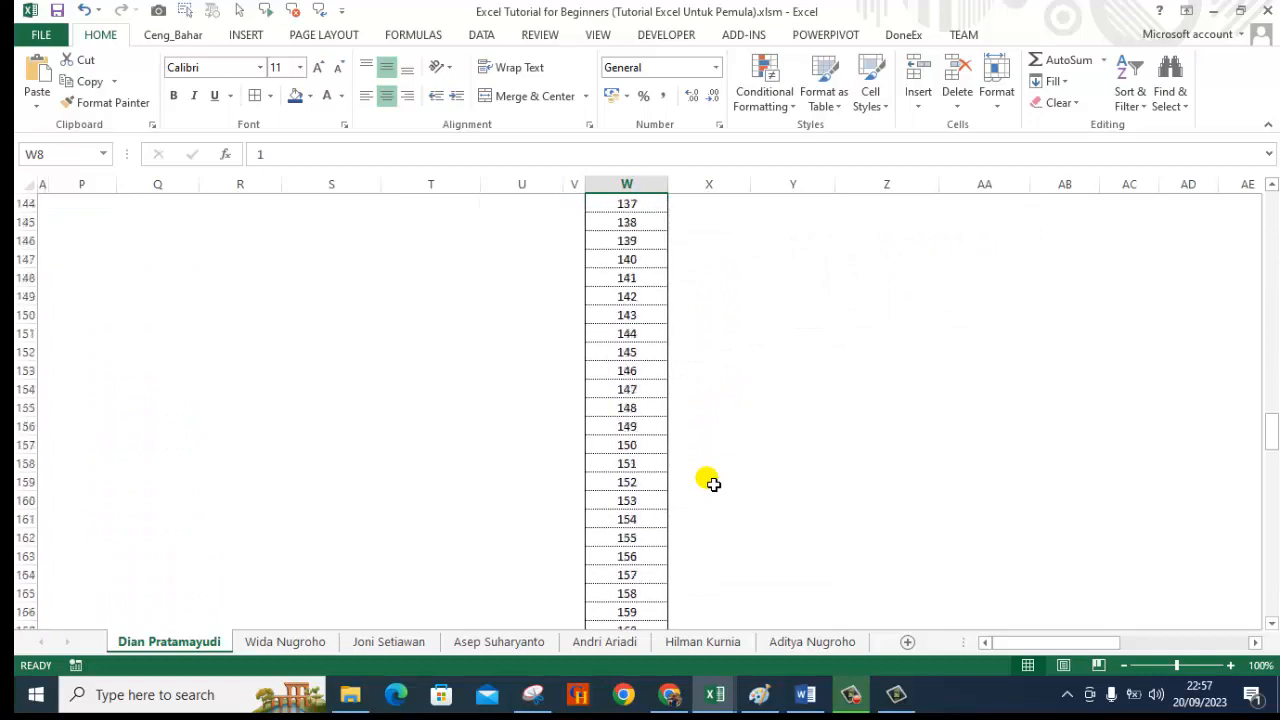
scroll(710, 492, "up", 20)
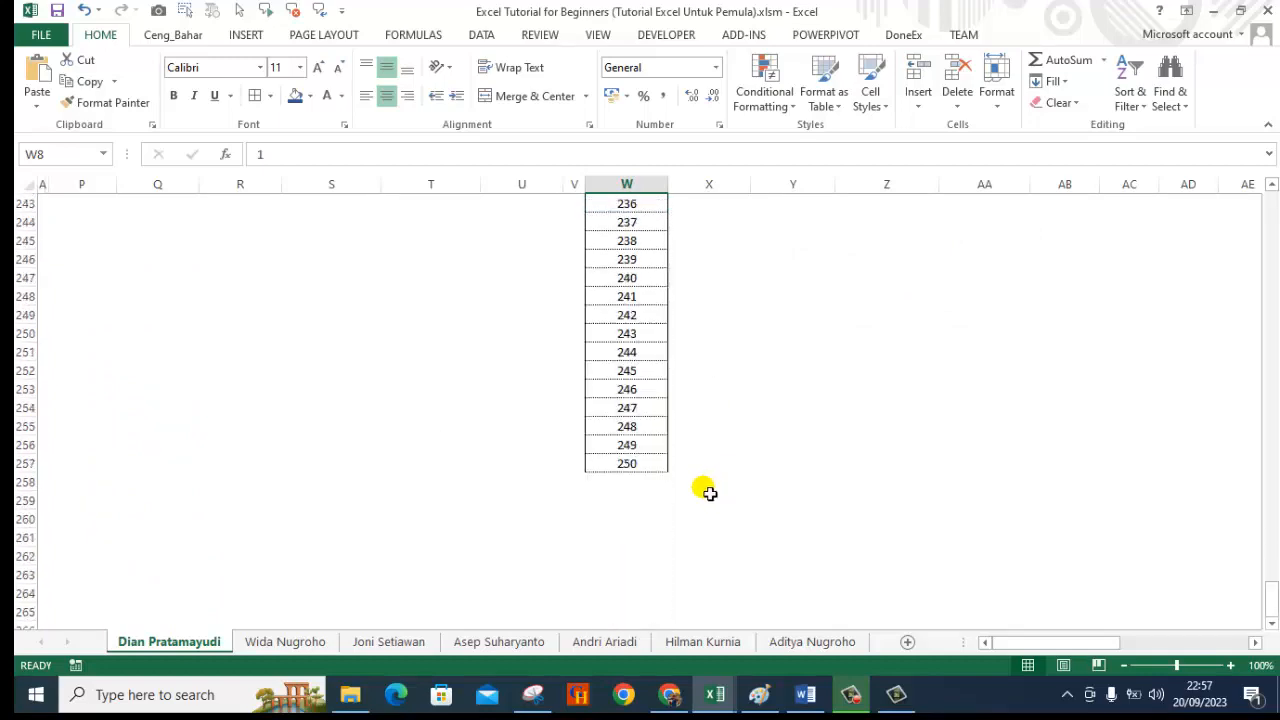
scroll(708, 487, "up", 20)
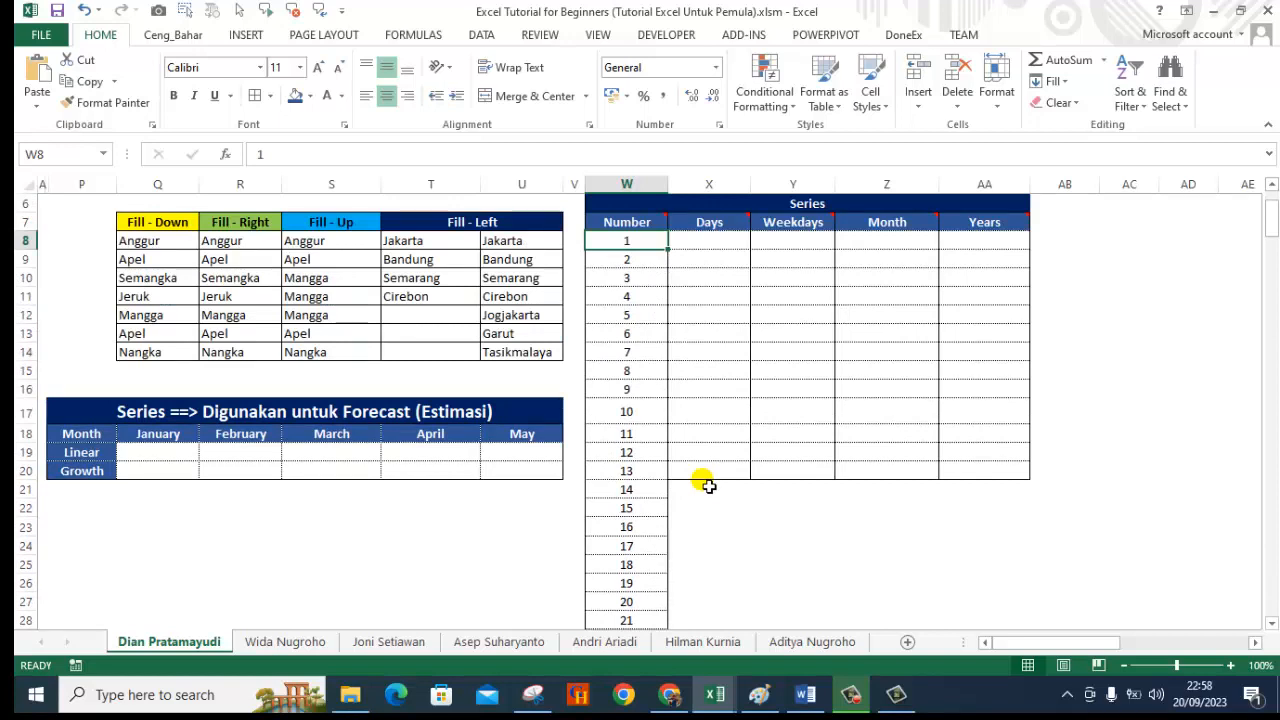
key("ctrl+z")
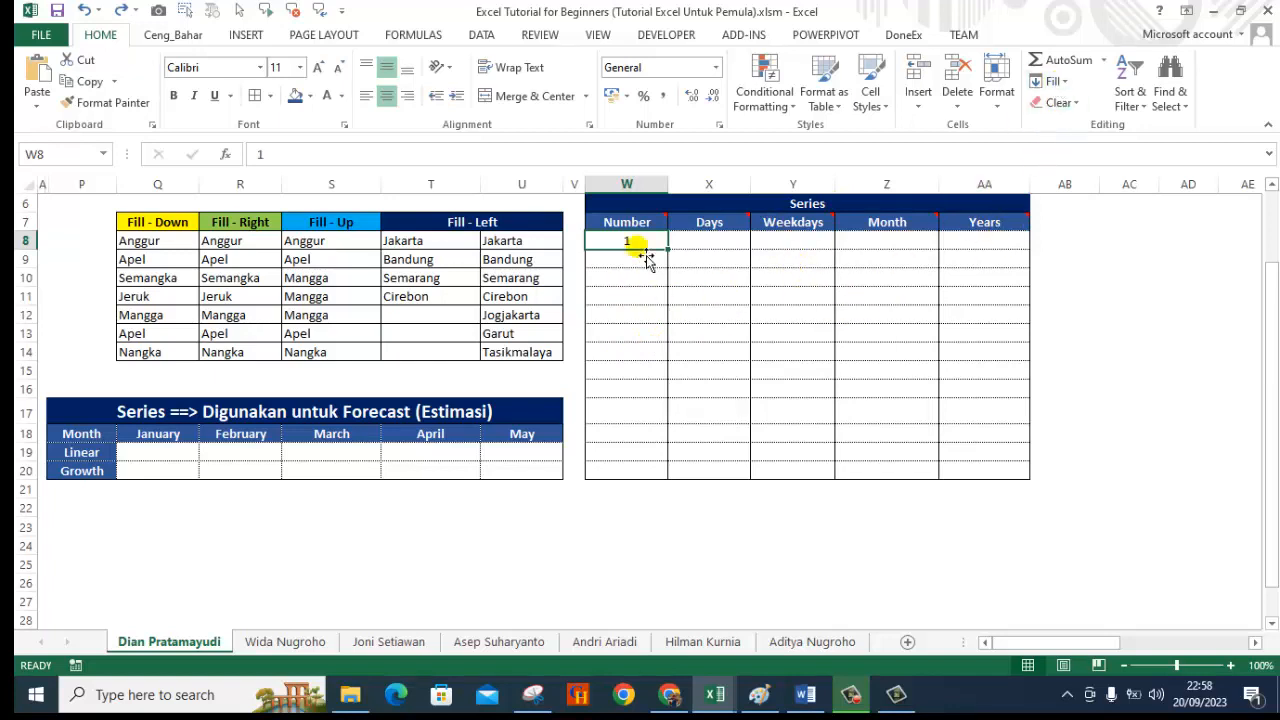
Step: Fill the Number column with a linear series in Columns, using step value 2 and stop value 30, and undo the fill
left_click(1053, 81)
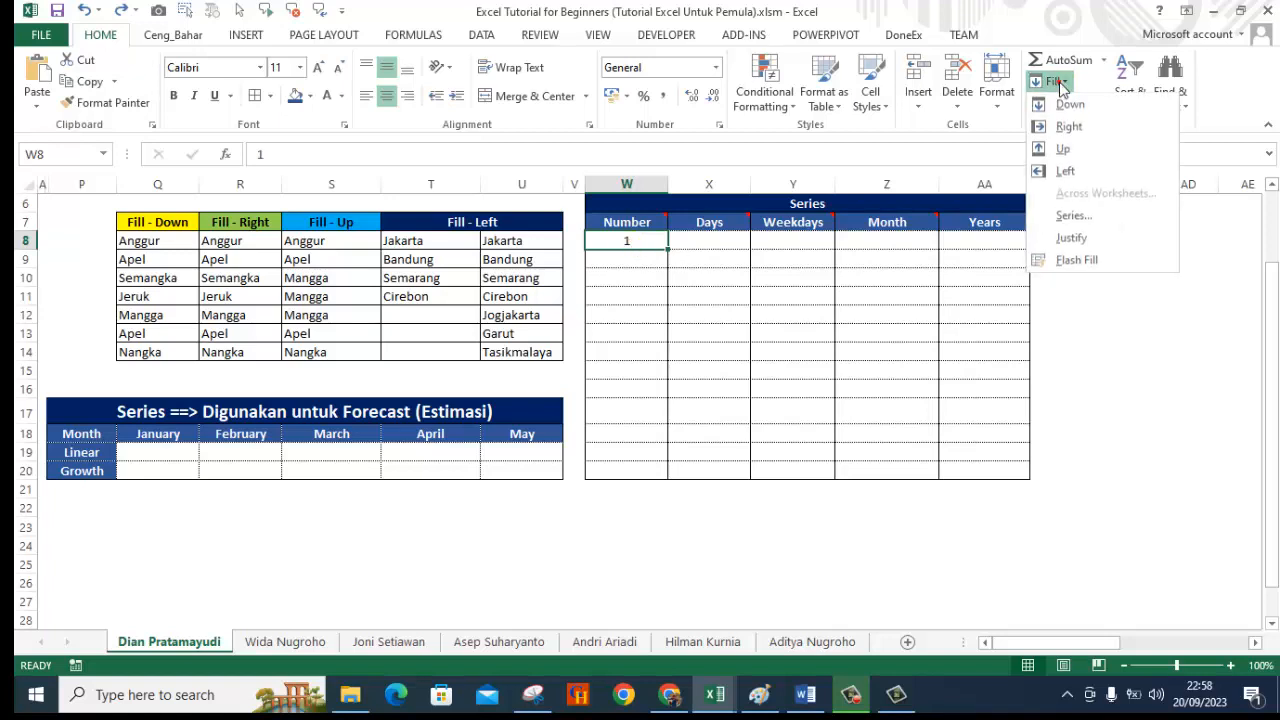
left_click(1069, 218)
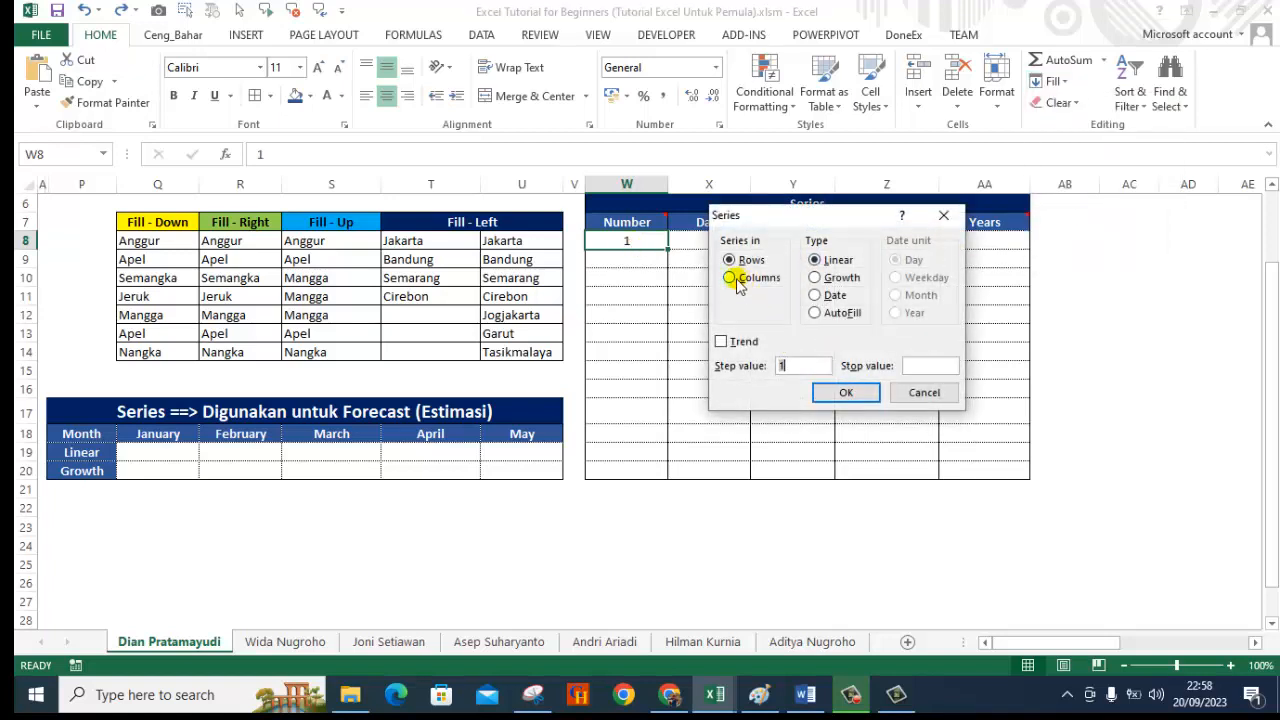
left_click(733, 280)
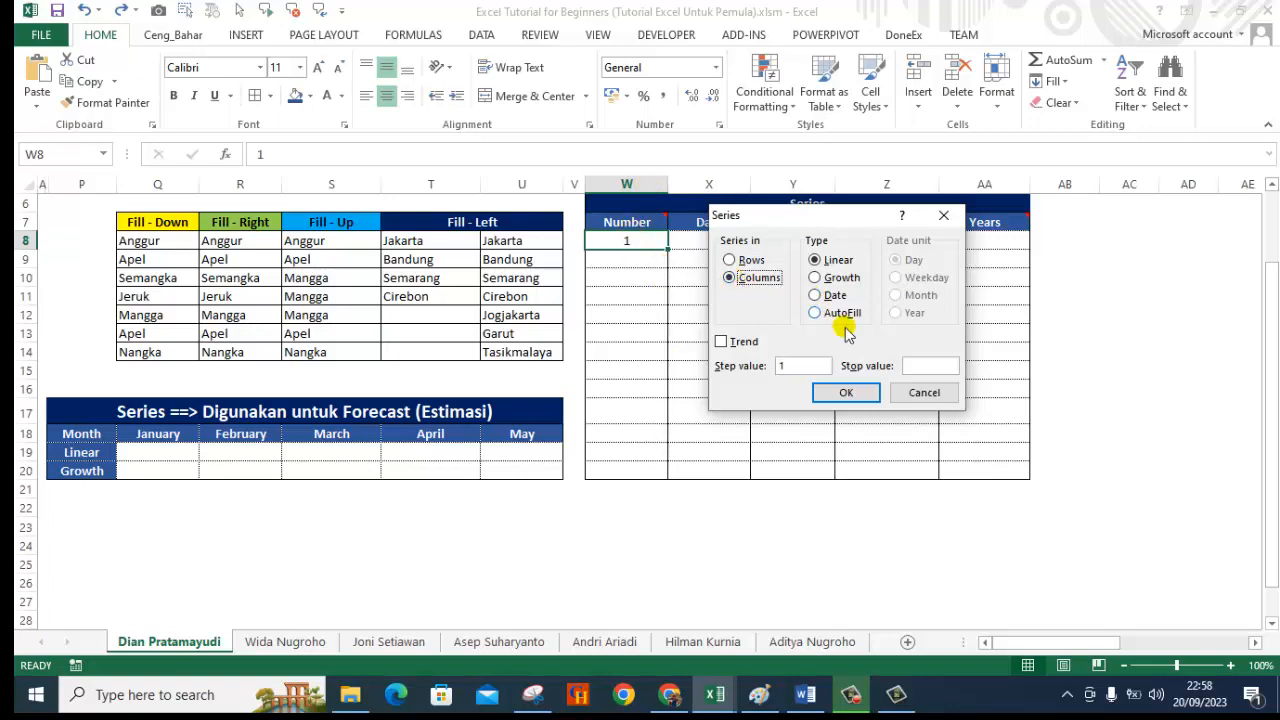
left_click(802, 373)
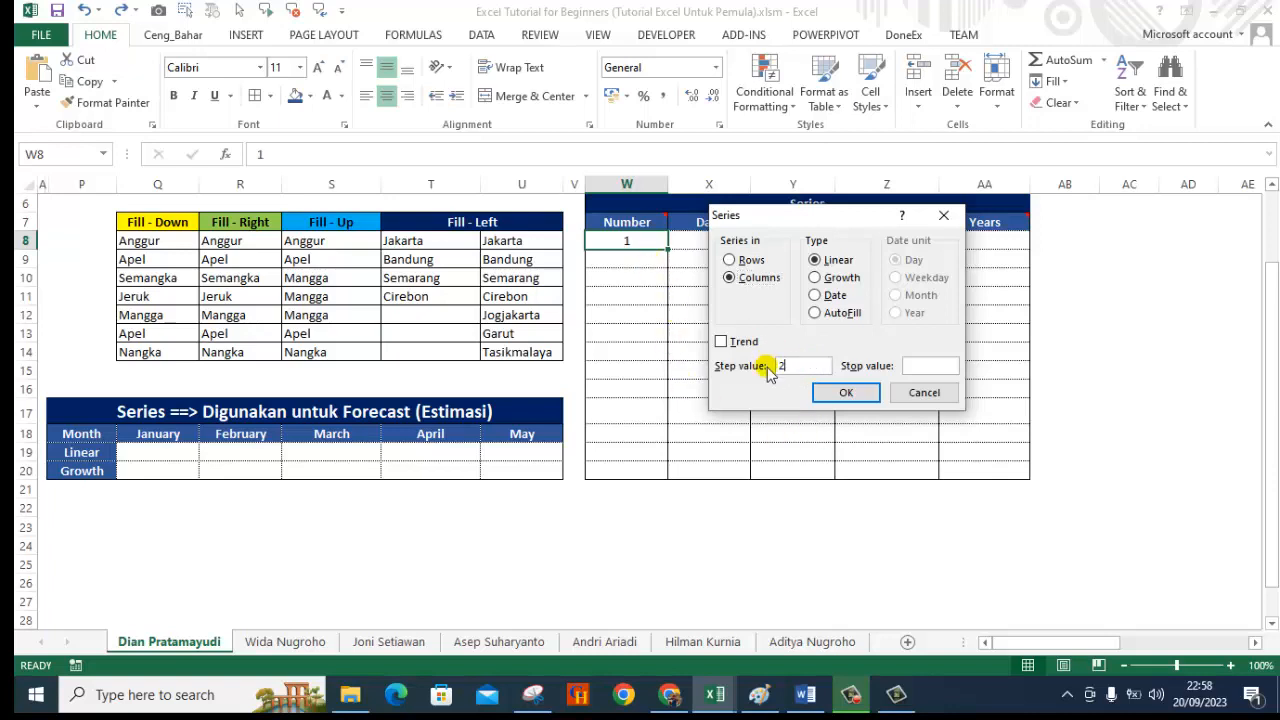
left_click(919, 366)
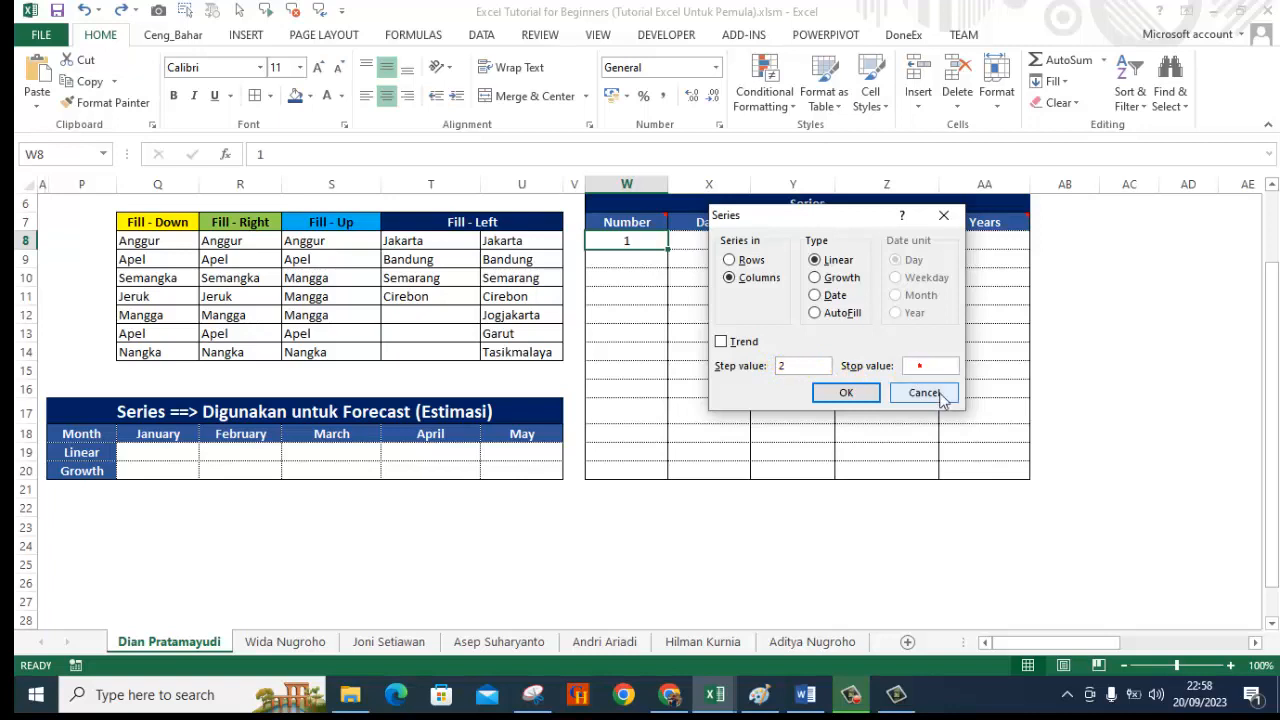
type("30")
left_click(842, 392)
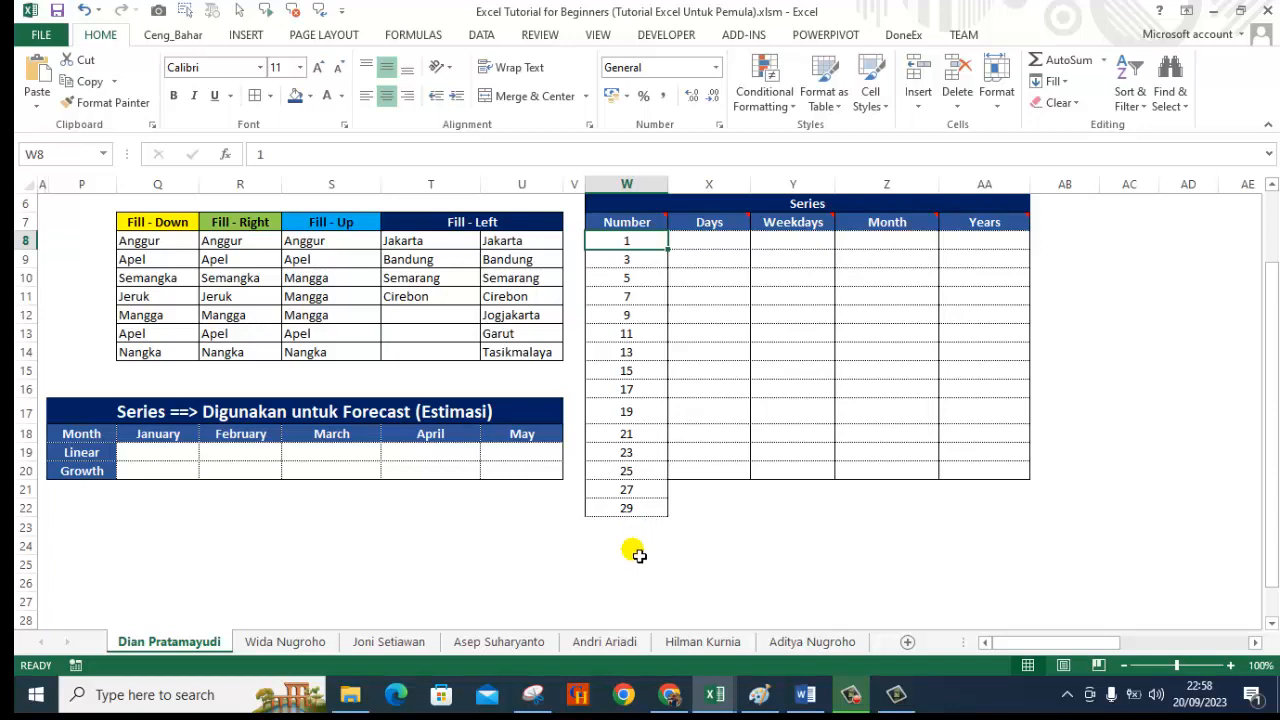
key("ctrl+z")
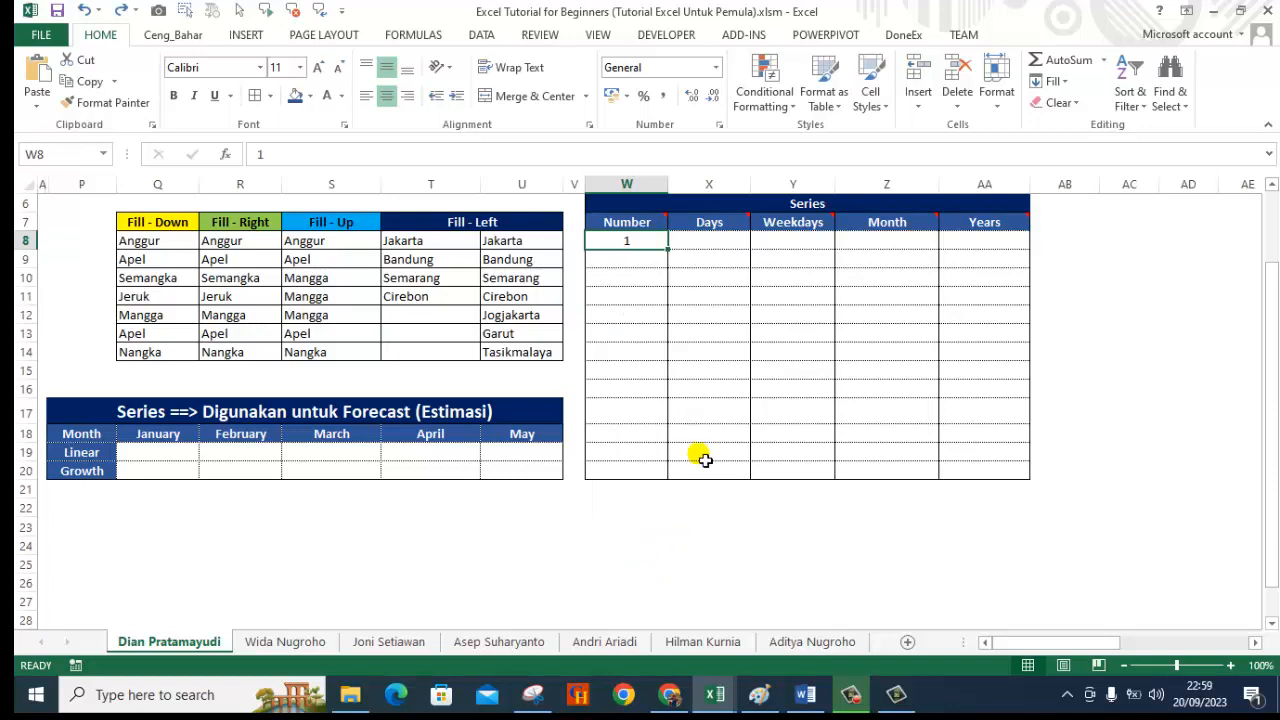
Step: Fill the Number column from the starting 1 with a linear series in Columns, using step value 1 and stop value 10
left_click(1060, 83)
left_click(1070, 216)
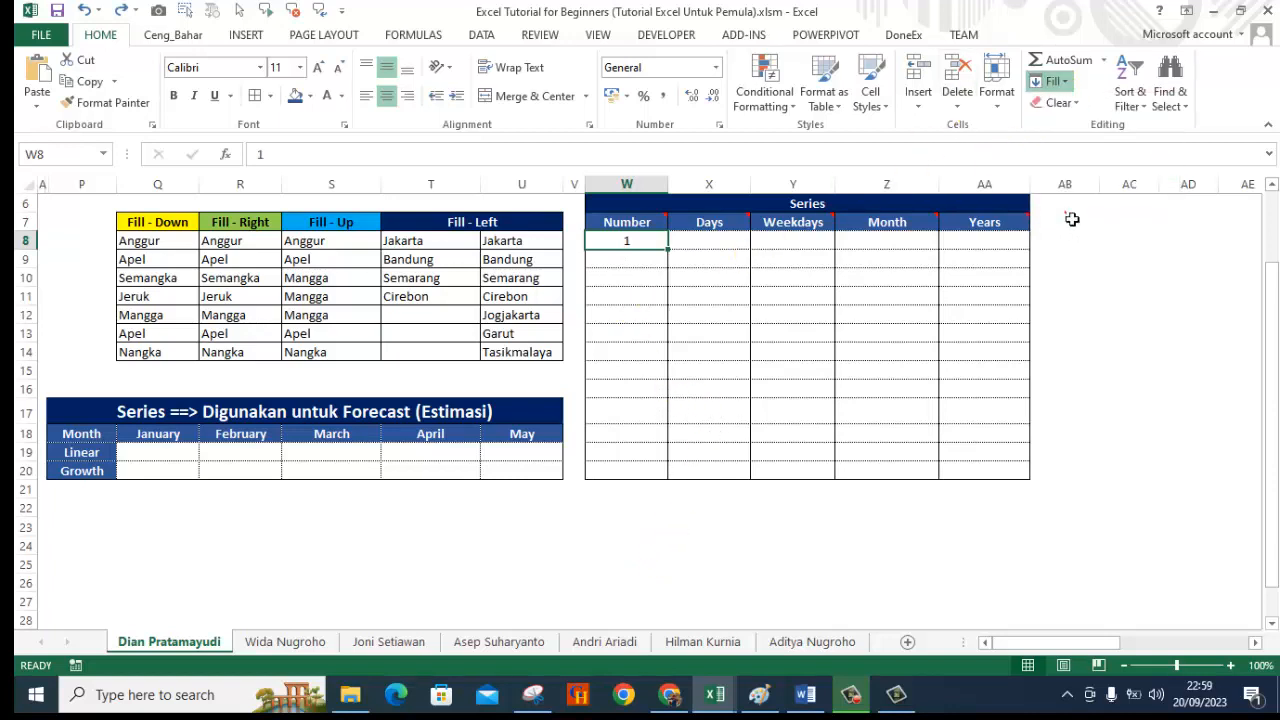
left_click(755, 279)
left_click(928, 367)
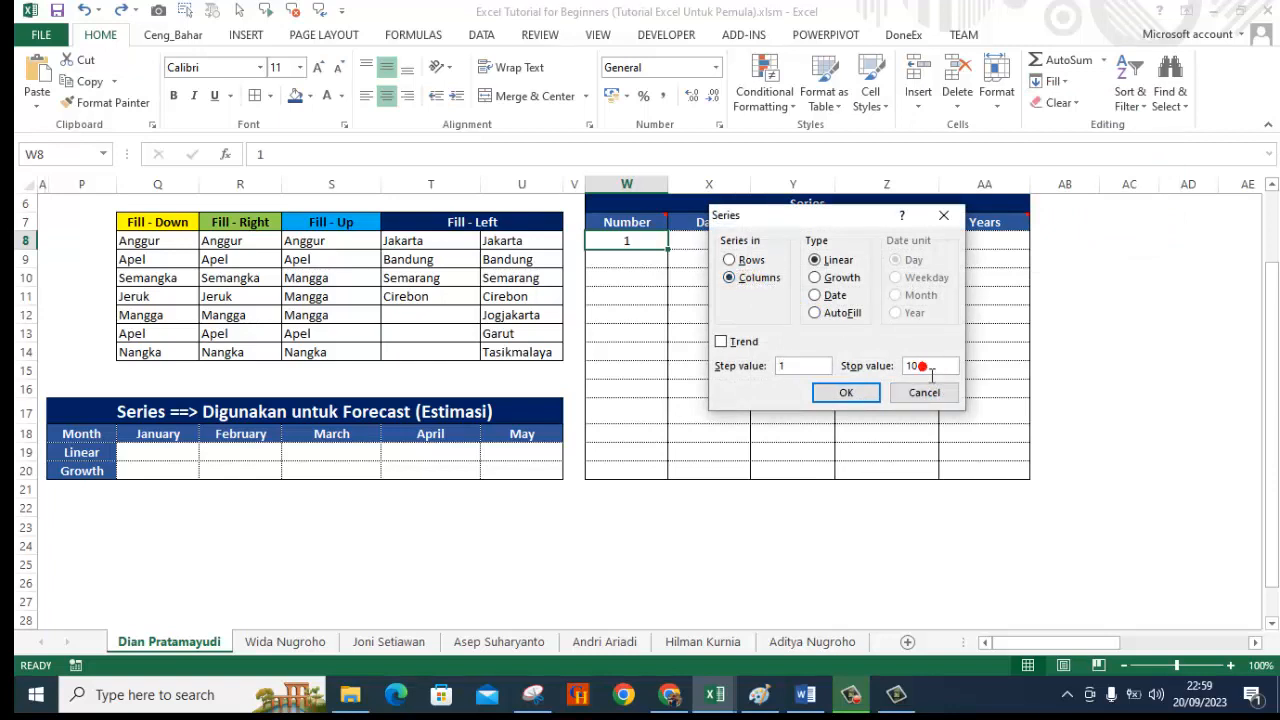
left_click(852, 395)
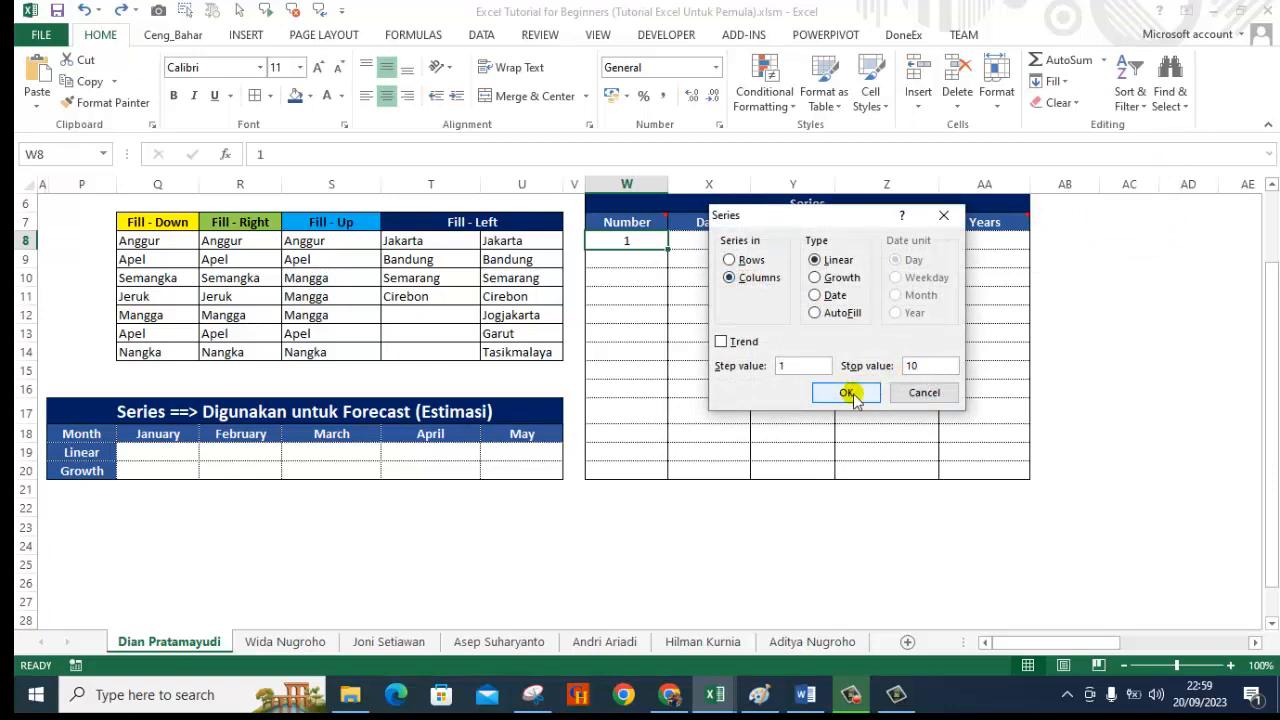
left_click(850, 393)
Step: Enter today's date, 20/09/2023, in the first cell of the Days column and reselect that cell
left_click(725, 411)
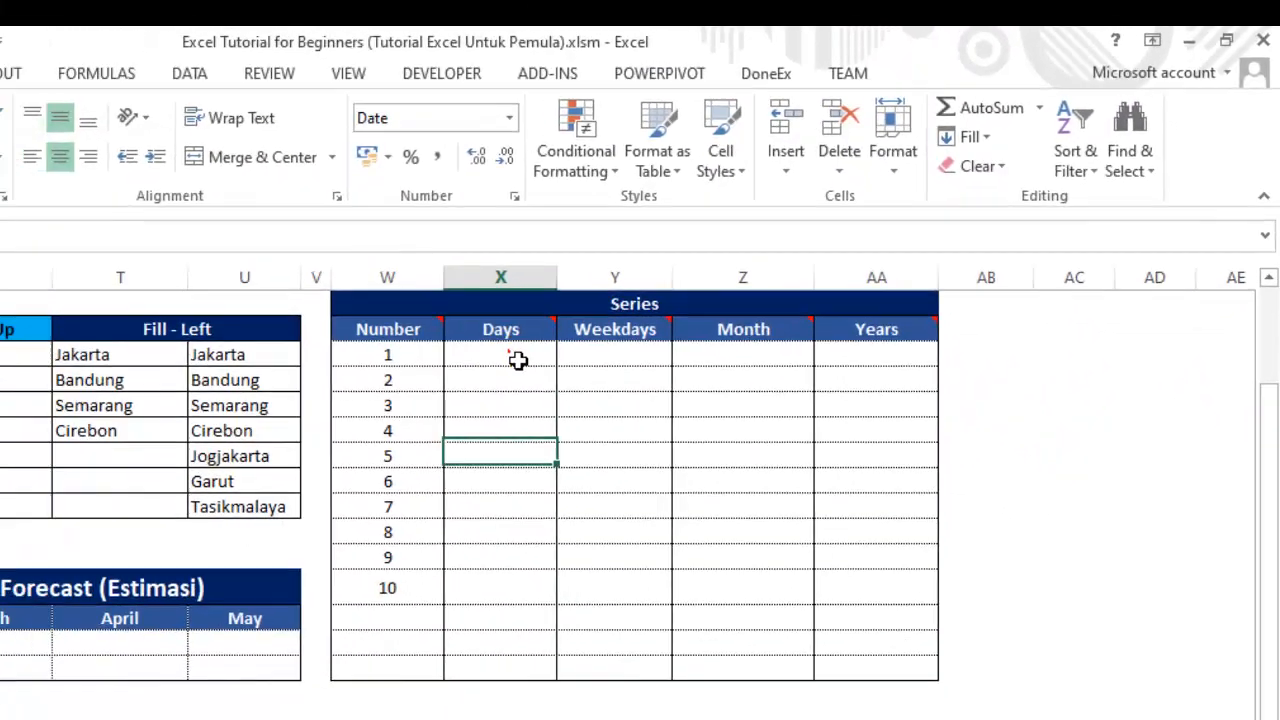
left_click(72, 561)
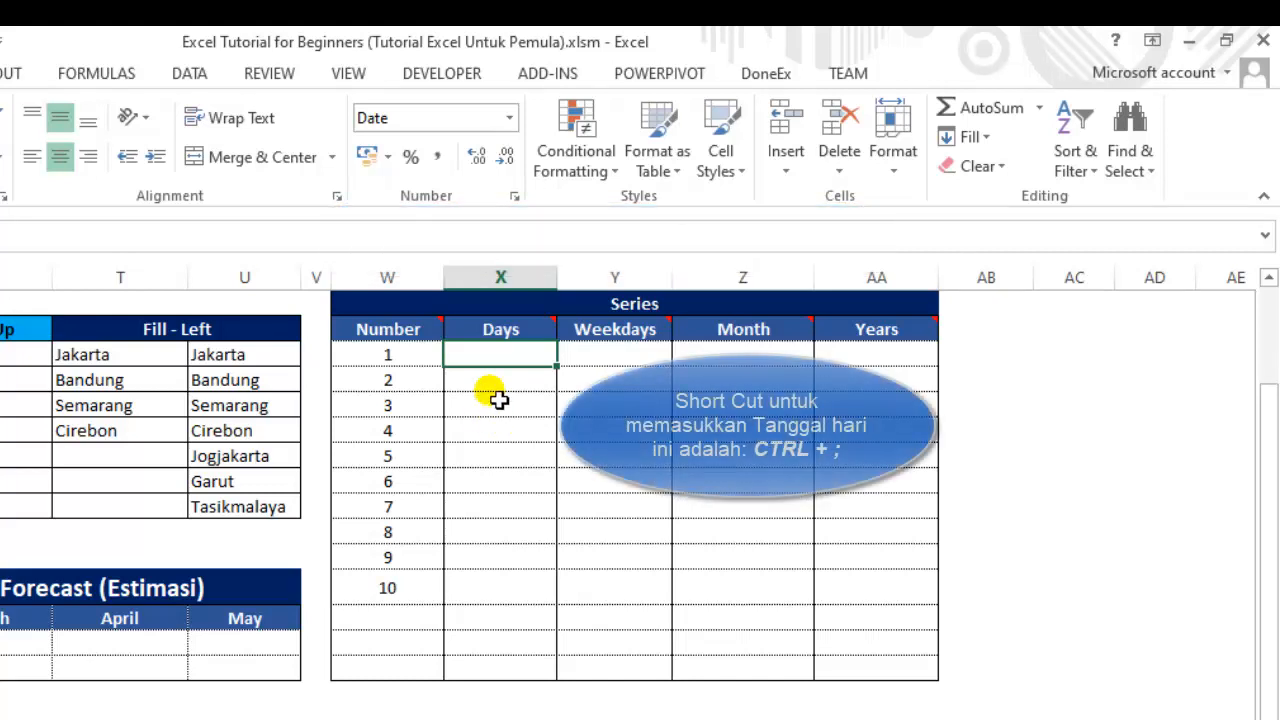
key("ctrl+semicolon")
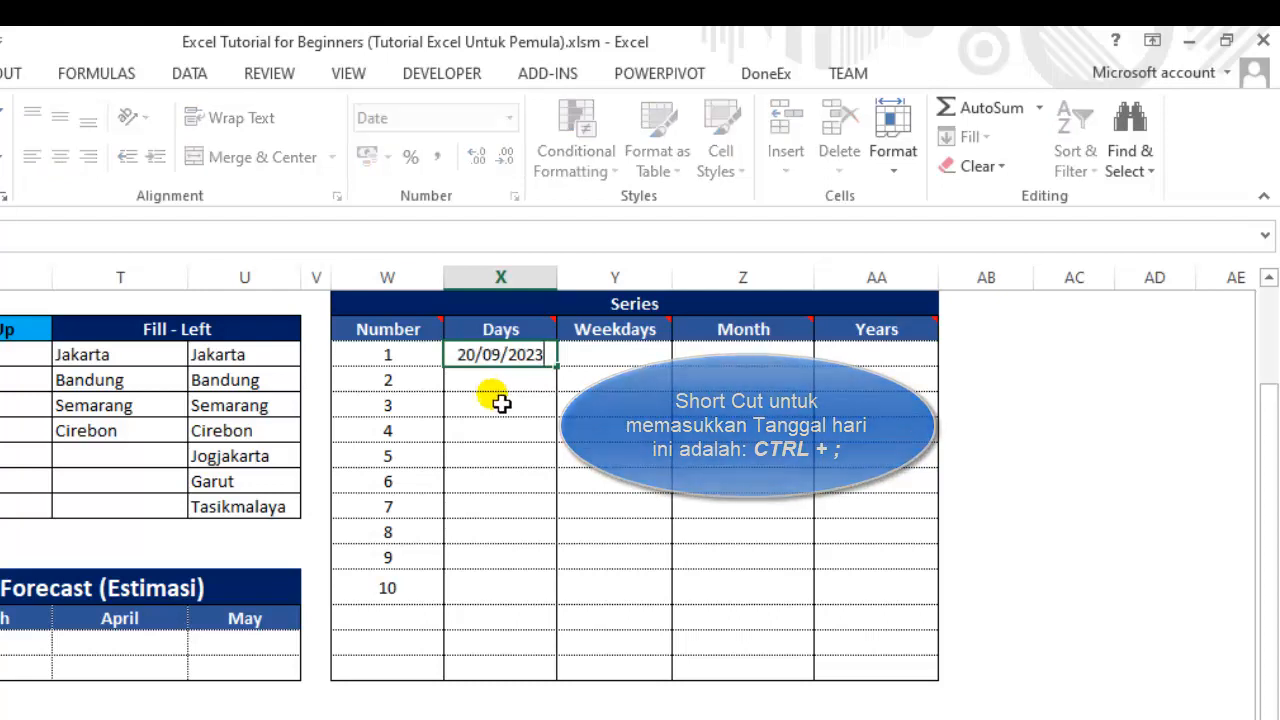
key("Return")
left_click(526, 360)
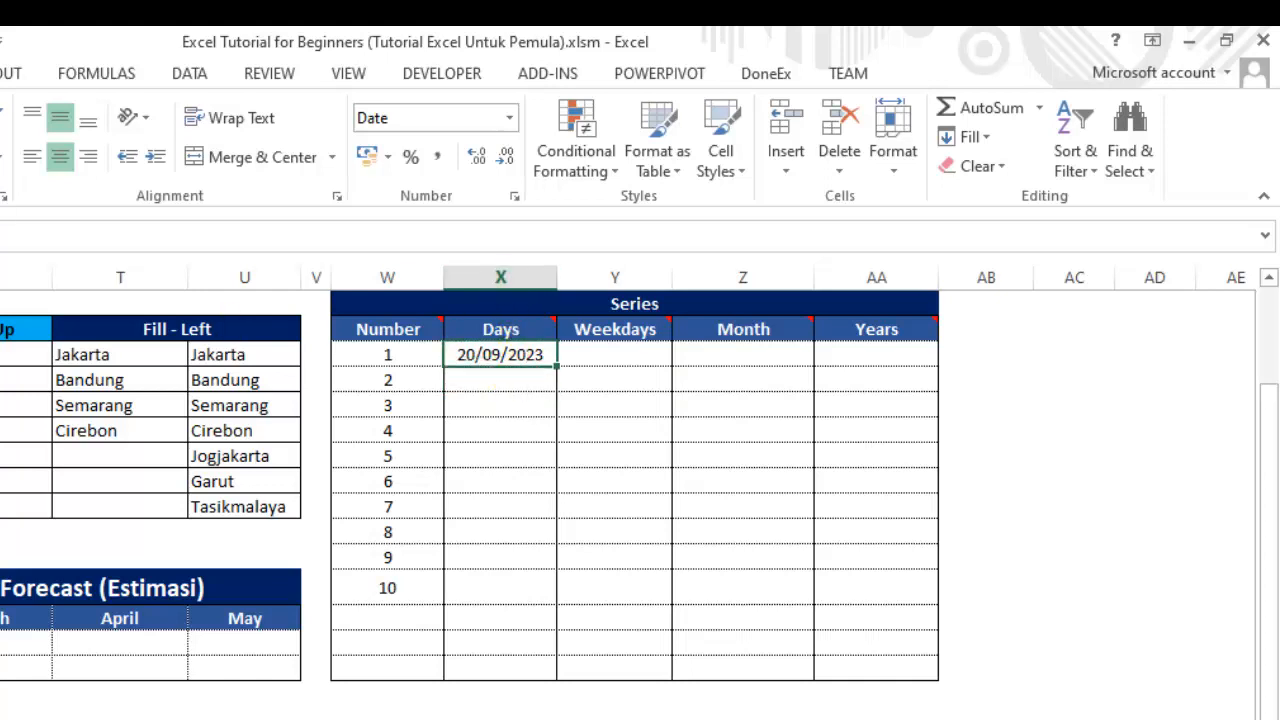
Step: Fill the Days column from 20/09/2023 with a Date series by Day in Columns, step value 1 and stop value 30-9, and undo the fill
left_click(517, 404)
left_click(511, 427)
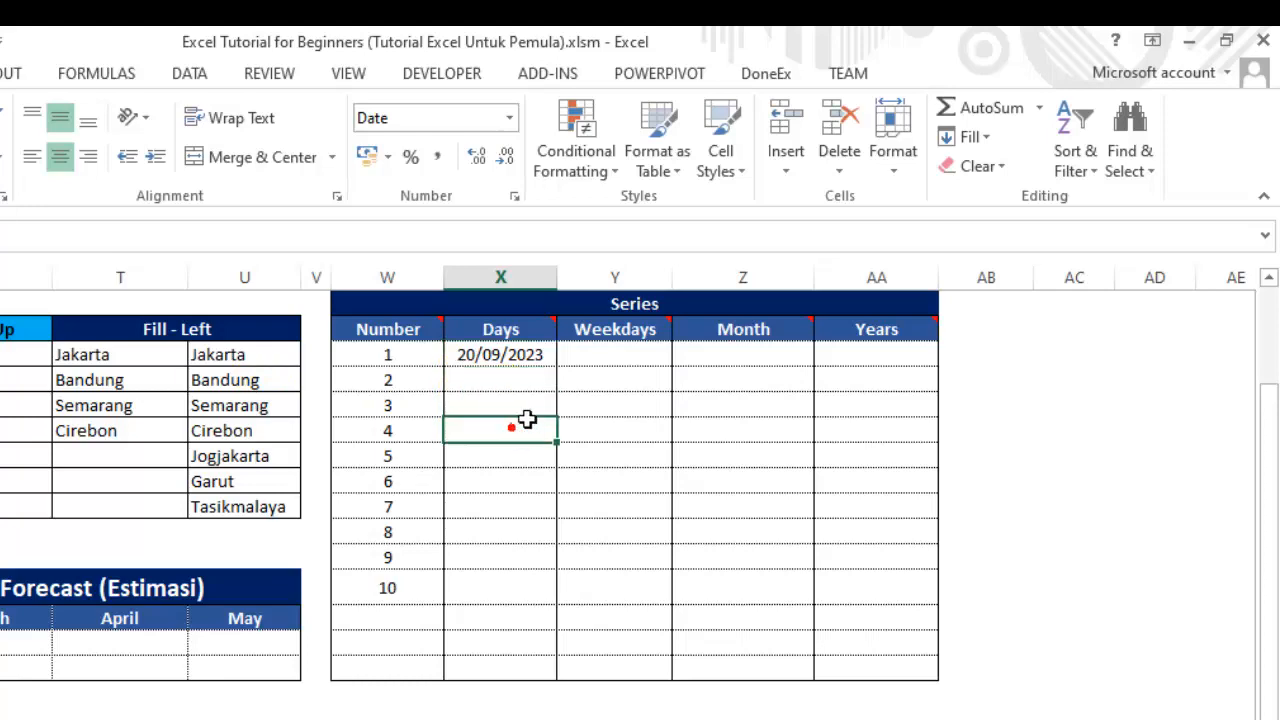
left_click(520, 354)
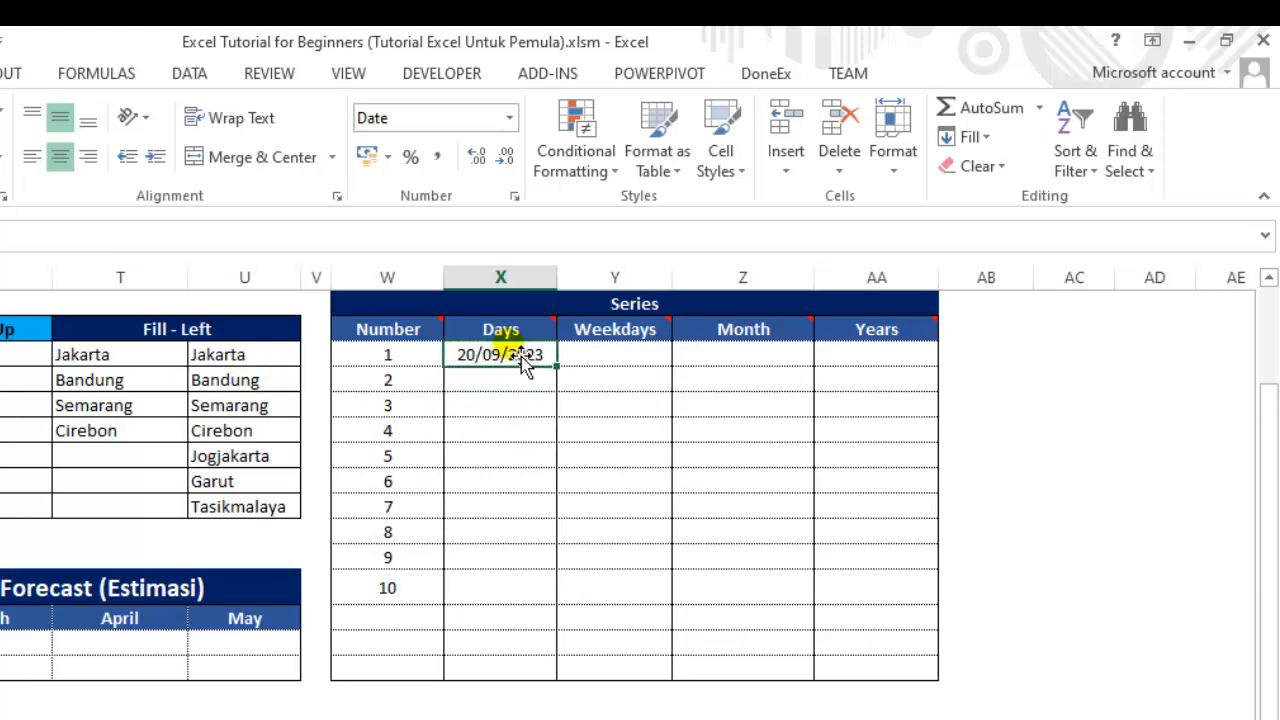
left_click(978, 138)
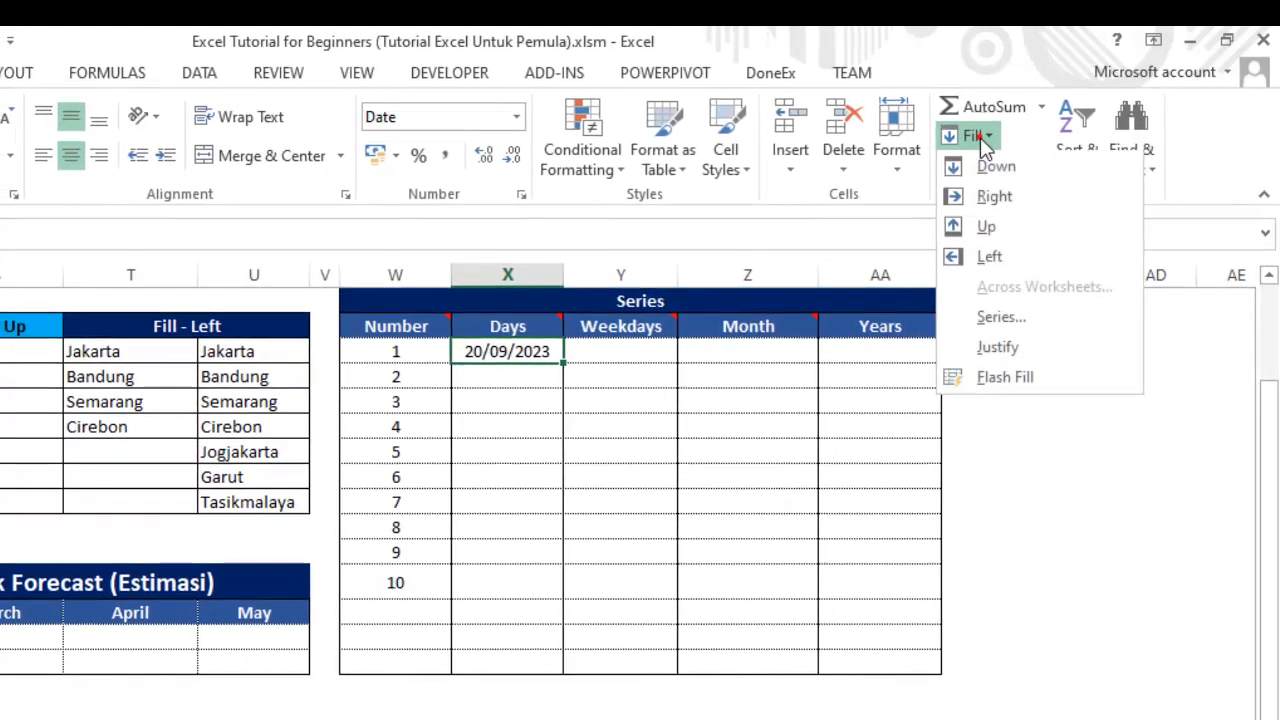
left_click(1002, 320)
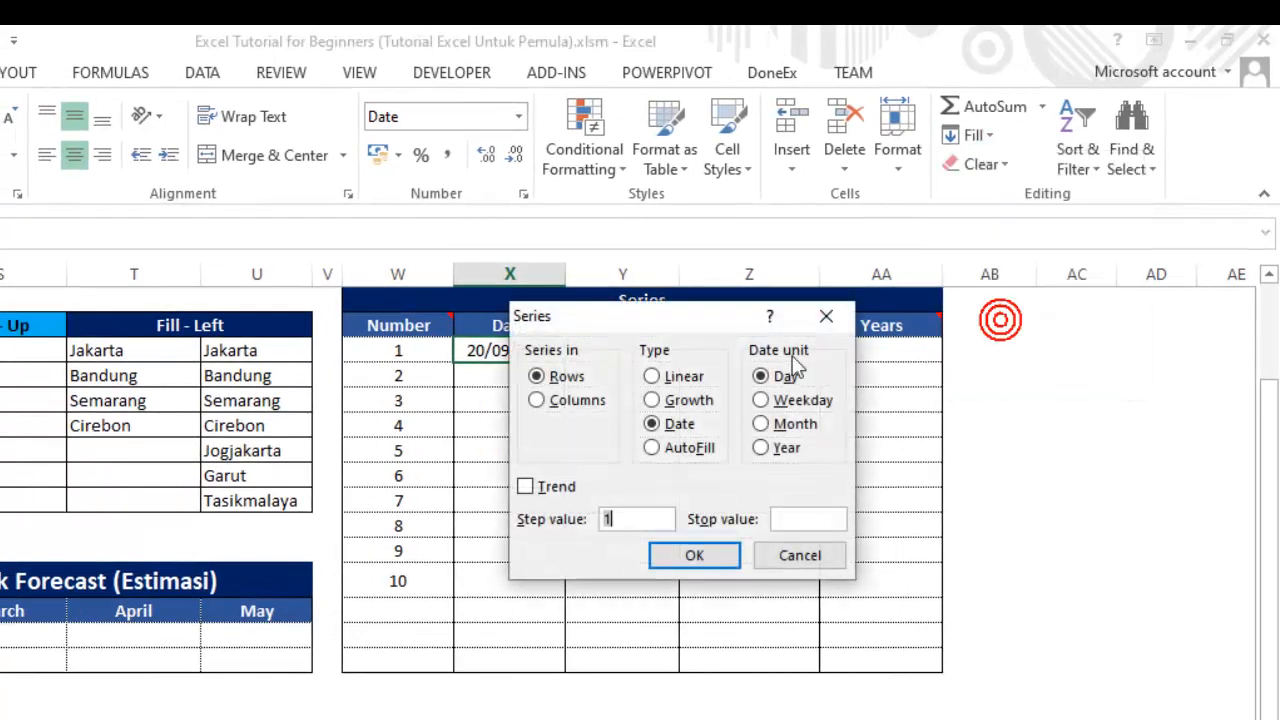
left_click_drag(651, 327, 727, 345)
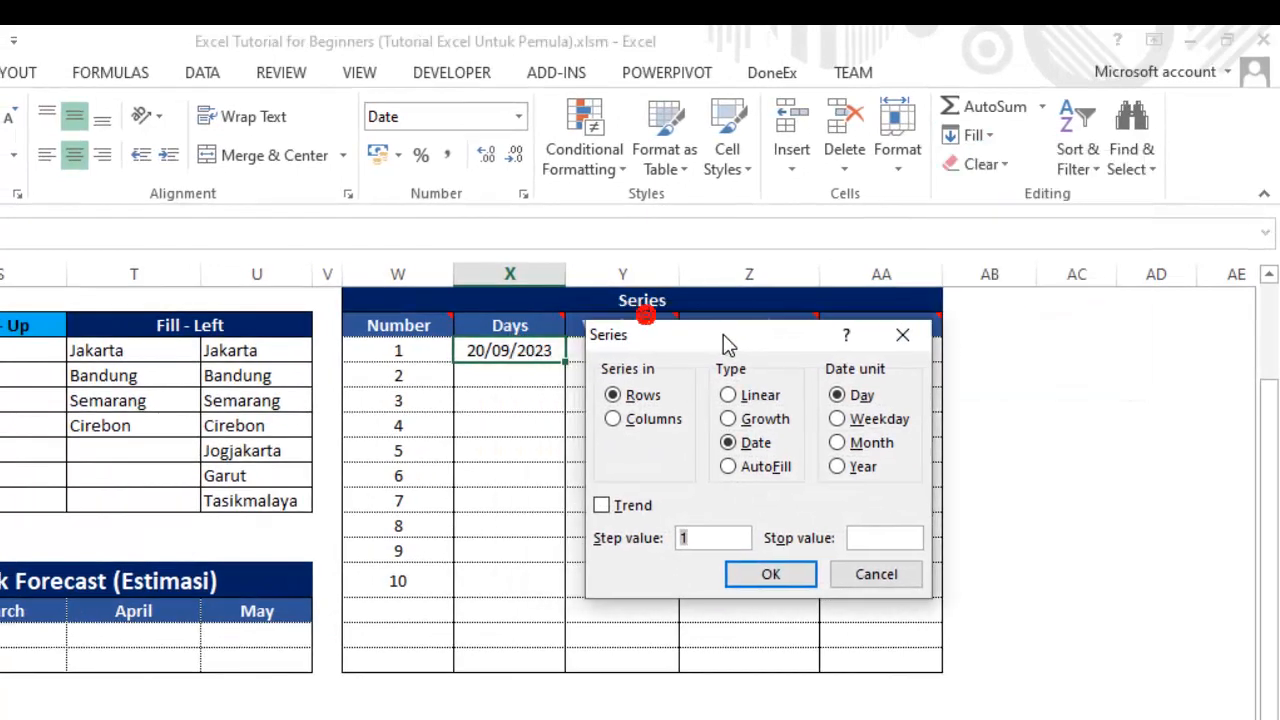
left_click(613, 421)
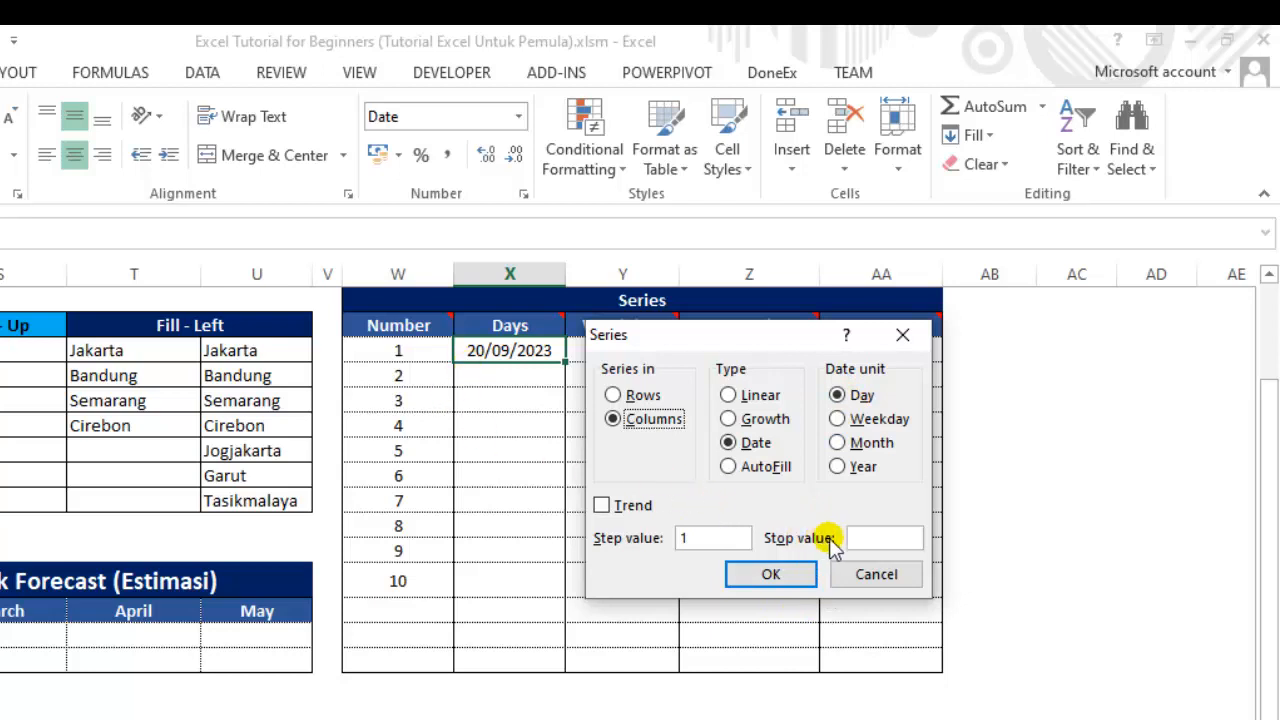
left_click(876, 545)
type("30-9")
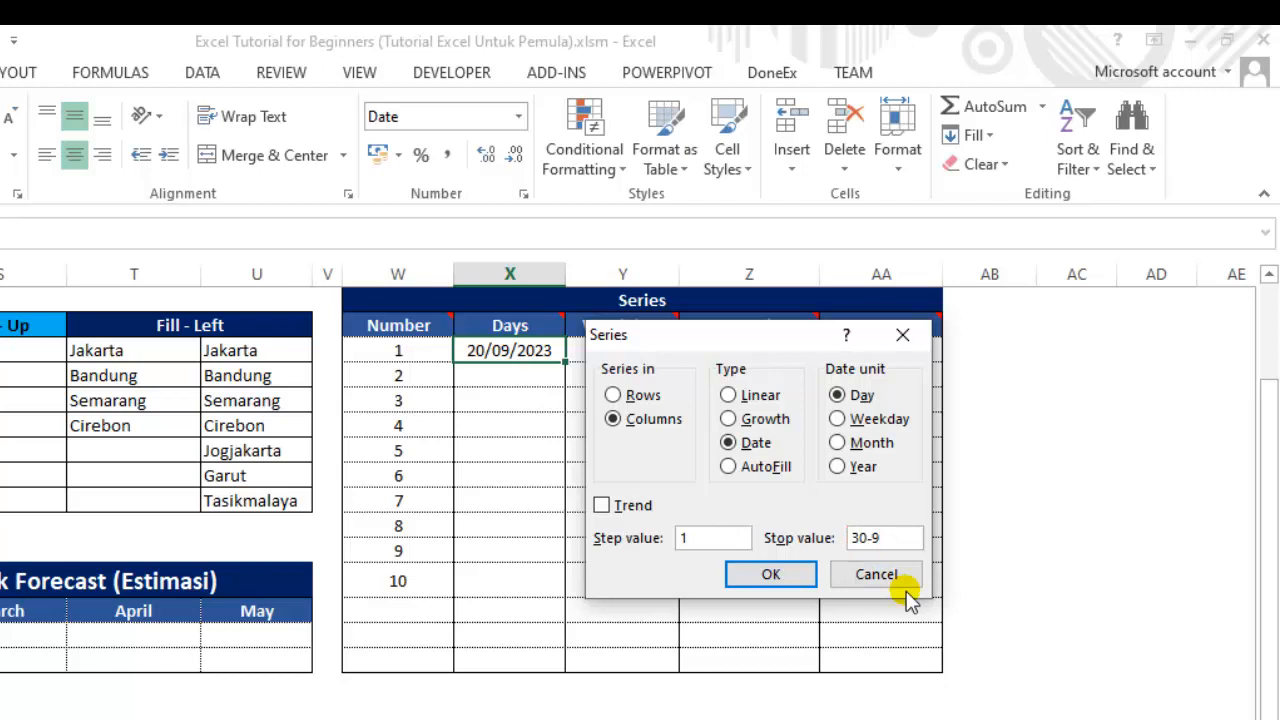
left_click(781, 579)
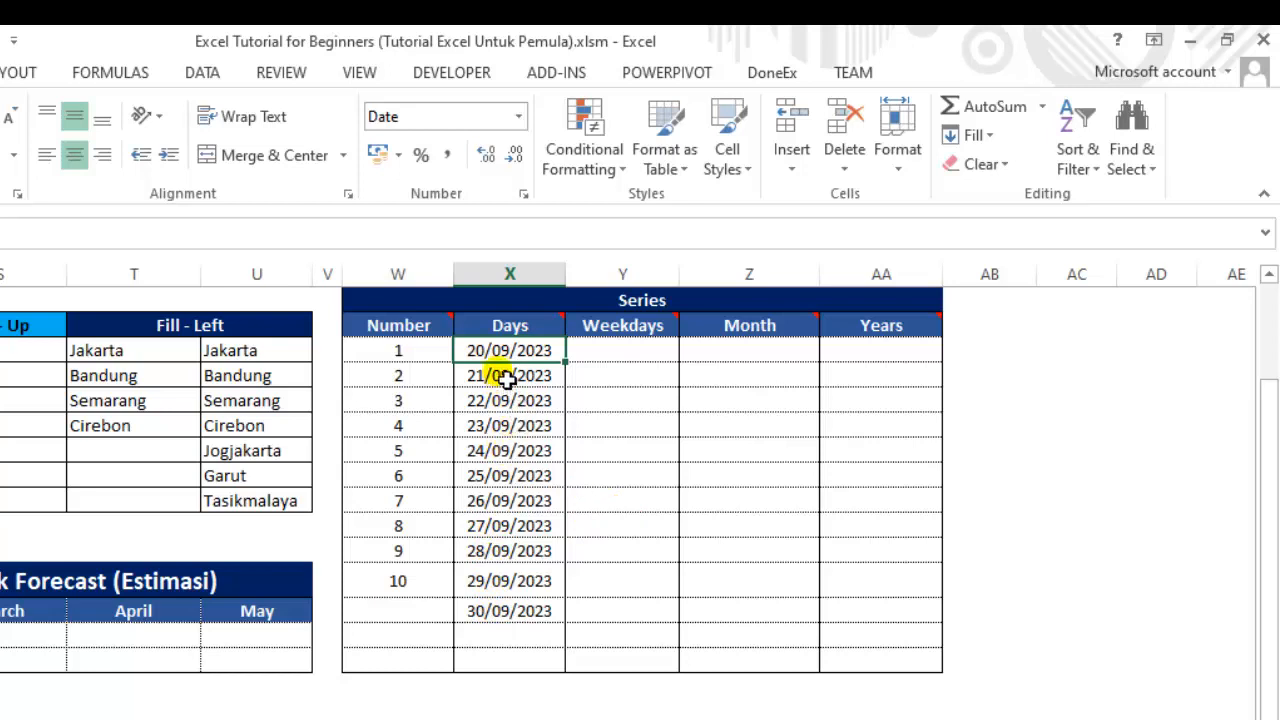
key("ctrl+z")
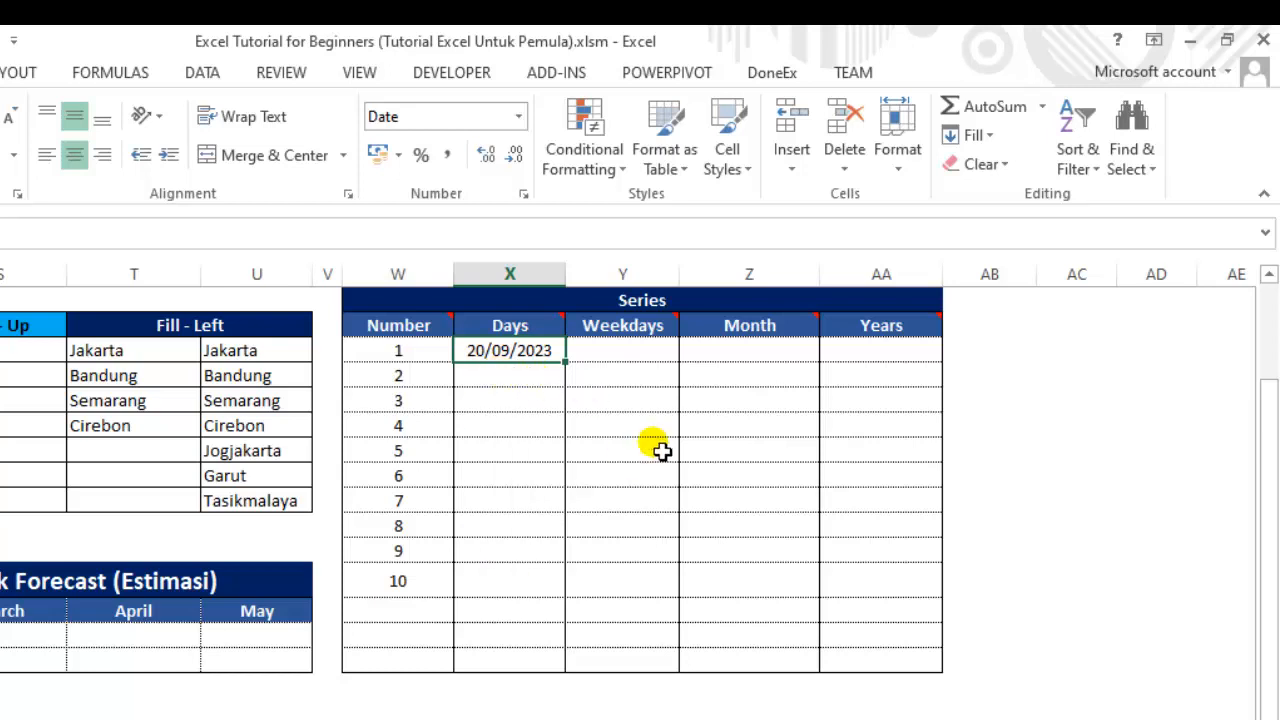
Step: Fill the Days column from 20/09/2023 with a Date series by Day in Columns, using step value 2 and stop value 30-9
left_click(985, 136)
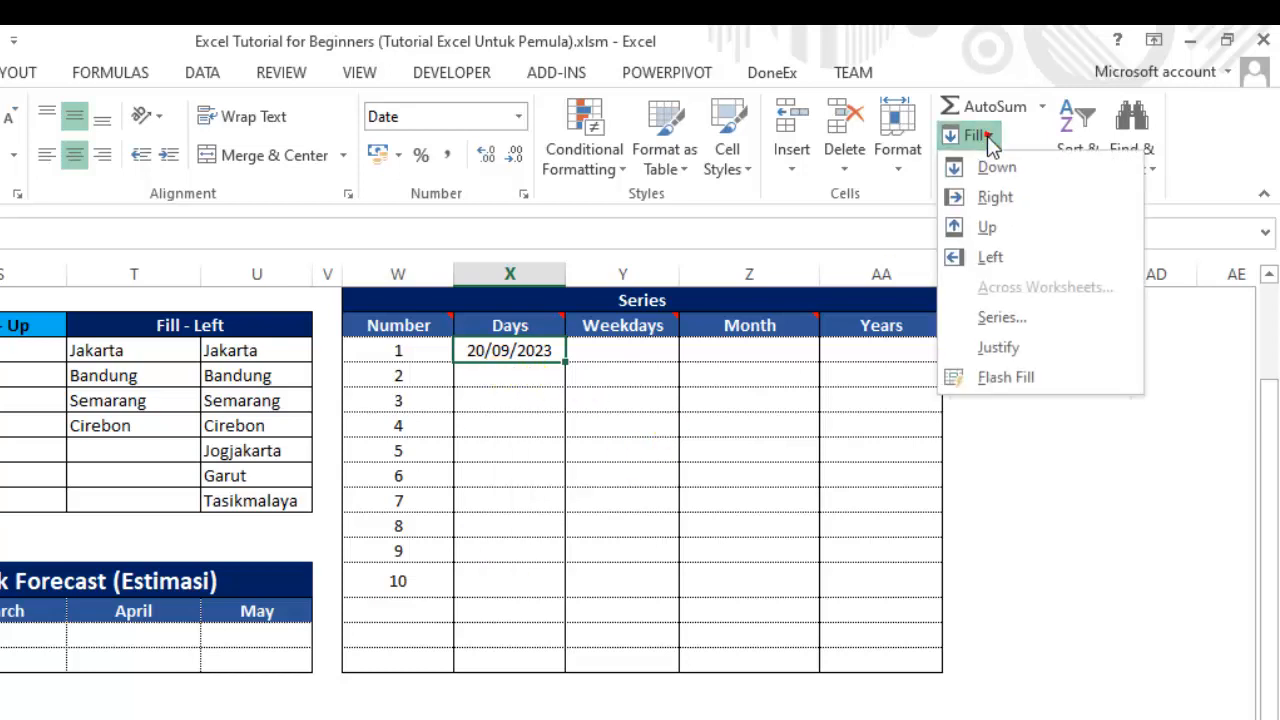
left_click(1024, 320)
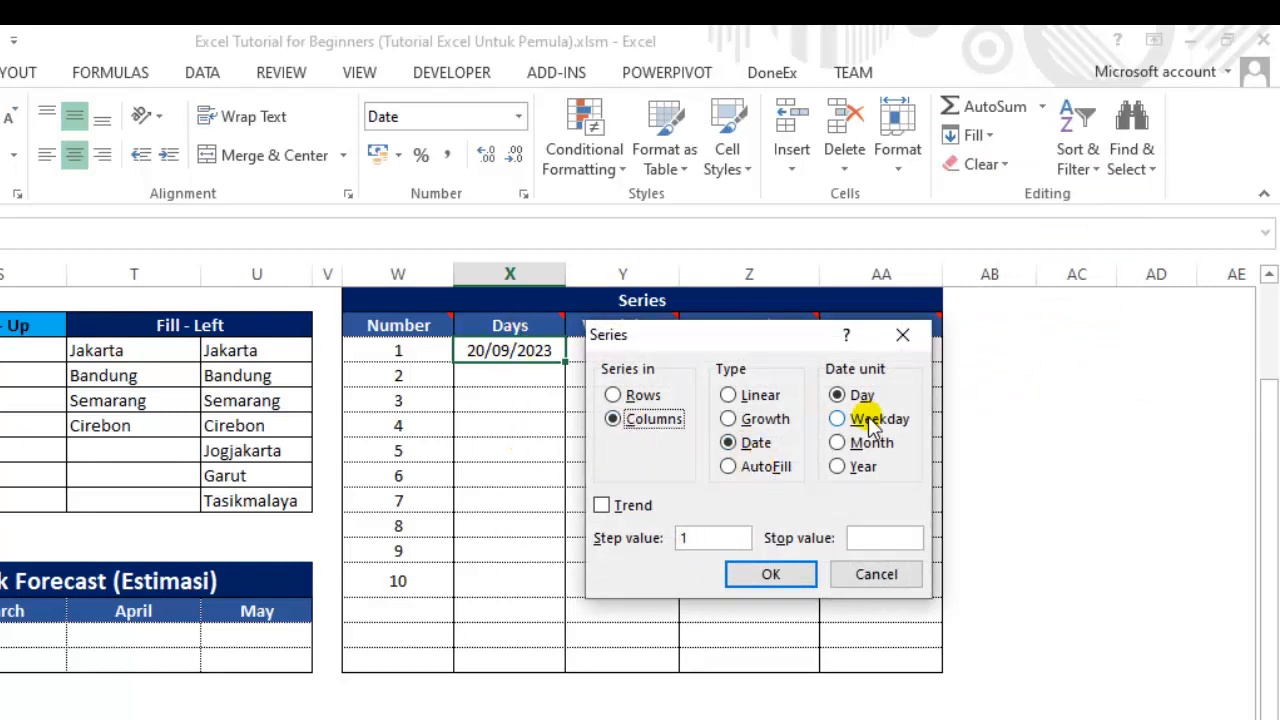
left_click(706, 545)
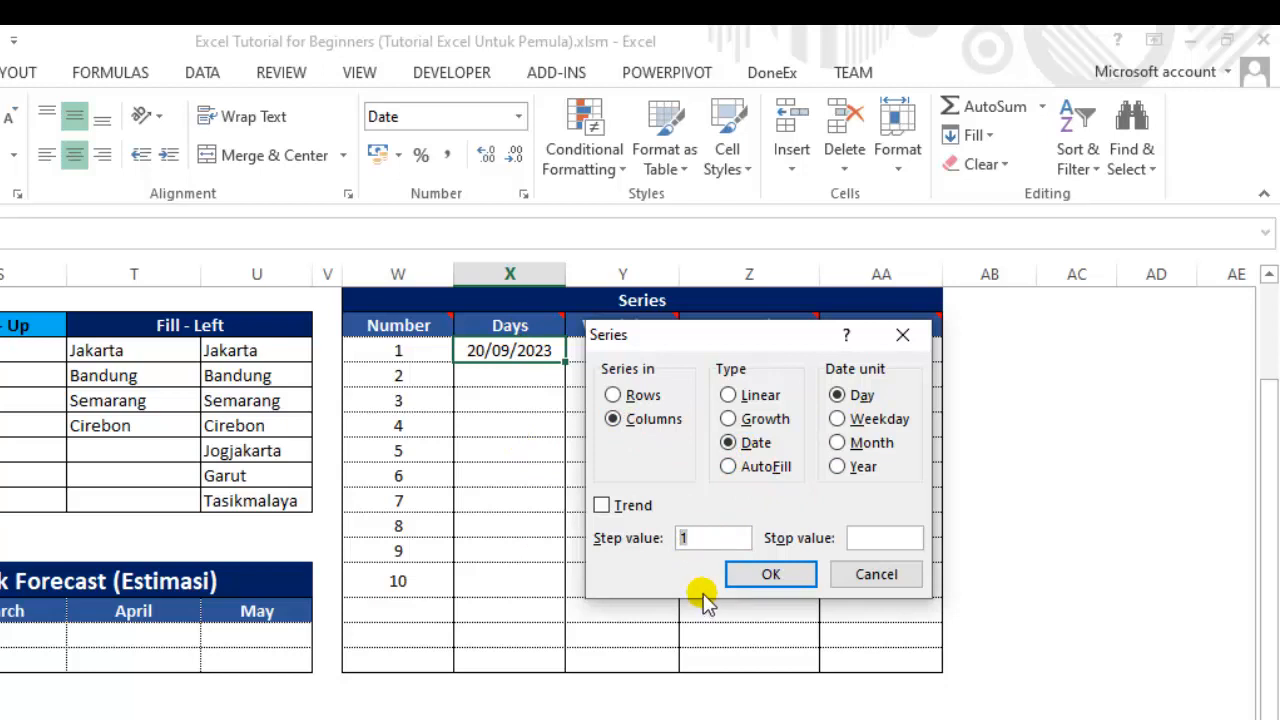
left_click(866, 538)
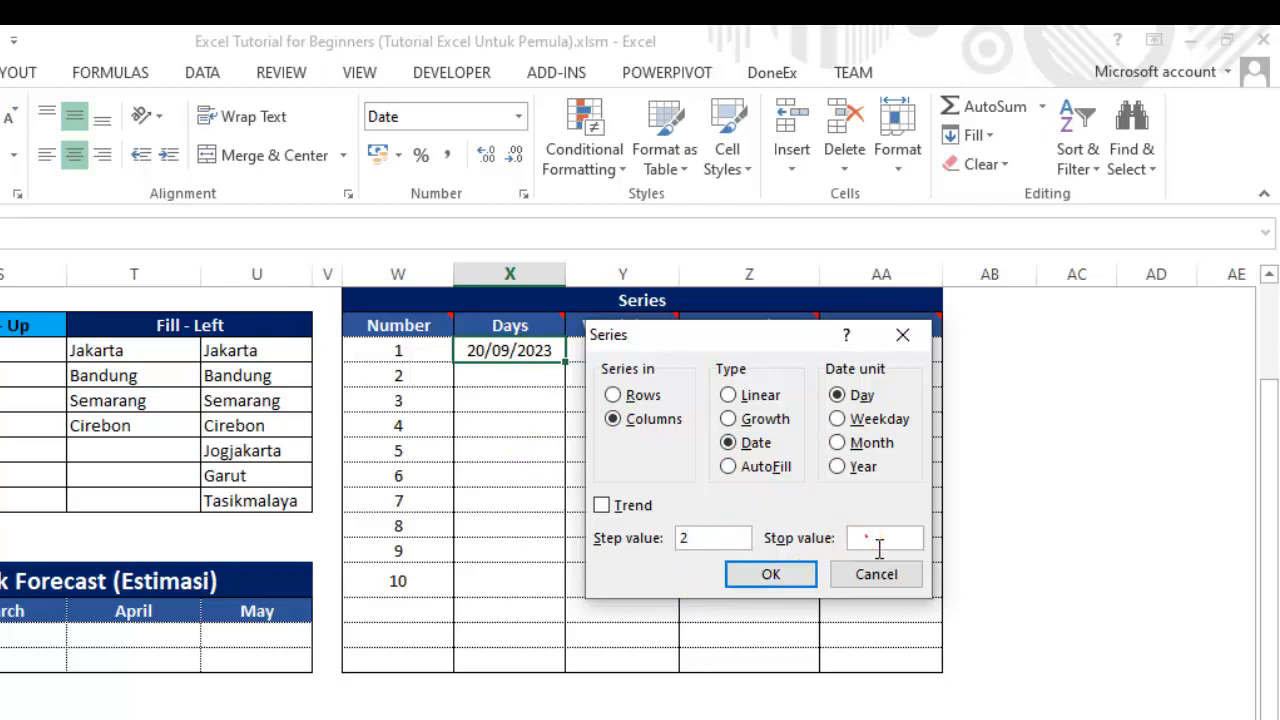
type("30")
left_click(876, 540)
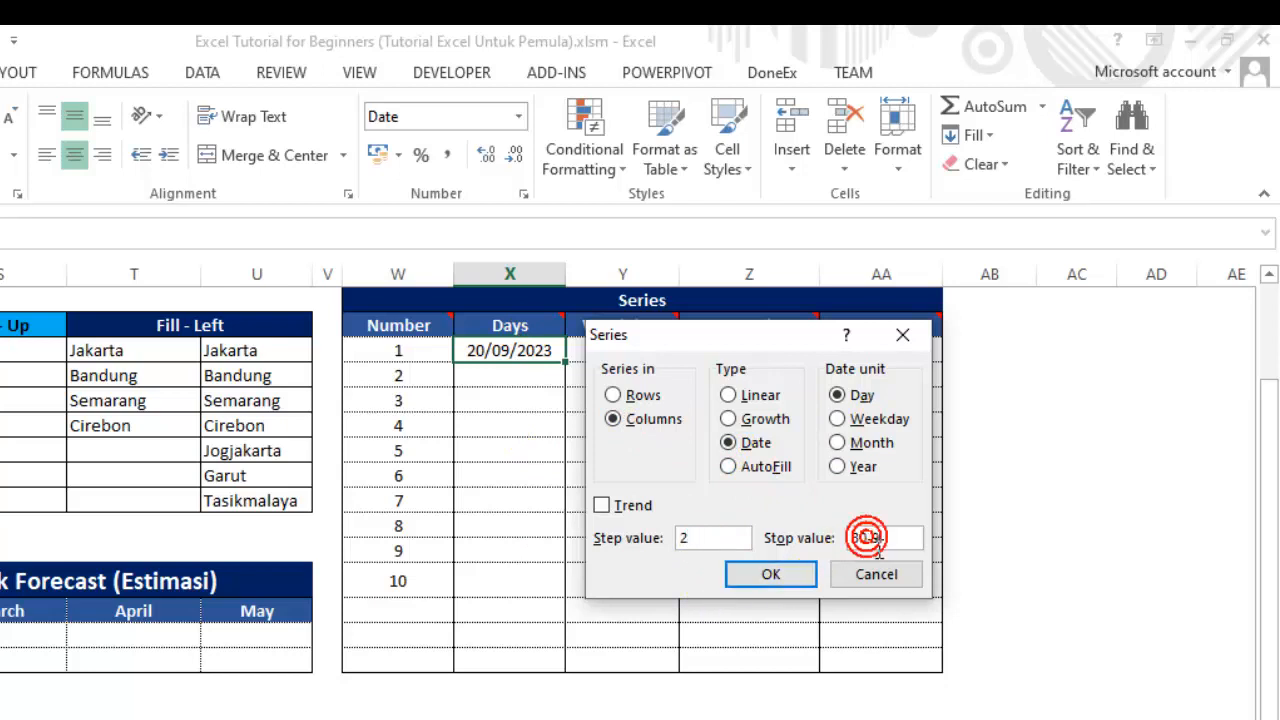
type("-9")
left_click(772, 576)
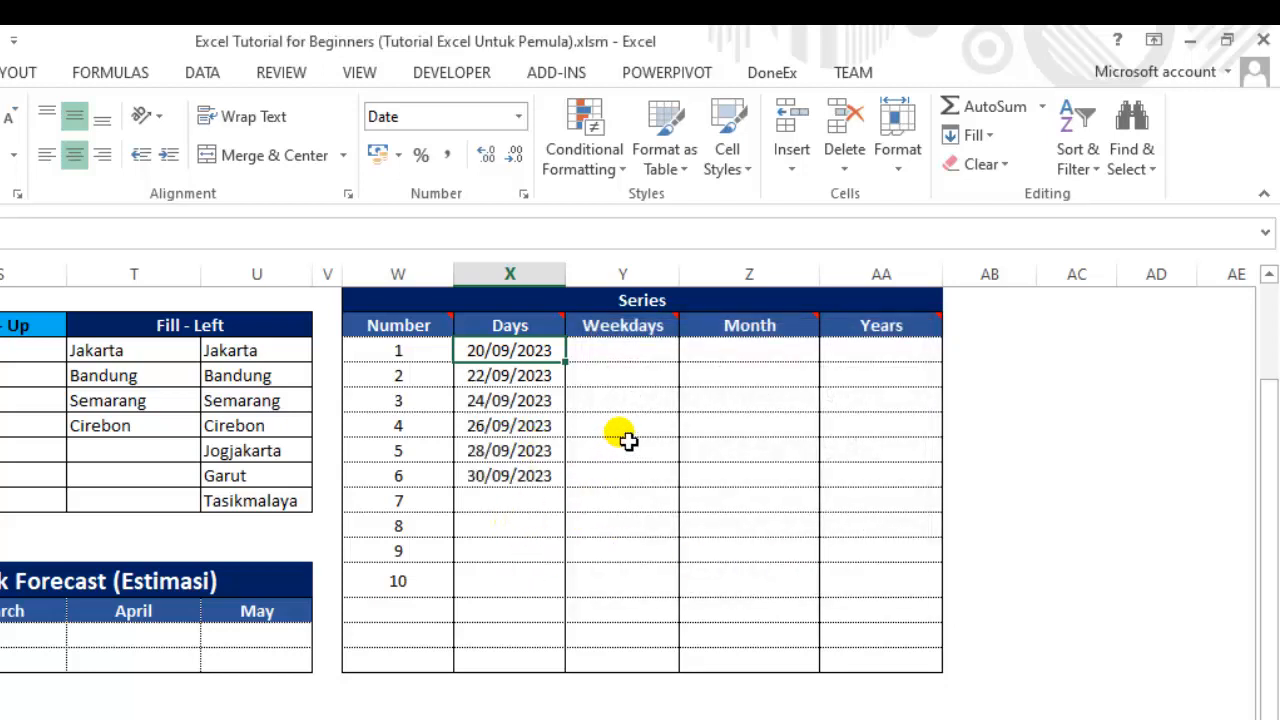
Step: Enter today's date, 20/09/2023, in the first cell of the Weekdays column and reselect that cell
left_click(625, 350)
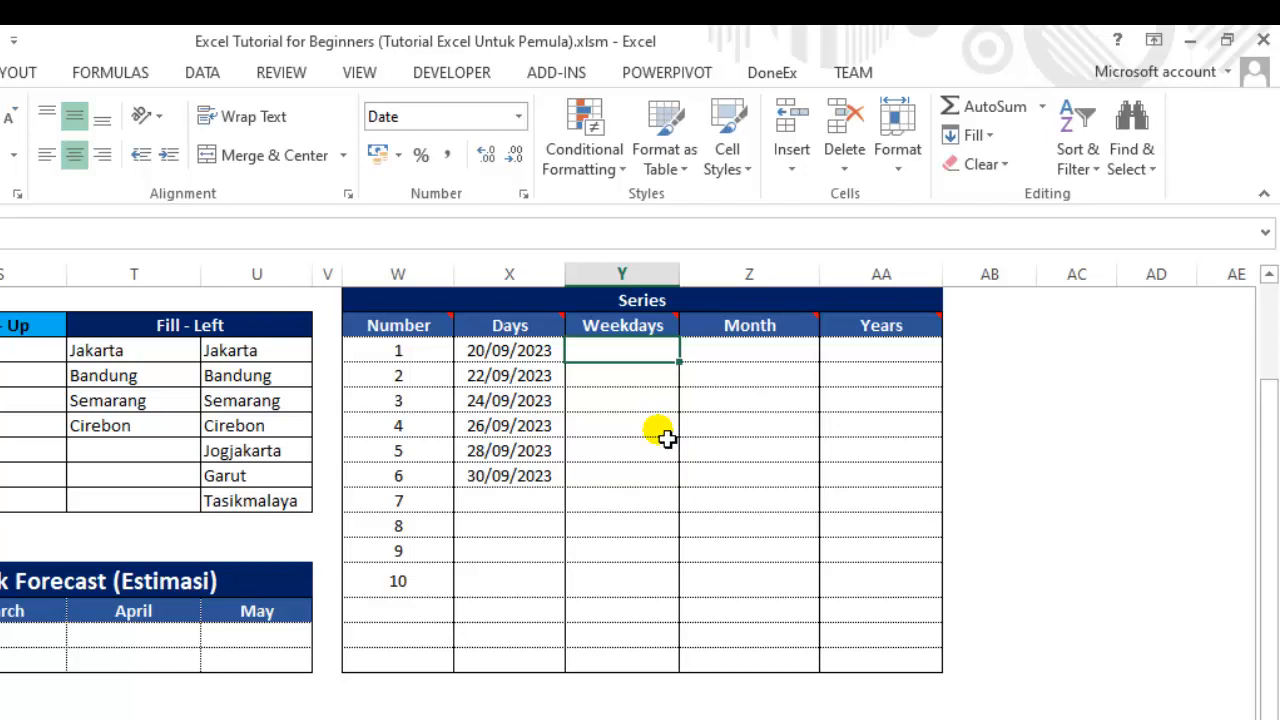
key("ctrl+semicolon")
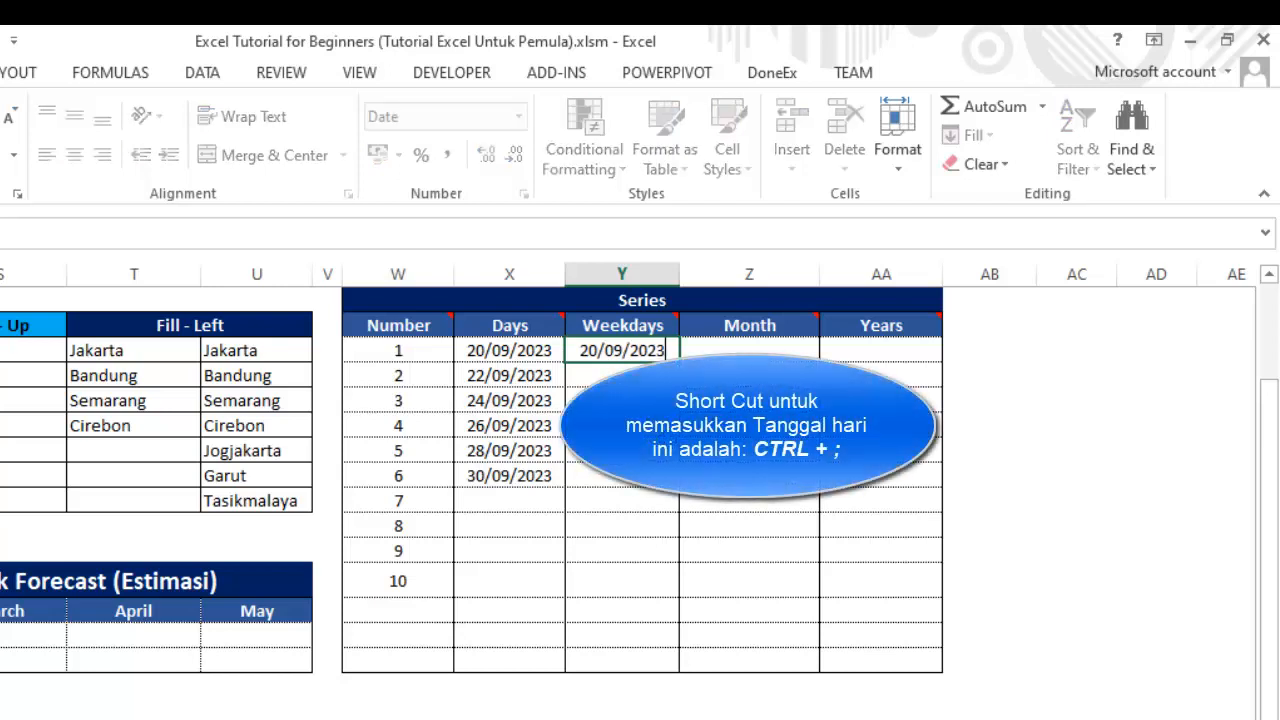
key("Return")
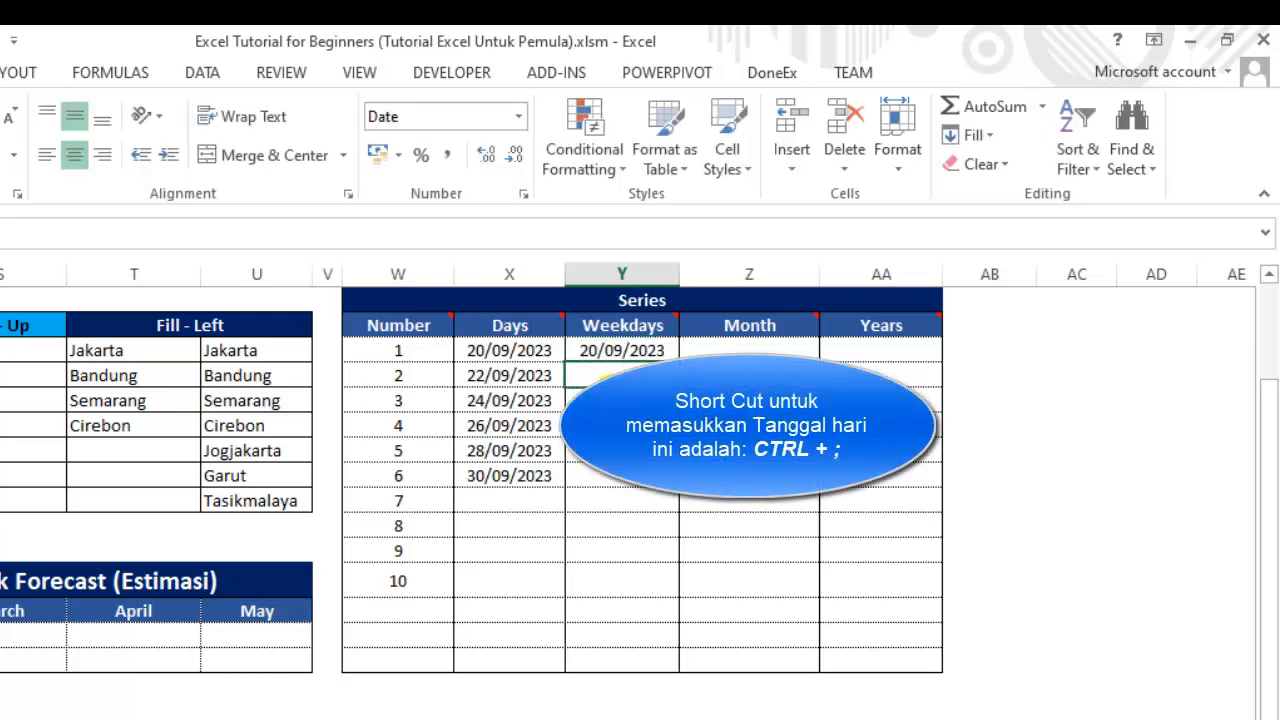
left_click(624, 358)
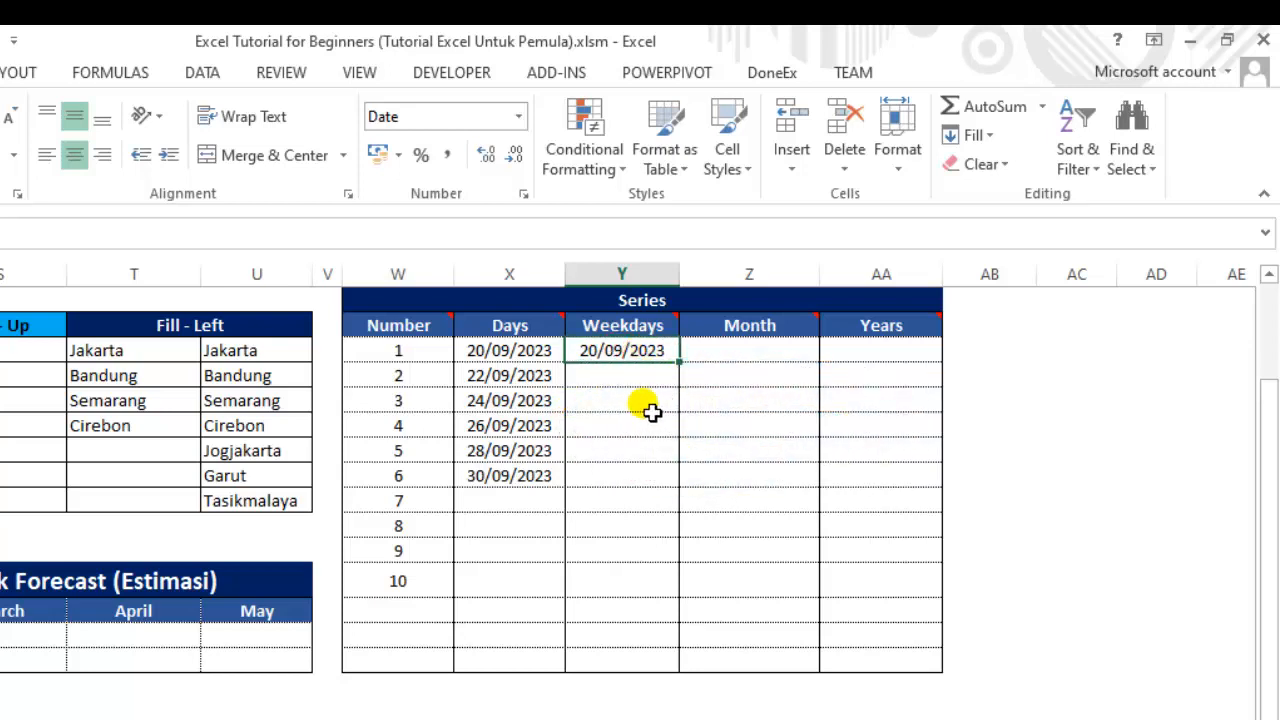
Step: Fill the Weekdays column from 20/09/2023 with a Date series by Weekday in Columns, using step value 1 and stop value 30-9
left_click(982, 135)
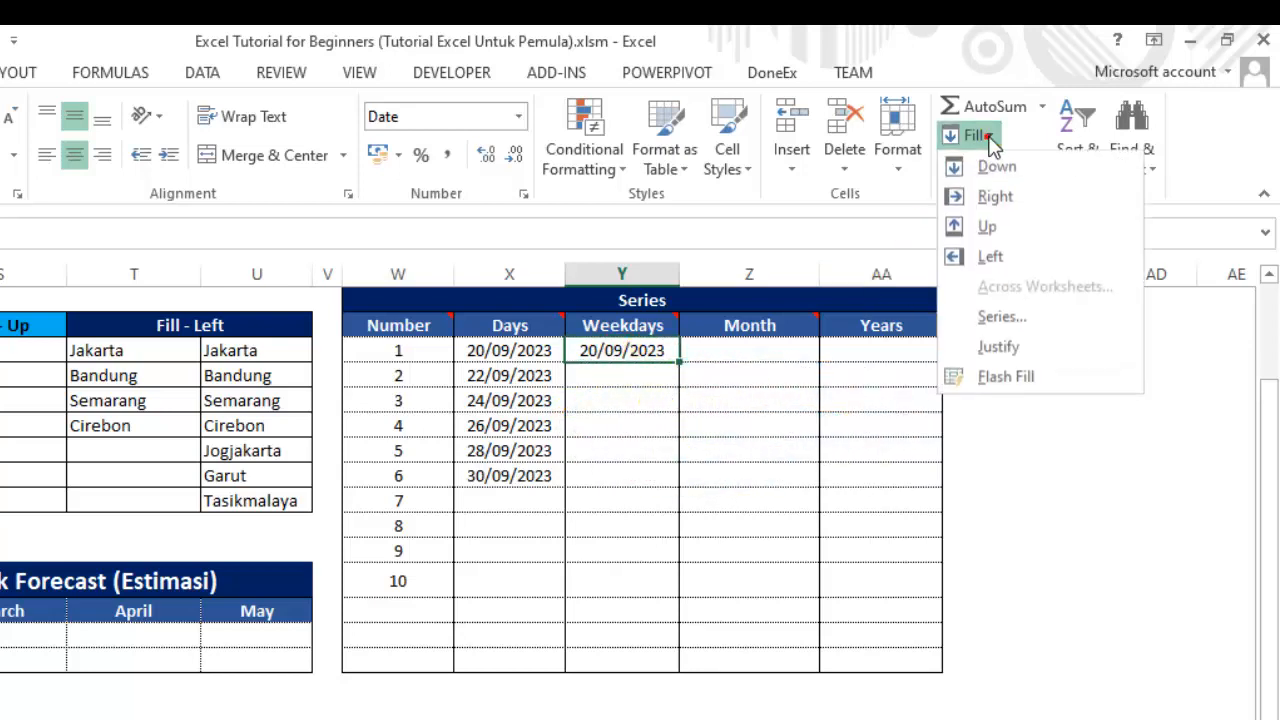
left_click(1003, 319)
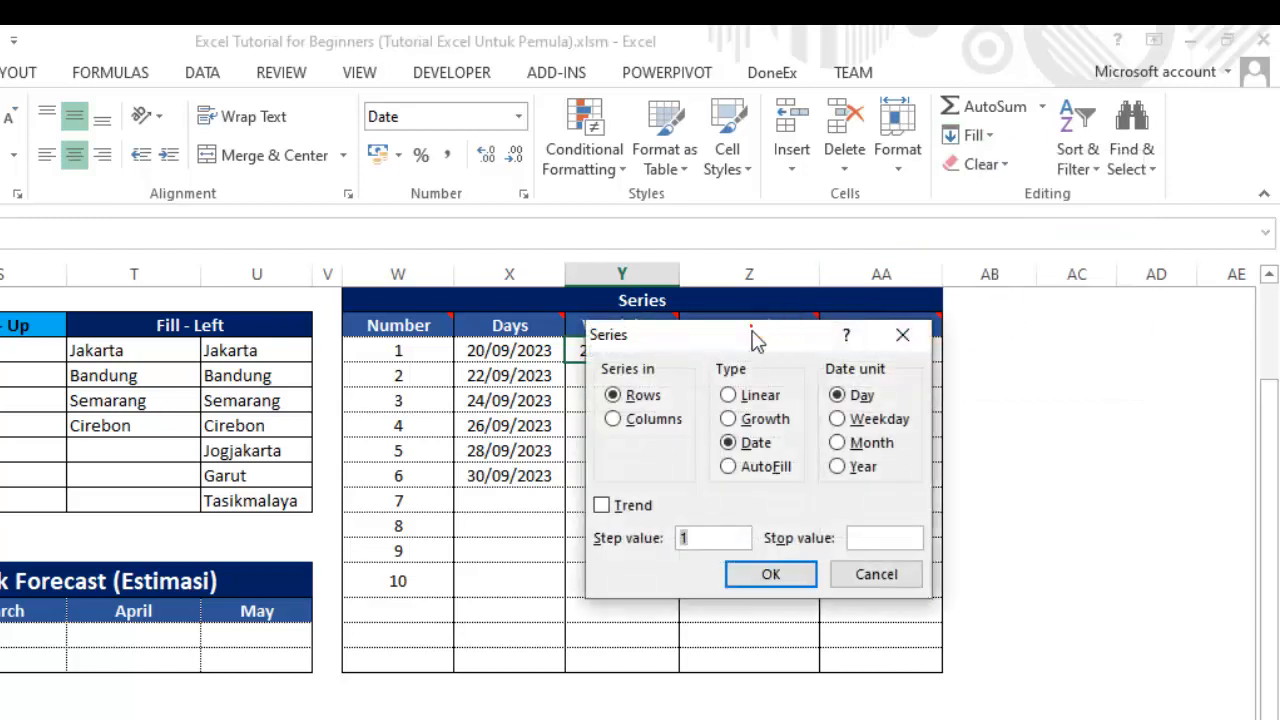
left_click_drag(758, 340, 870, 360)
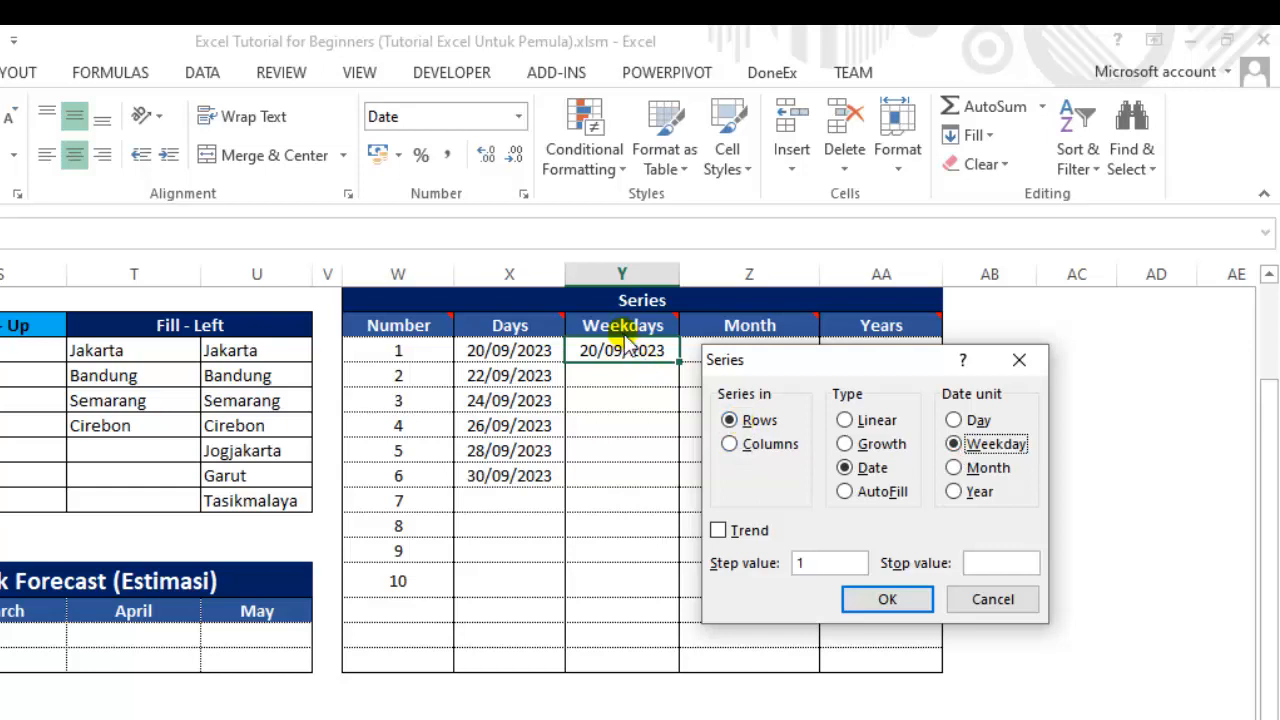
left_click(730, 445)
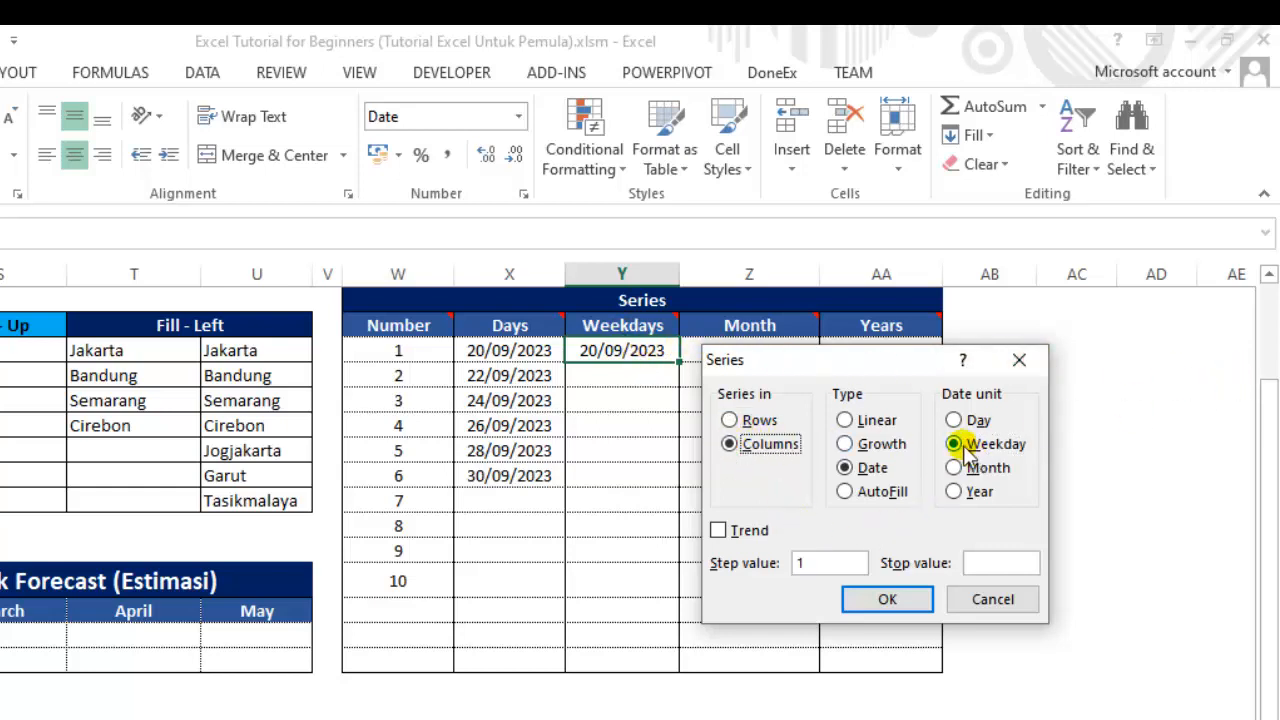
left_click(982, 566)
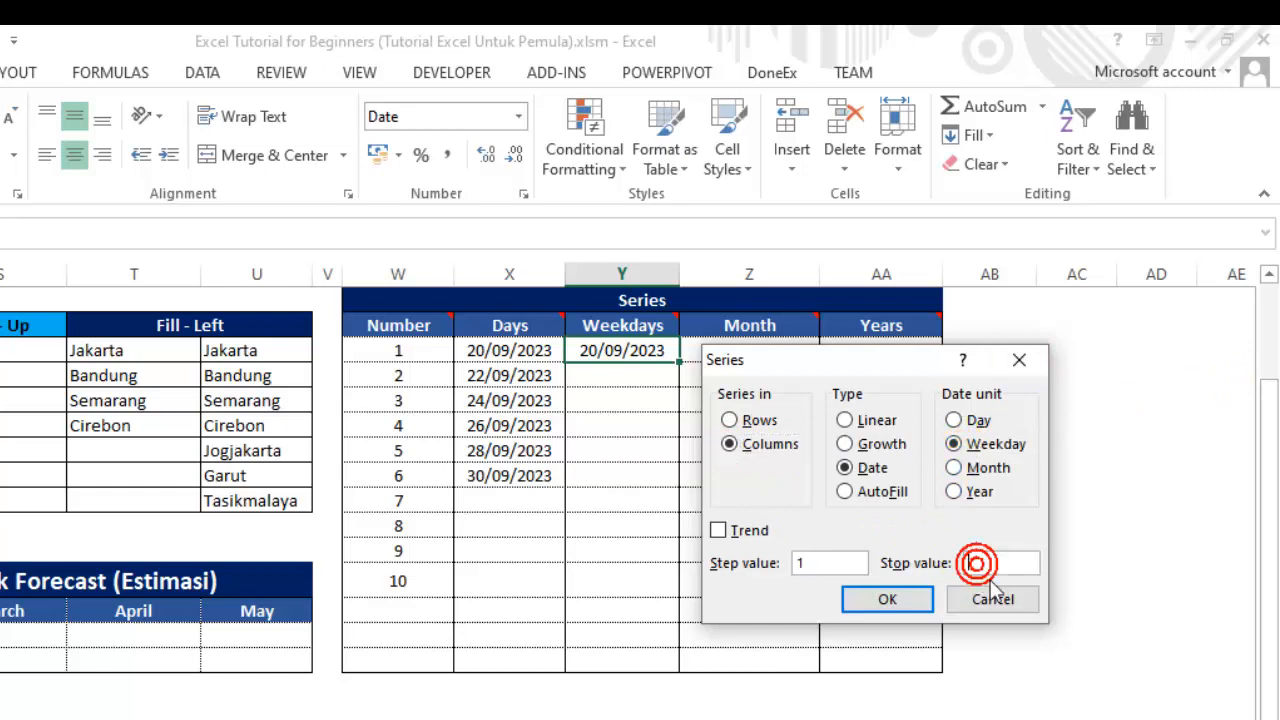
type("30-9")
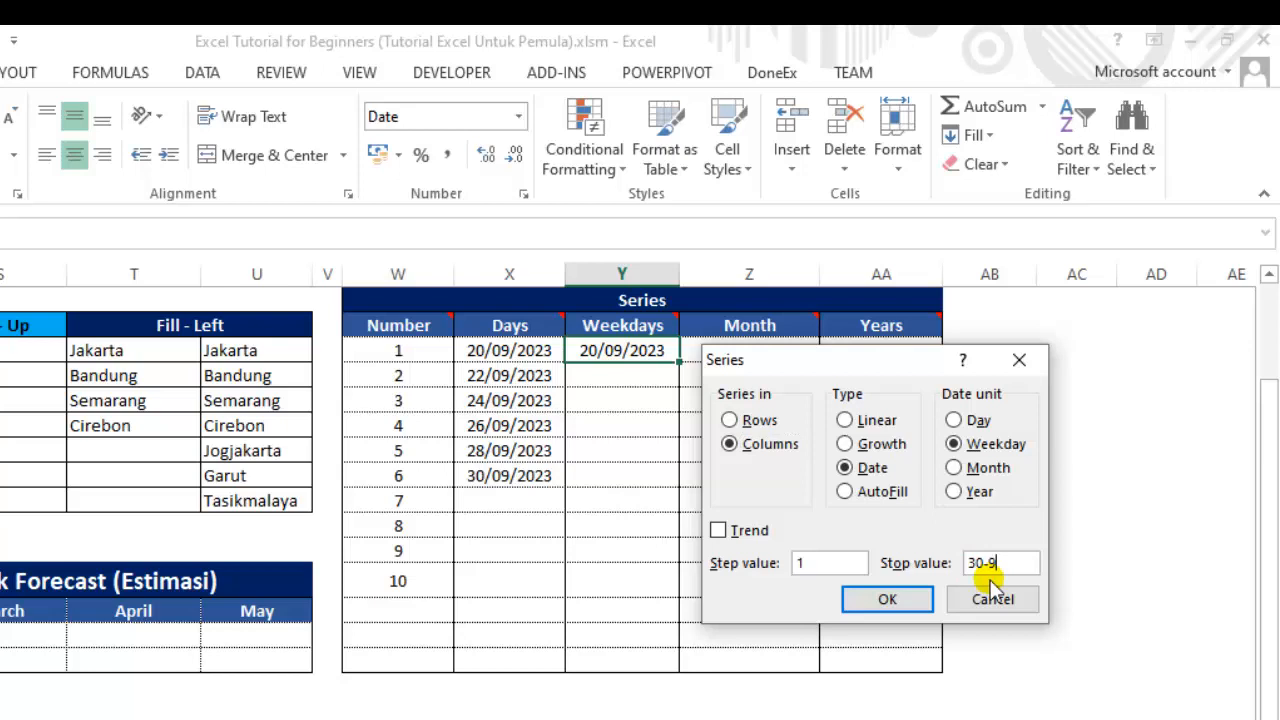
left_click(888, 599)
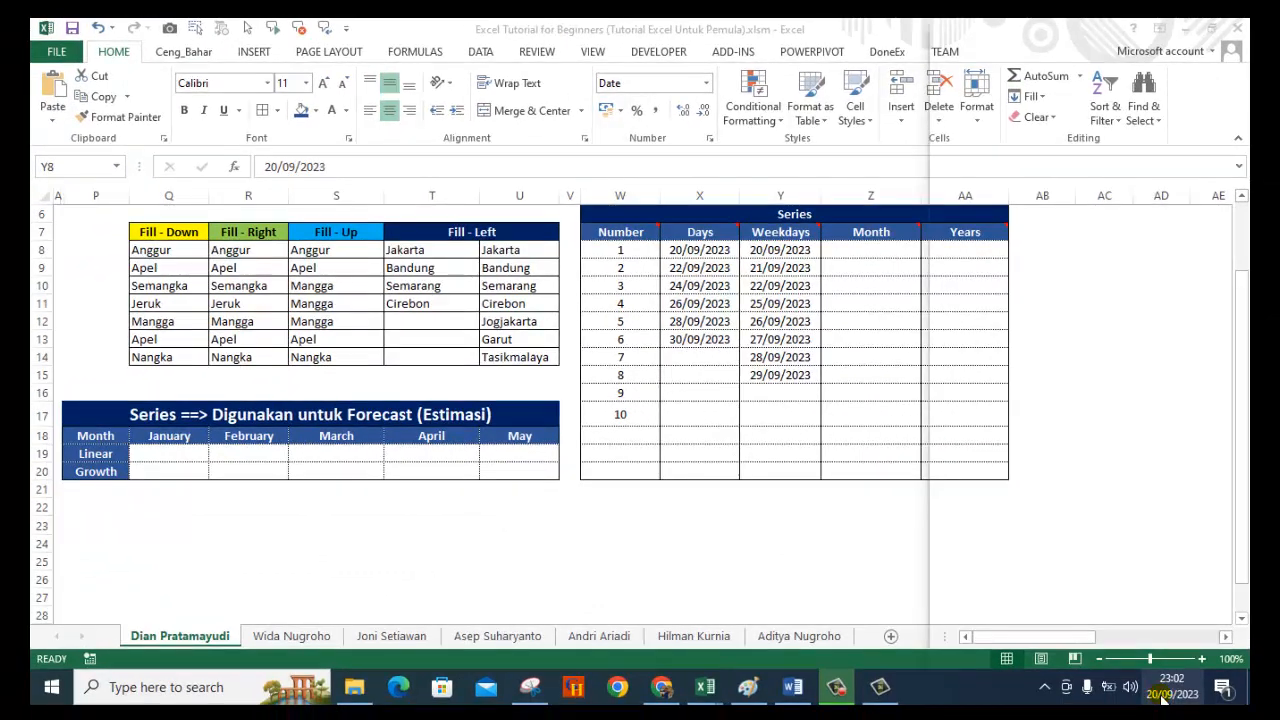
Step: Check the weekend dates of September 2023 in the system calendar and return to the worksheet
left_click(1166, 690)
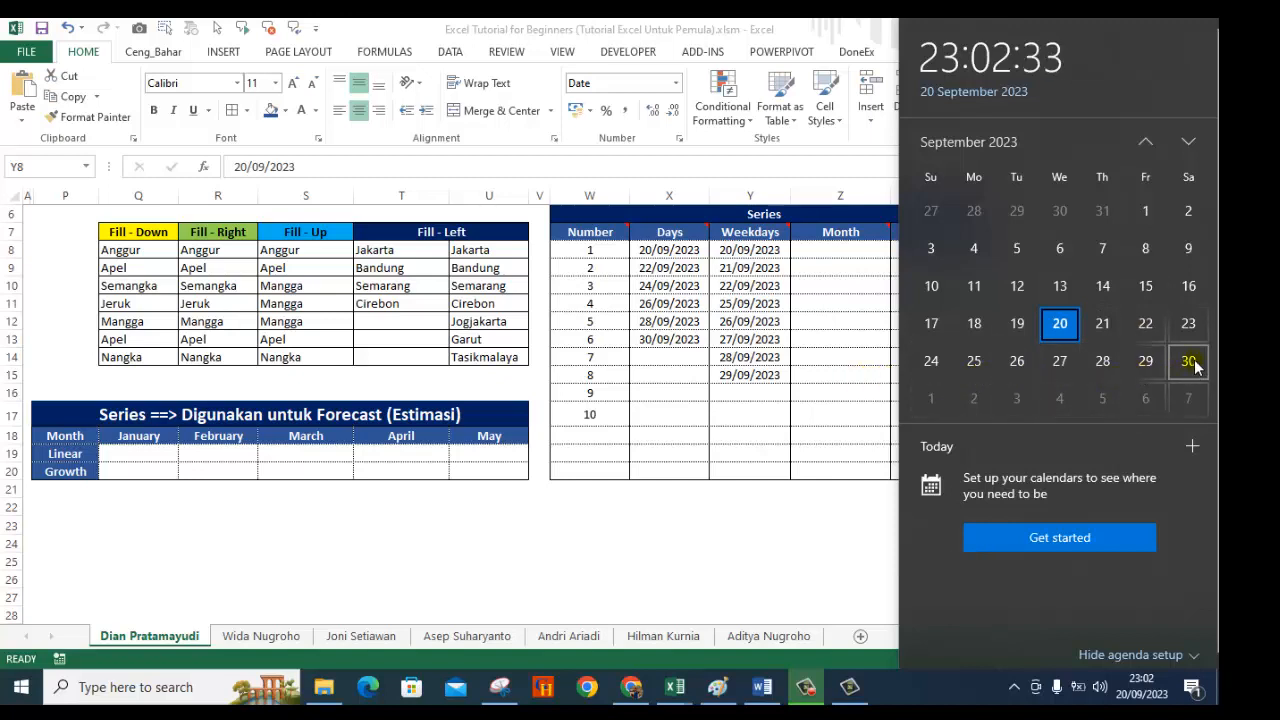
left_click(816, 398)
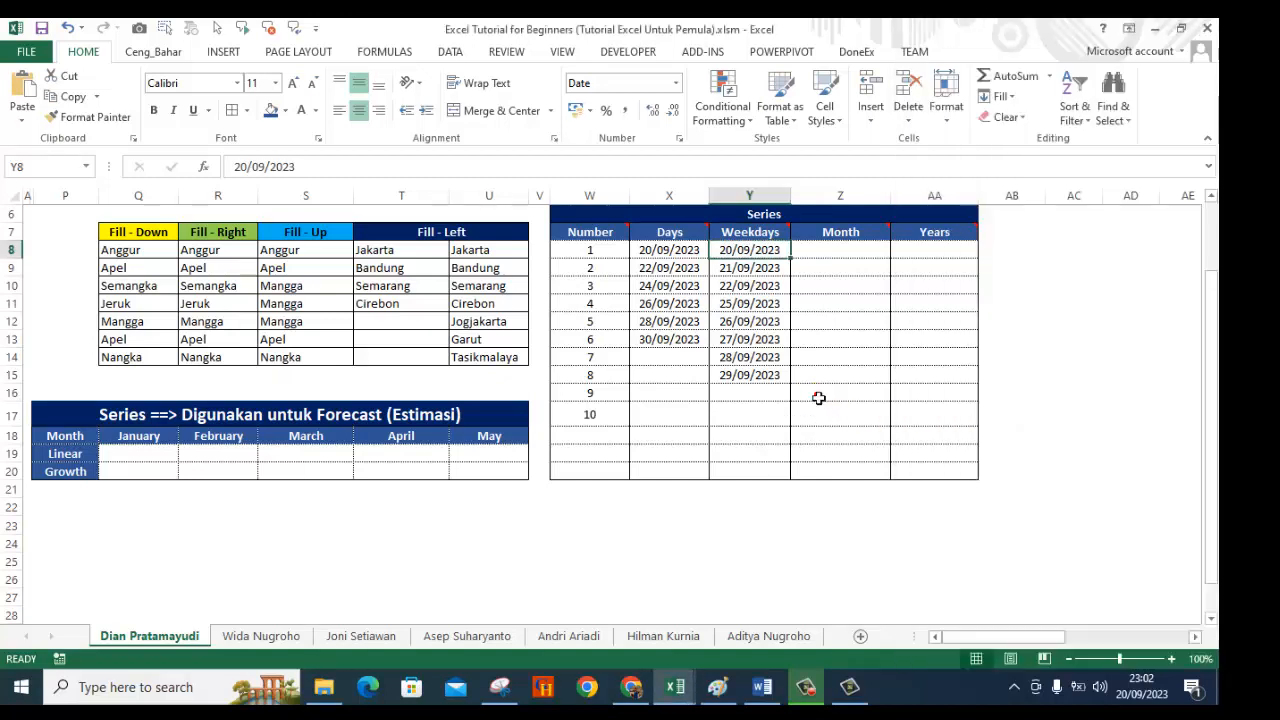
left_click(840, 340)
left_click(837, 300)
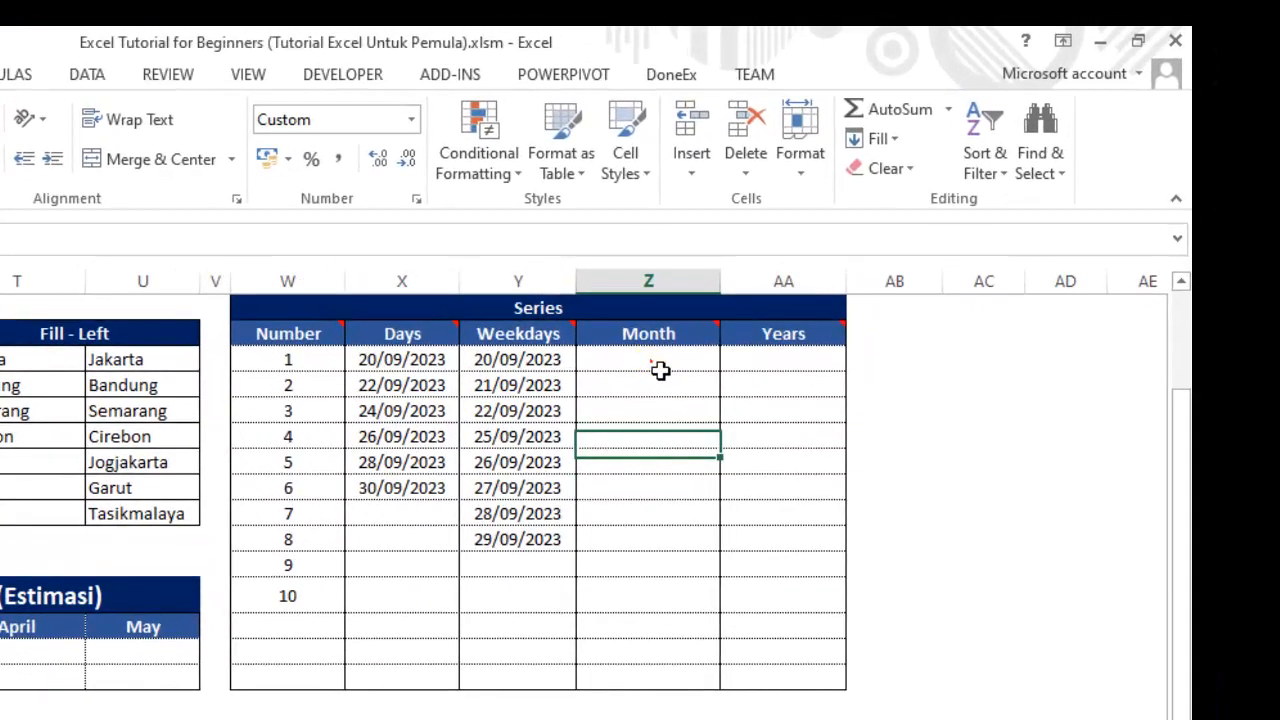
Step: Enter the date 20/09/2023 in the first cell of the Month column and reselect that cell
left_click(658, 366)
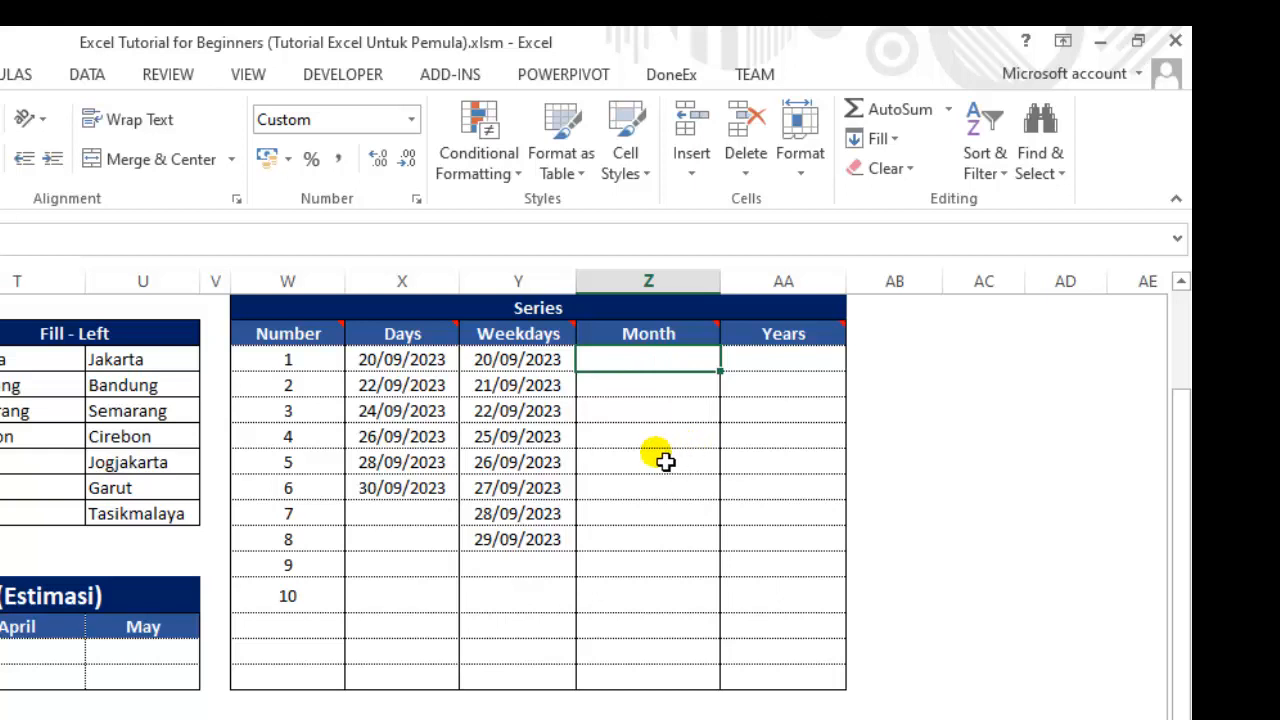
type("20/09/2023")
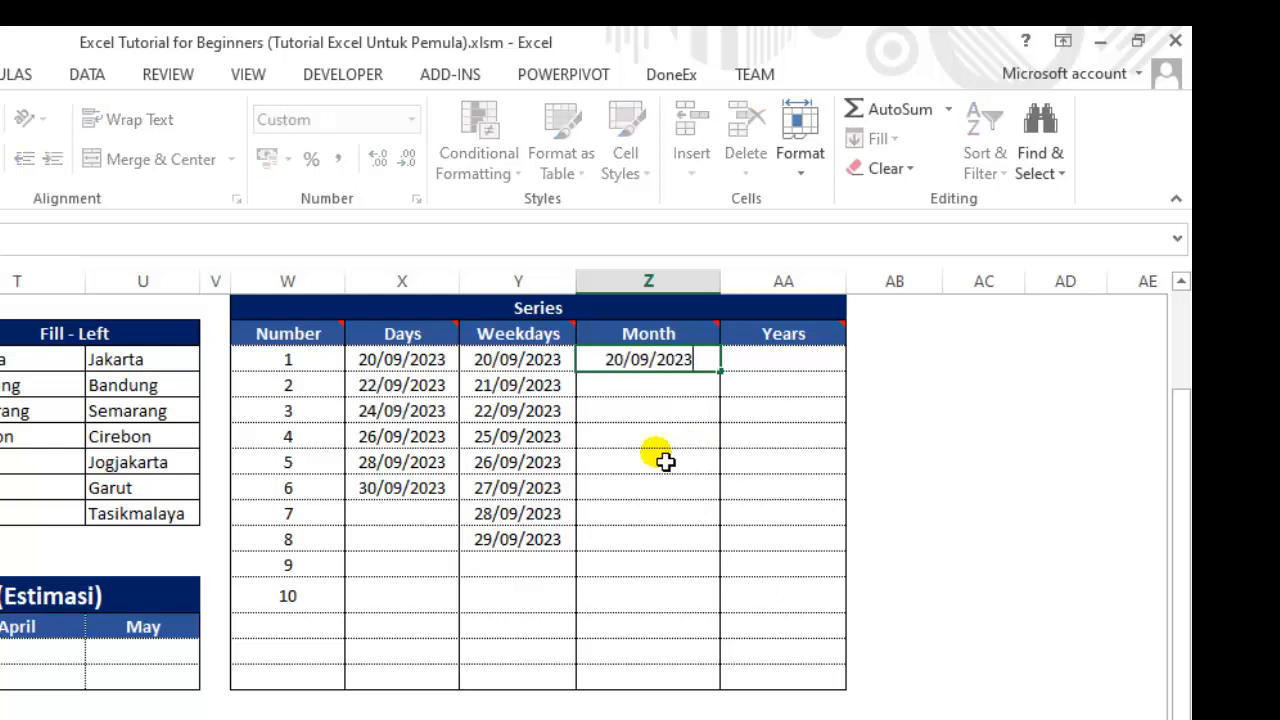
key("Return")
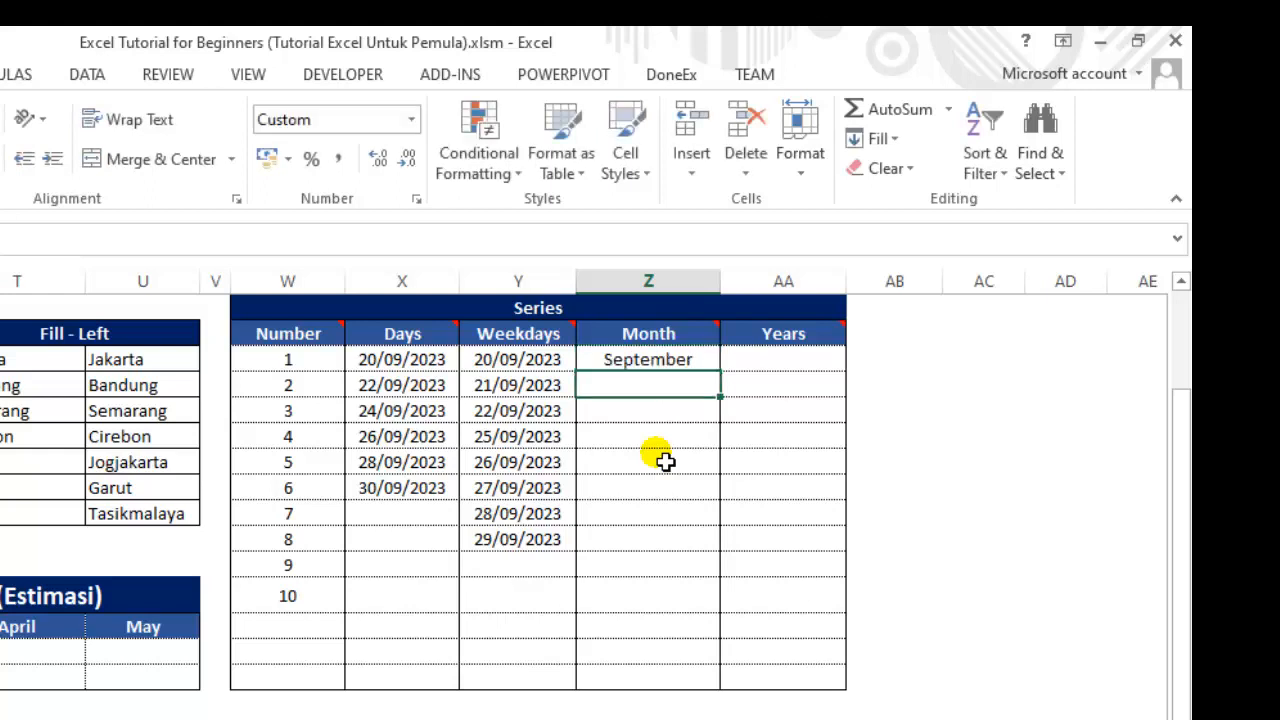
left_click(661, 368)
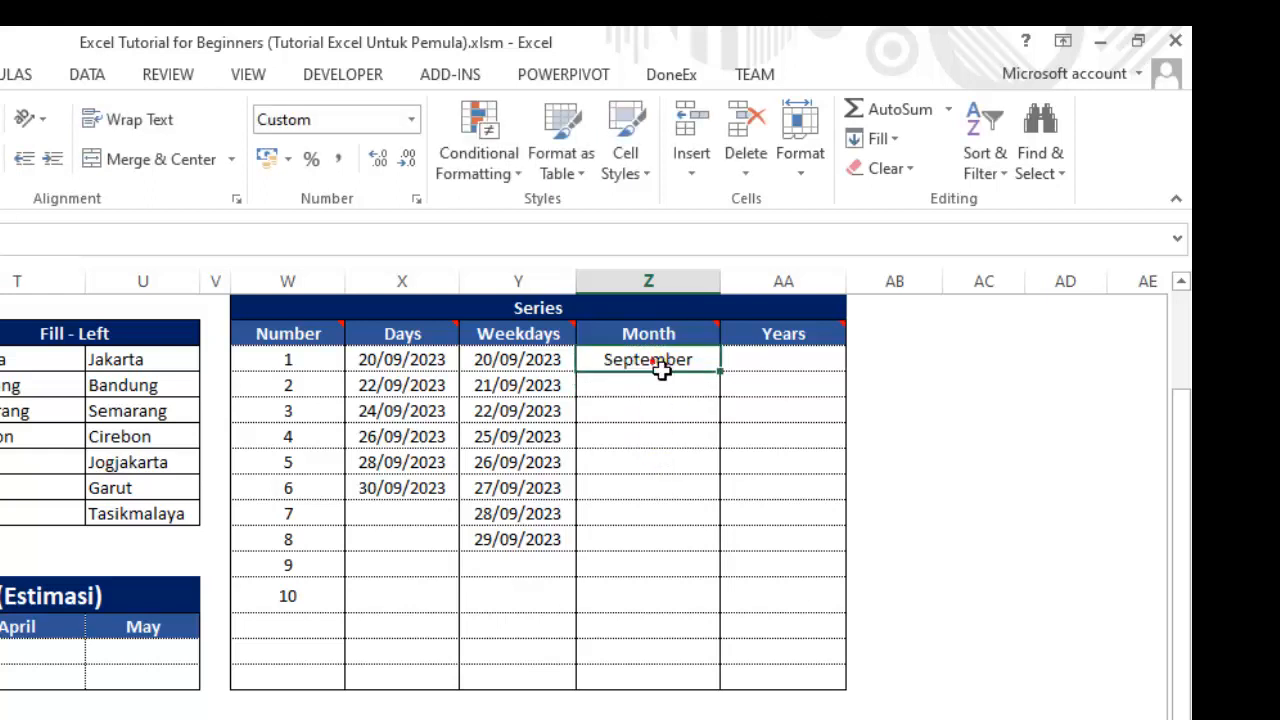
Step: Apply the Short Date number format to the first cell of the Month column and reselect that cell
left_click(410, 119)
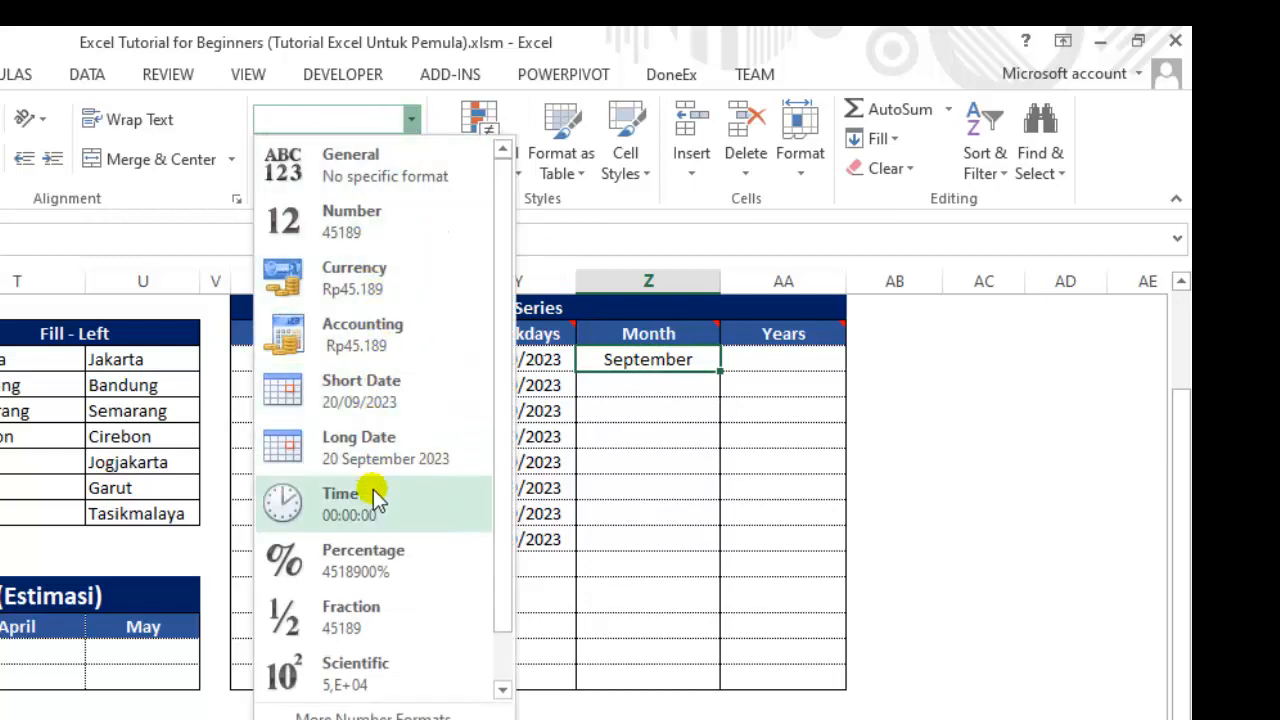
left_click(382, 405)
left_click(680, 470)
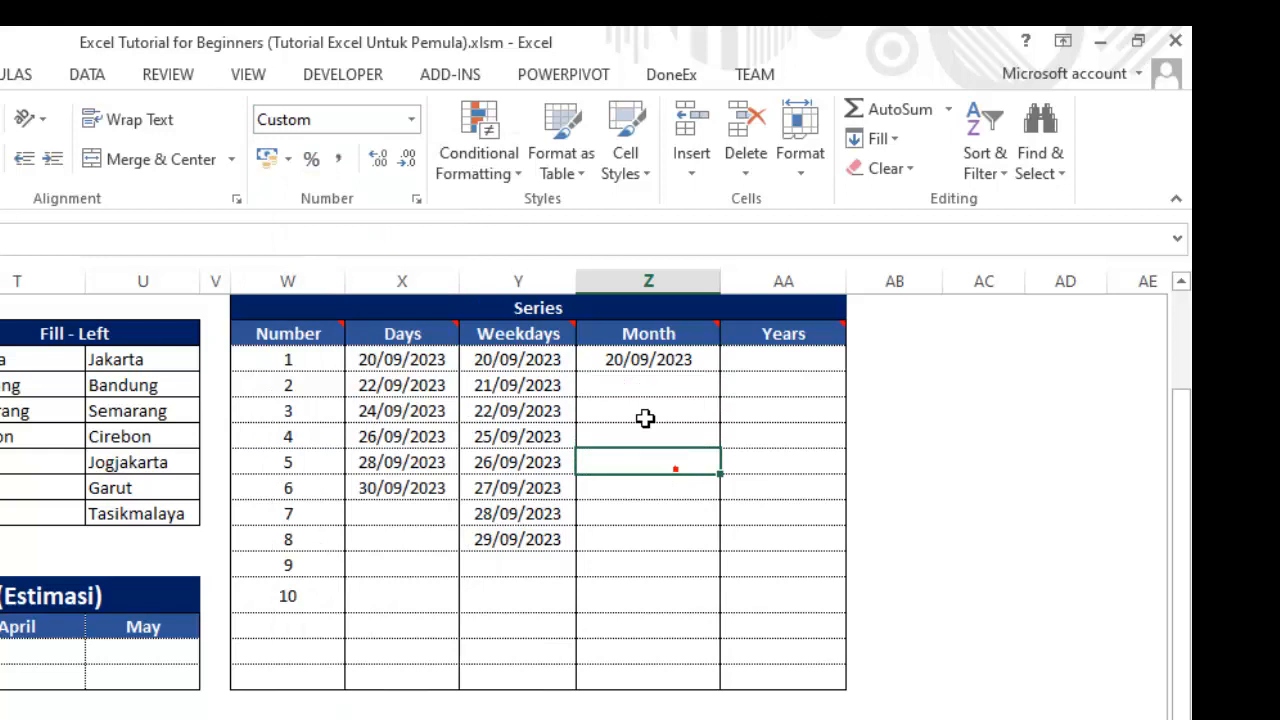
left_click(673, 369)
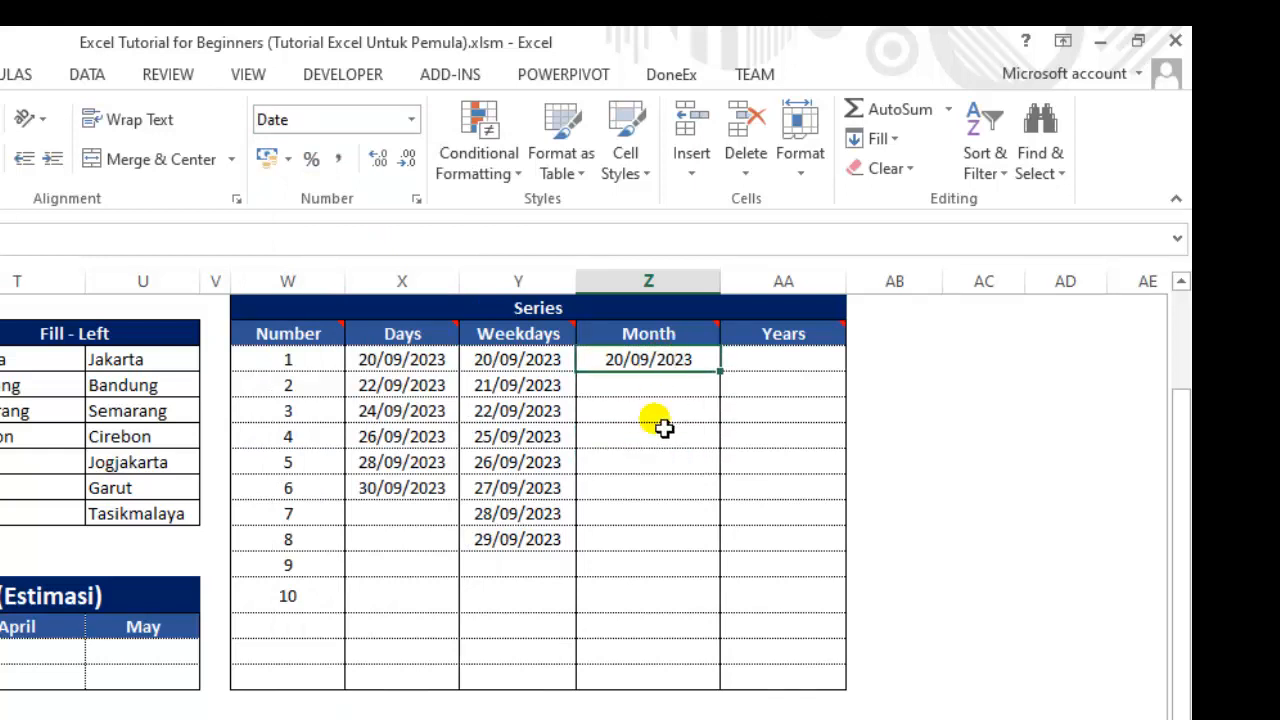
left_click(660, 431)
left_click(660, 371)
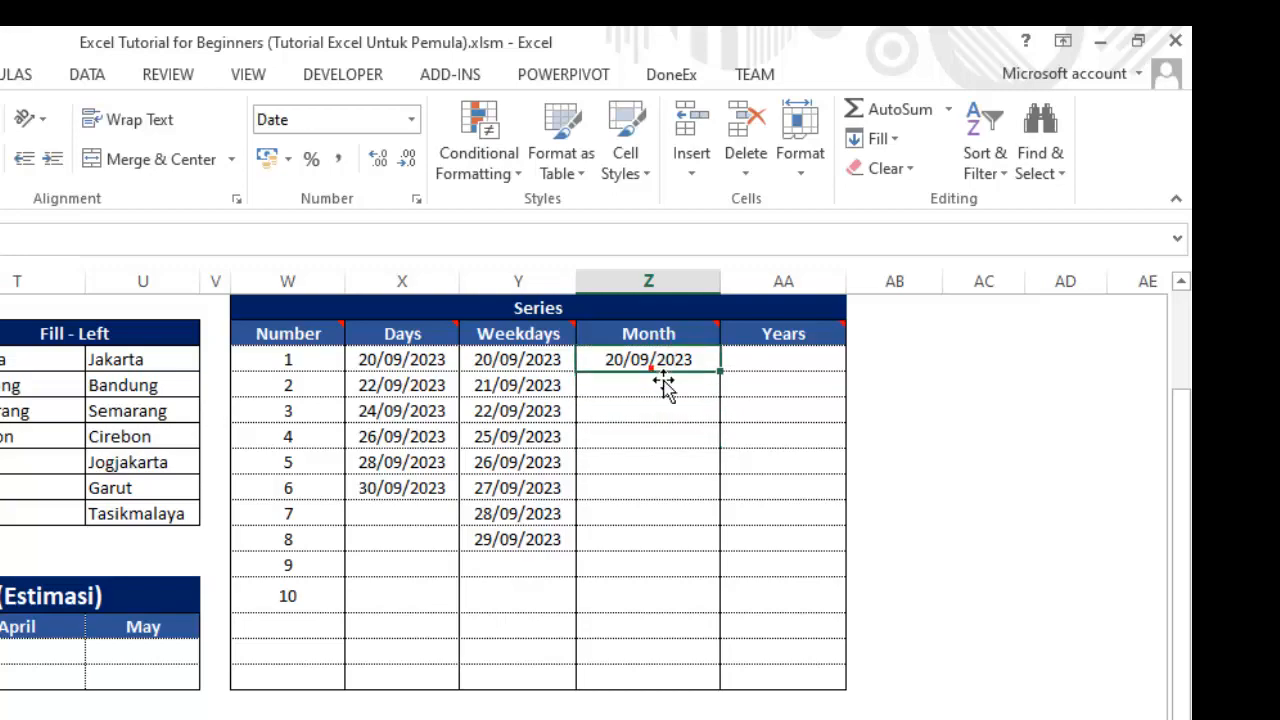
left_click(657, 365)
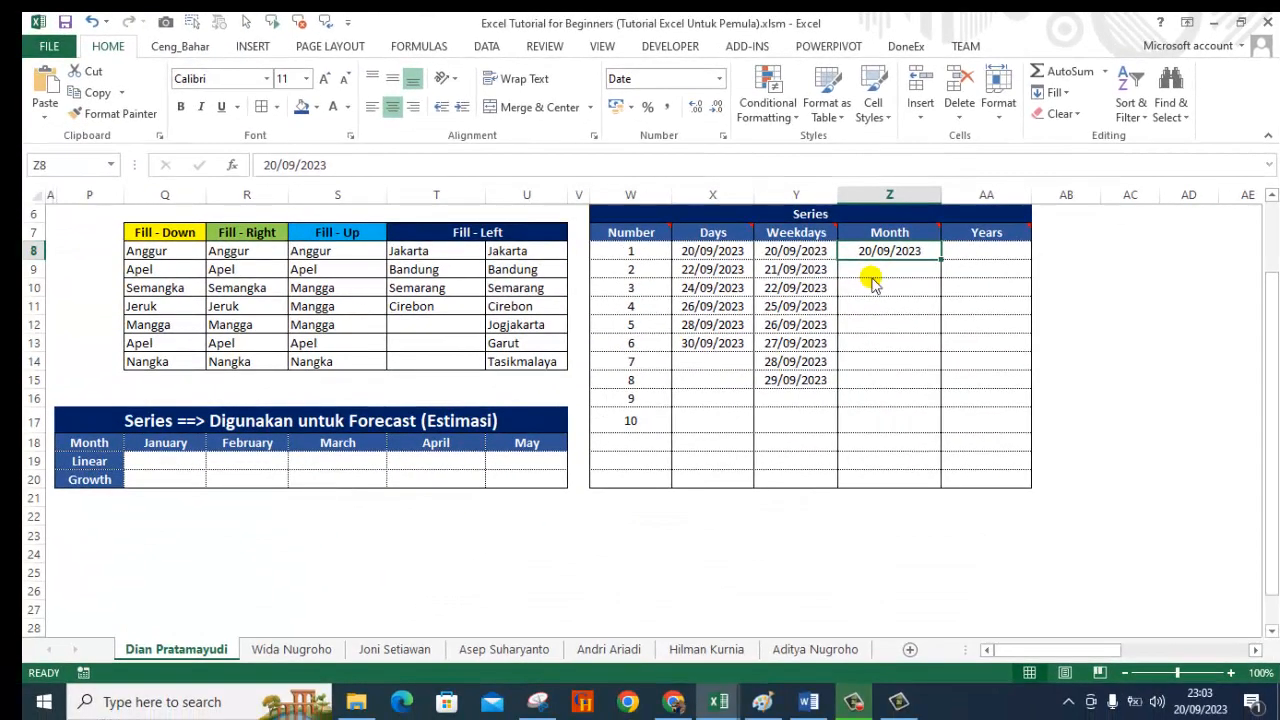
key("ctrl+1")
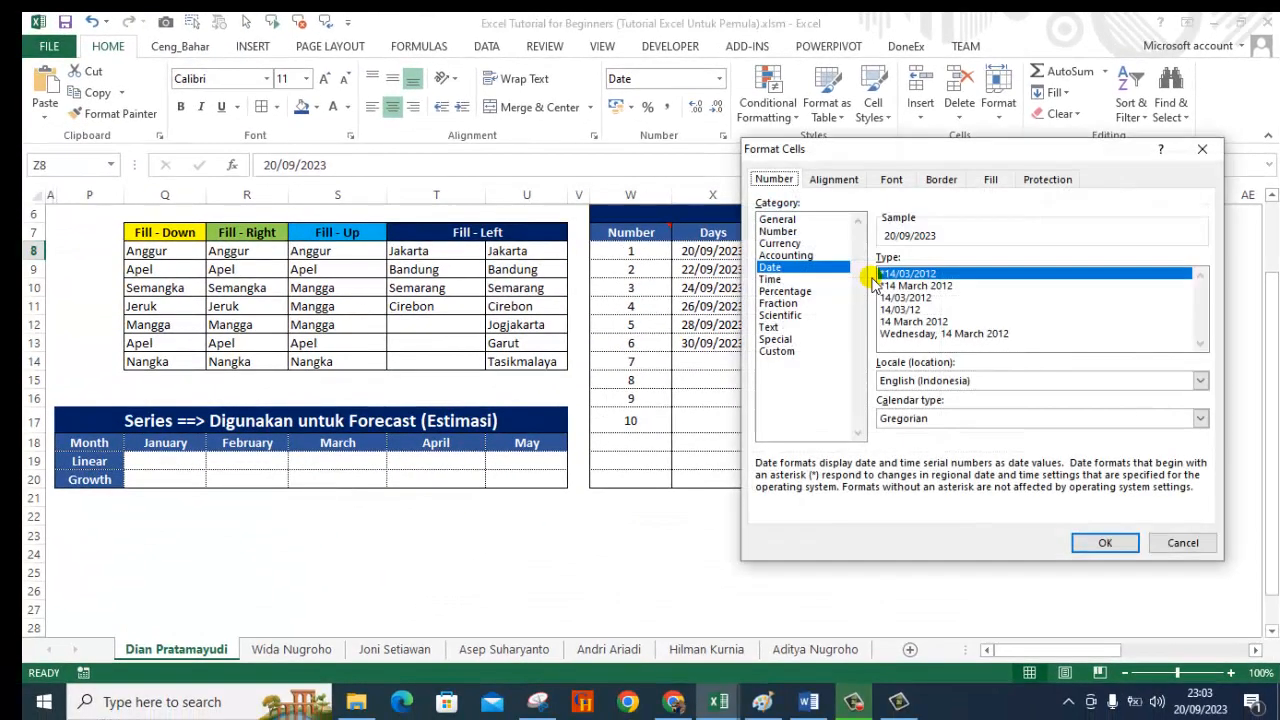
left_click(1180, 543)
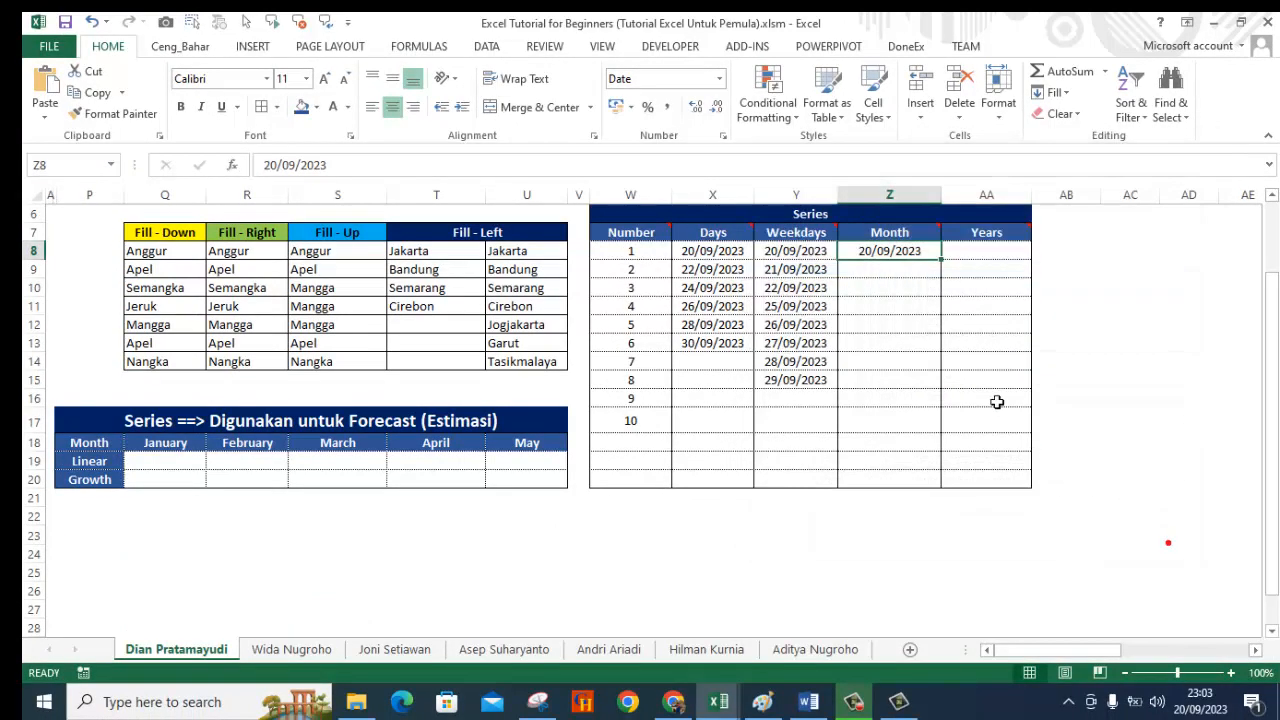
Step: Format the first cell of the Month column with the custom number format mmmm
right_click(904, 258)
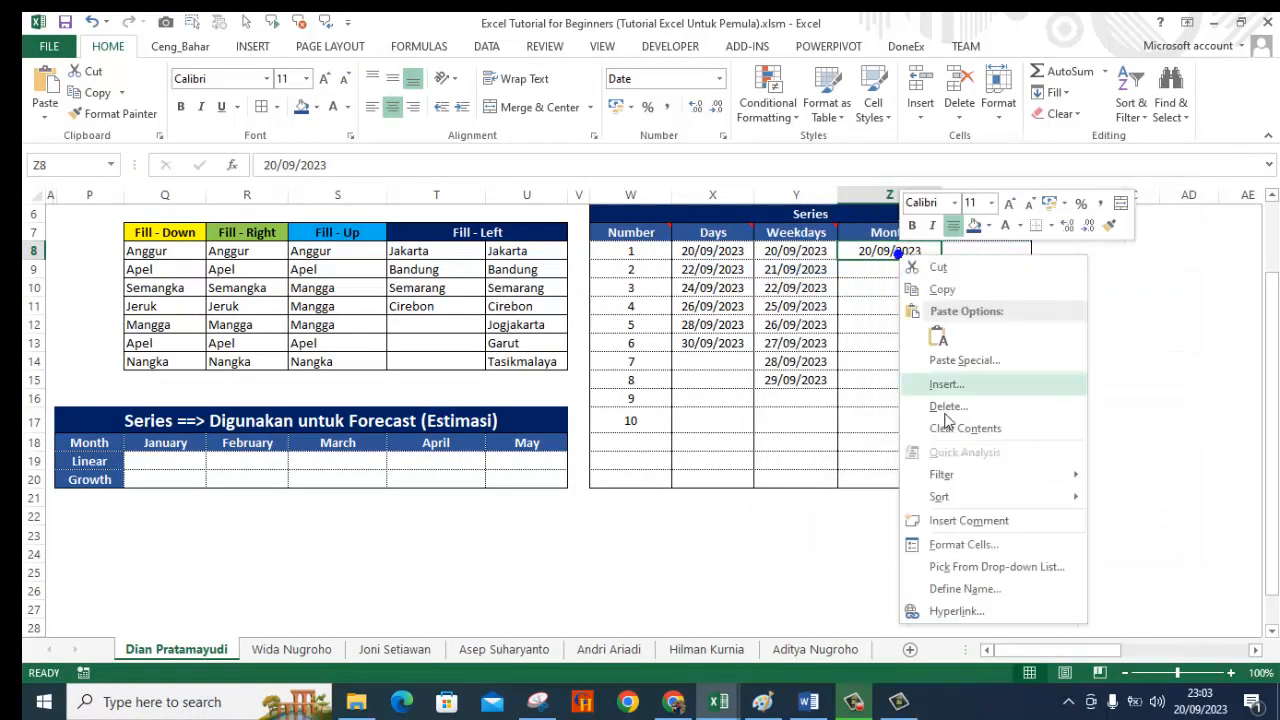
left_click(968, 545)
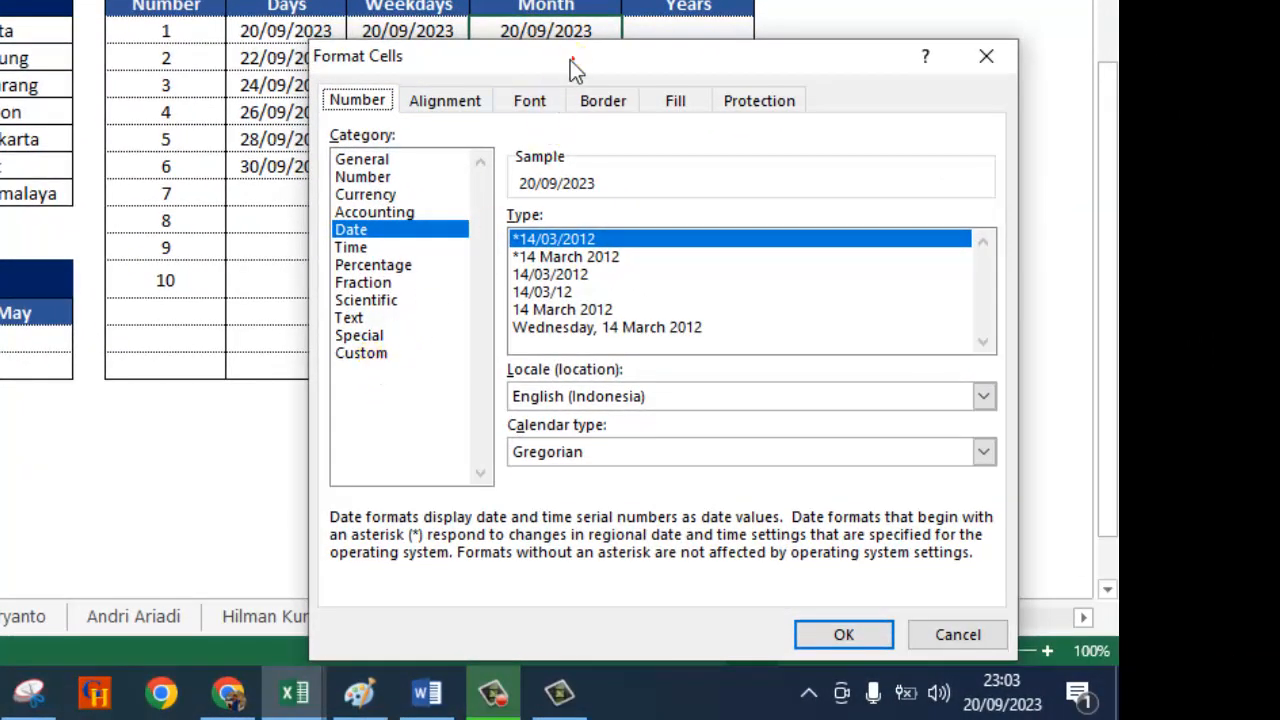
left_click_drag(570, 60, 182, 71)
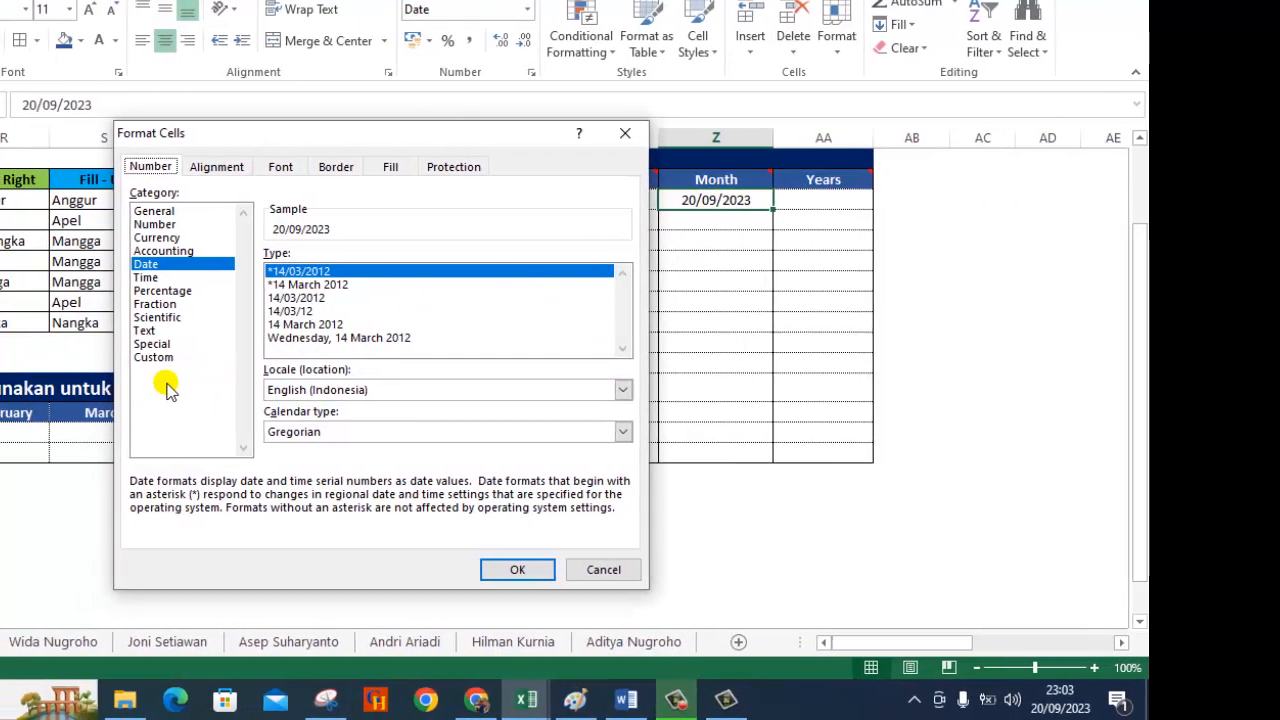
left_click(220, 358)
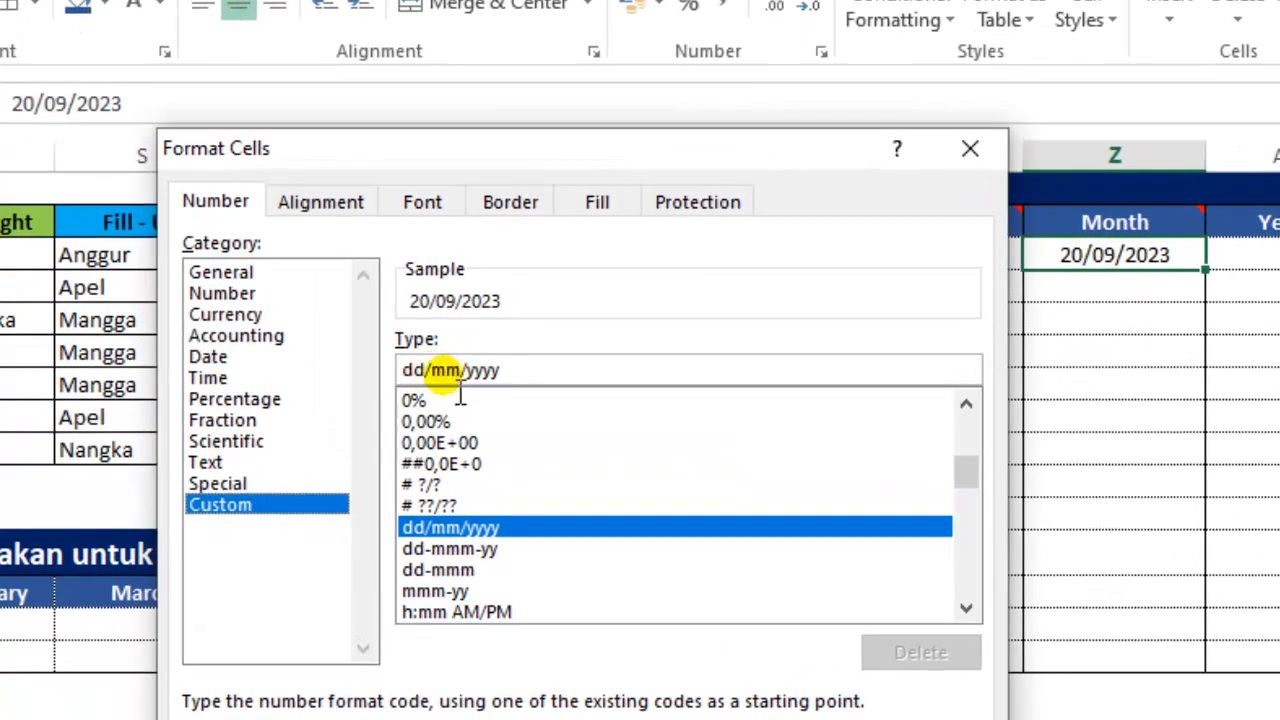
left_click(502, 392)
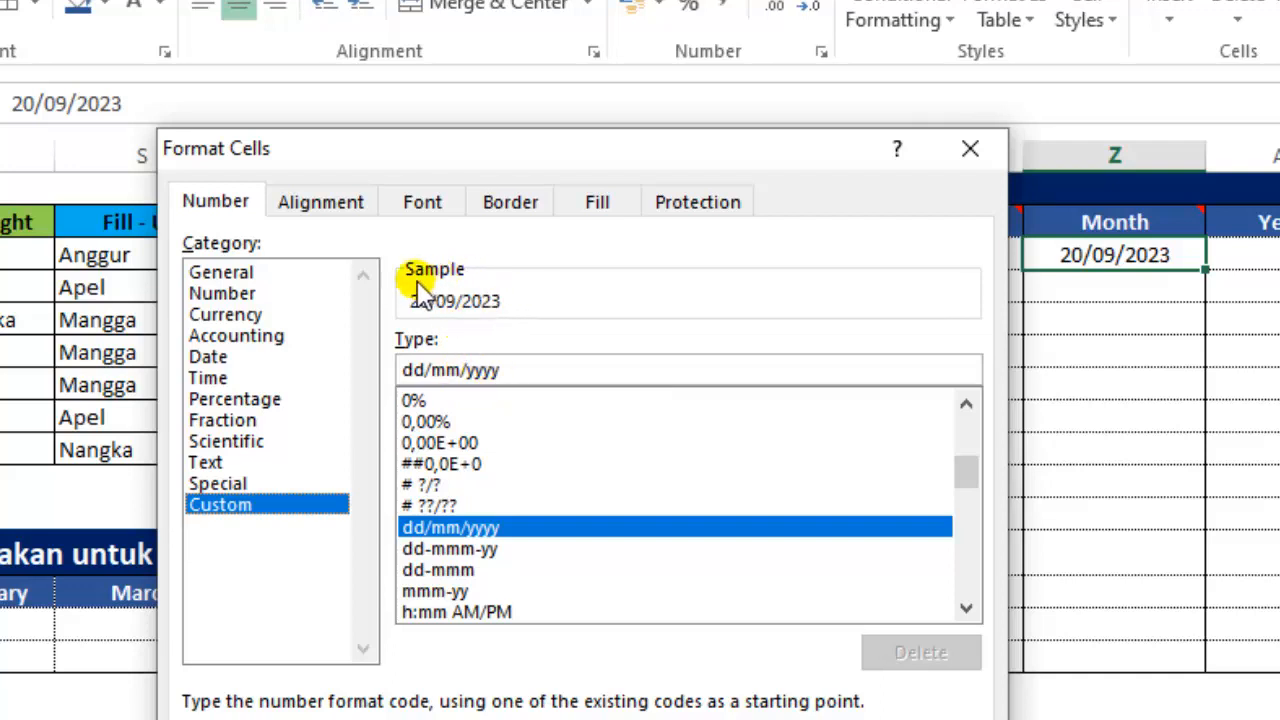
double_click(506, 370)
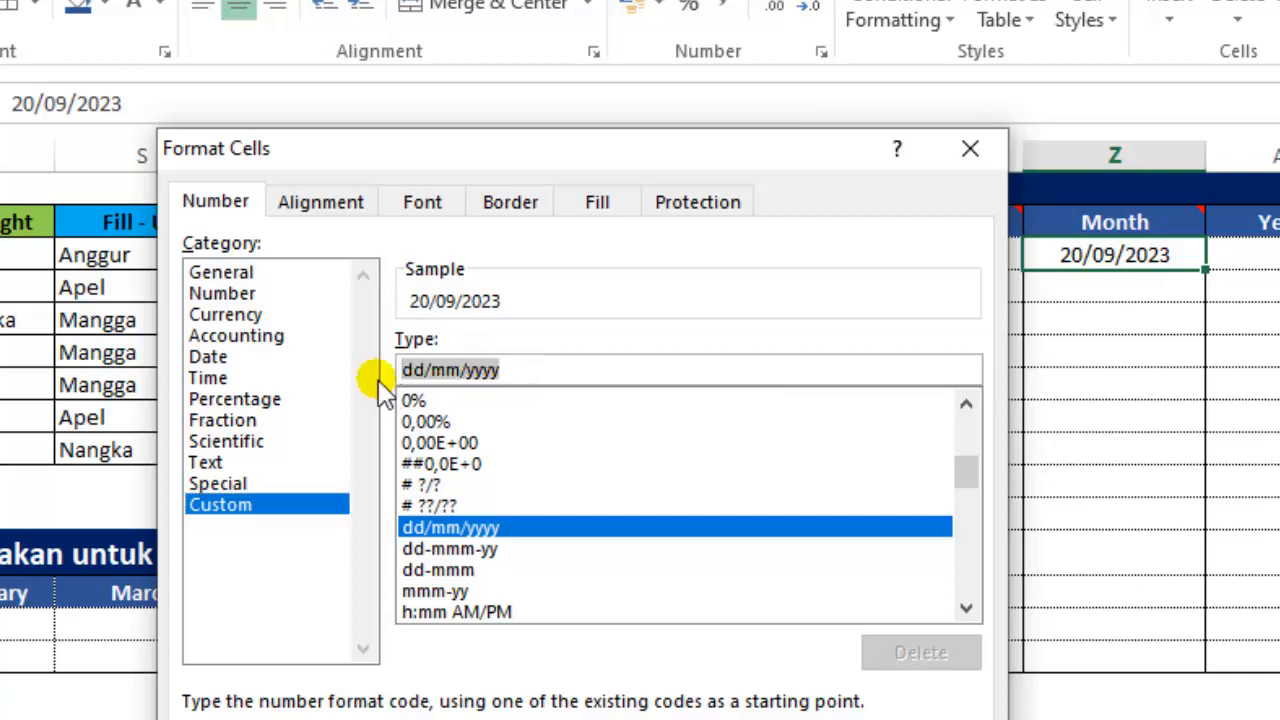
type("mm")
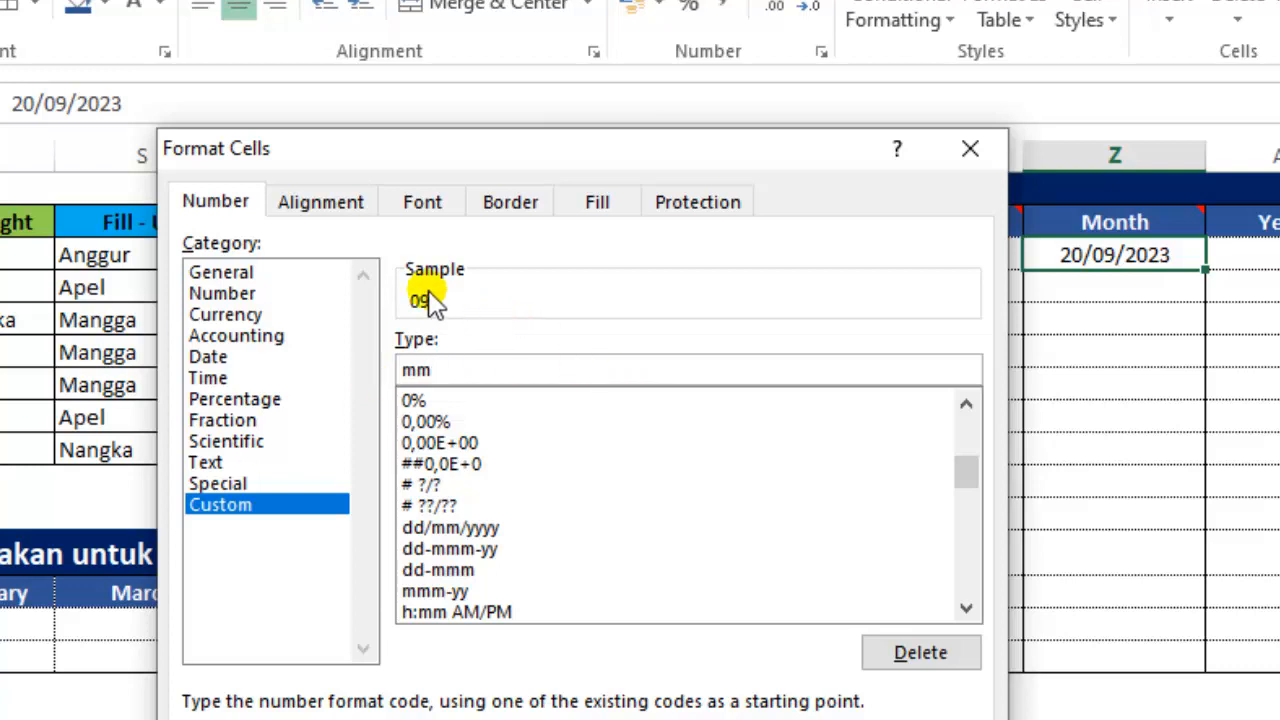
type("m")
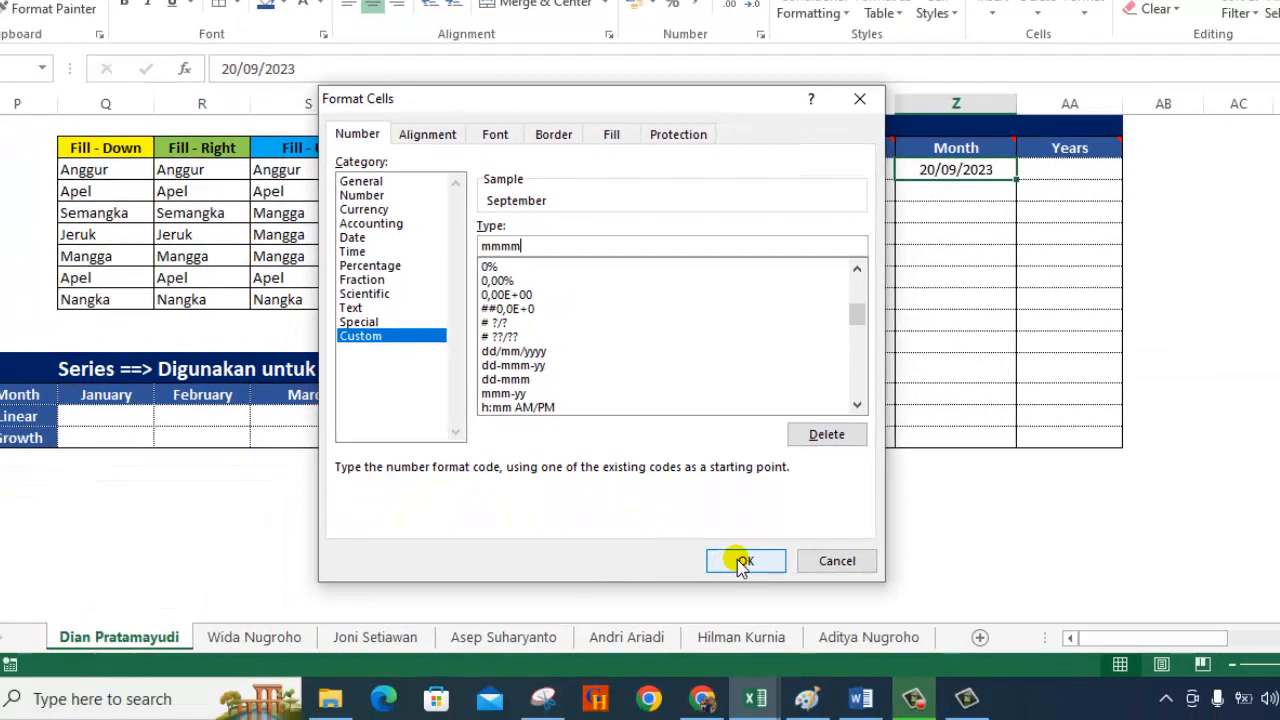
left_click(743, 557)
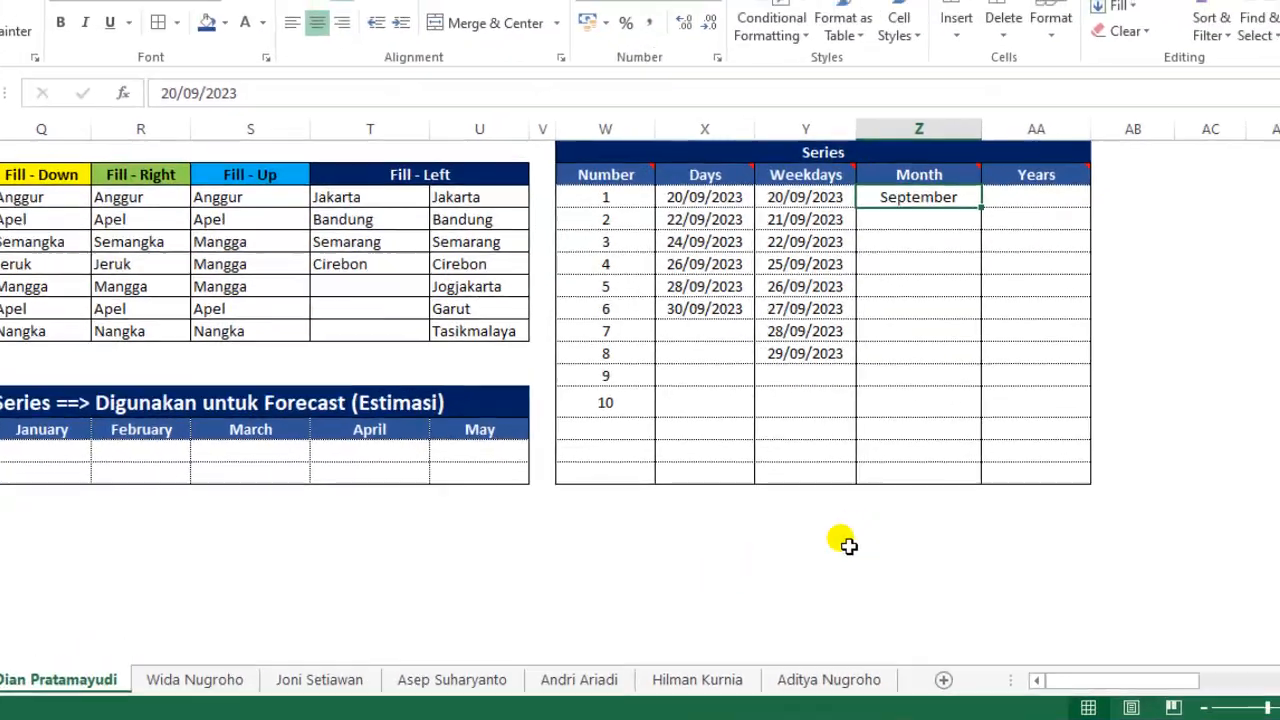
Step: Fill the Month column from its first cell with a Date series by Month in Columns, using step value 1 and stop value 30-3-24
left_click(956, 320)
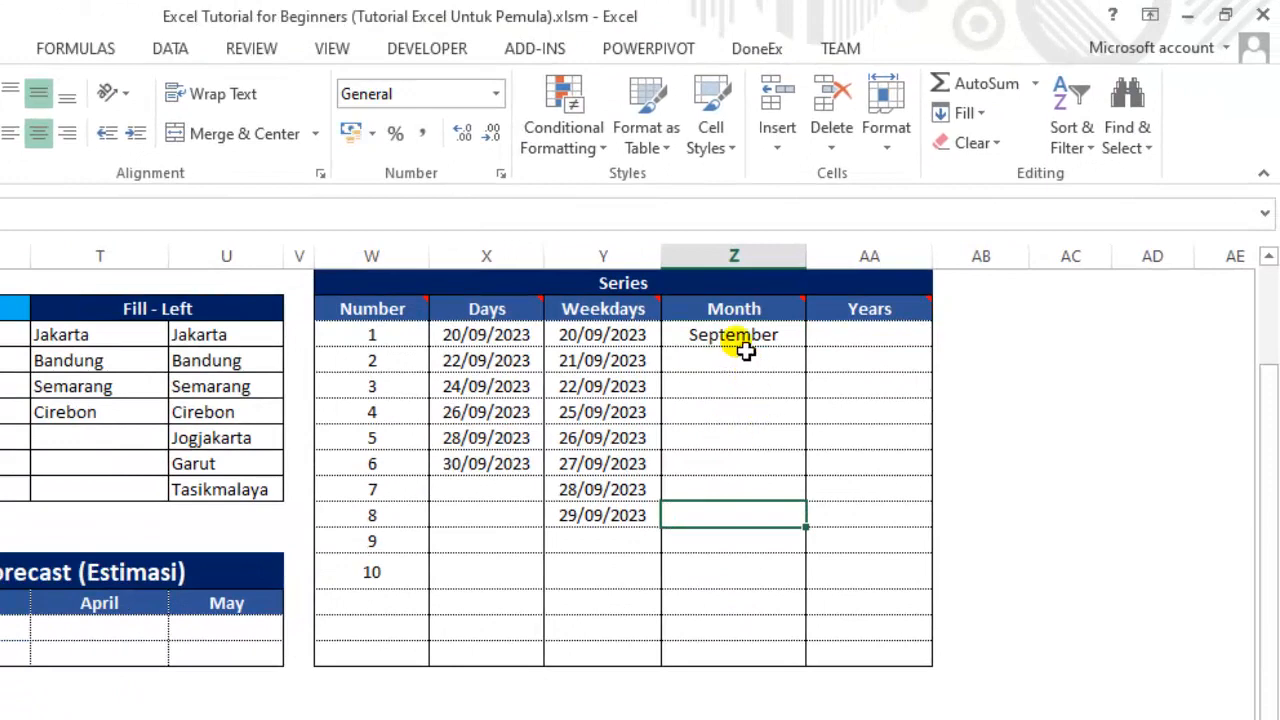
left_click(746, 344)
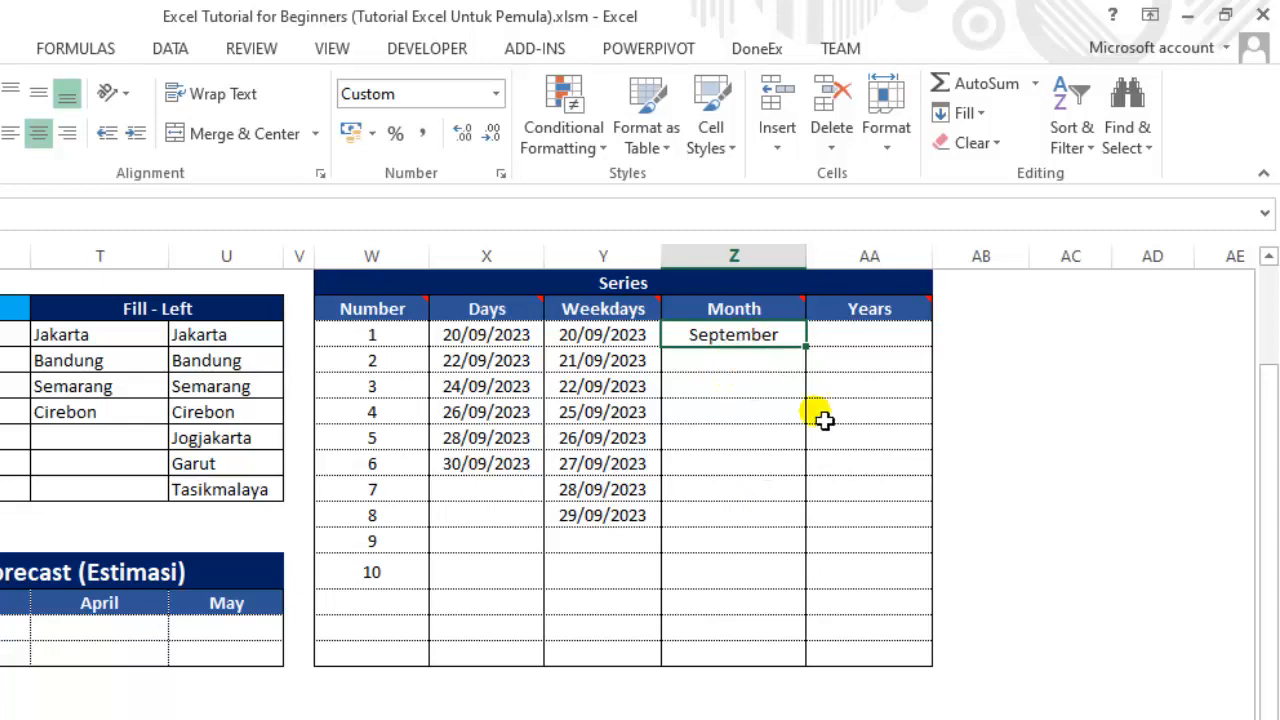
left_click(978, 113)
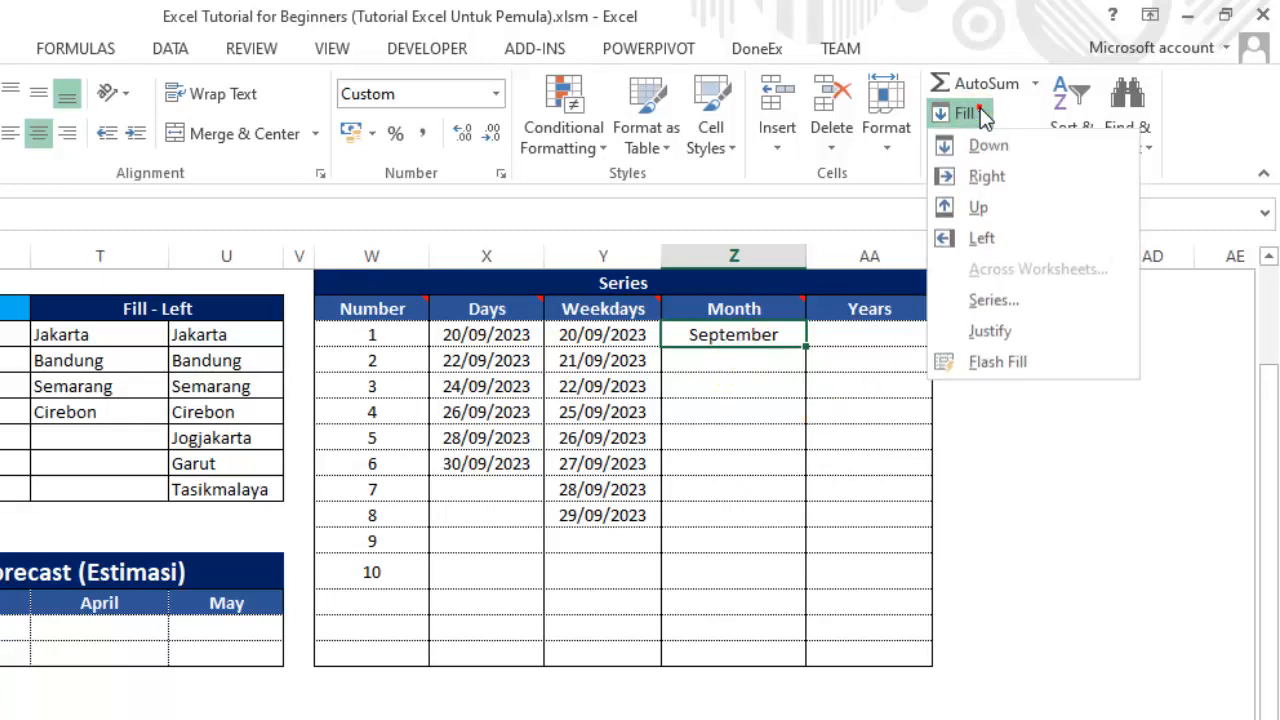
left_click(1008, 300)
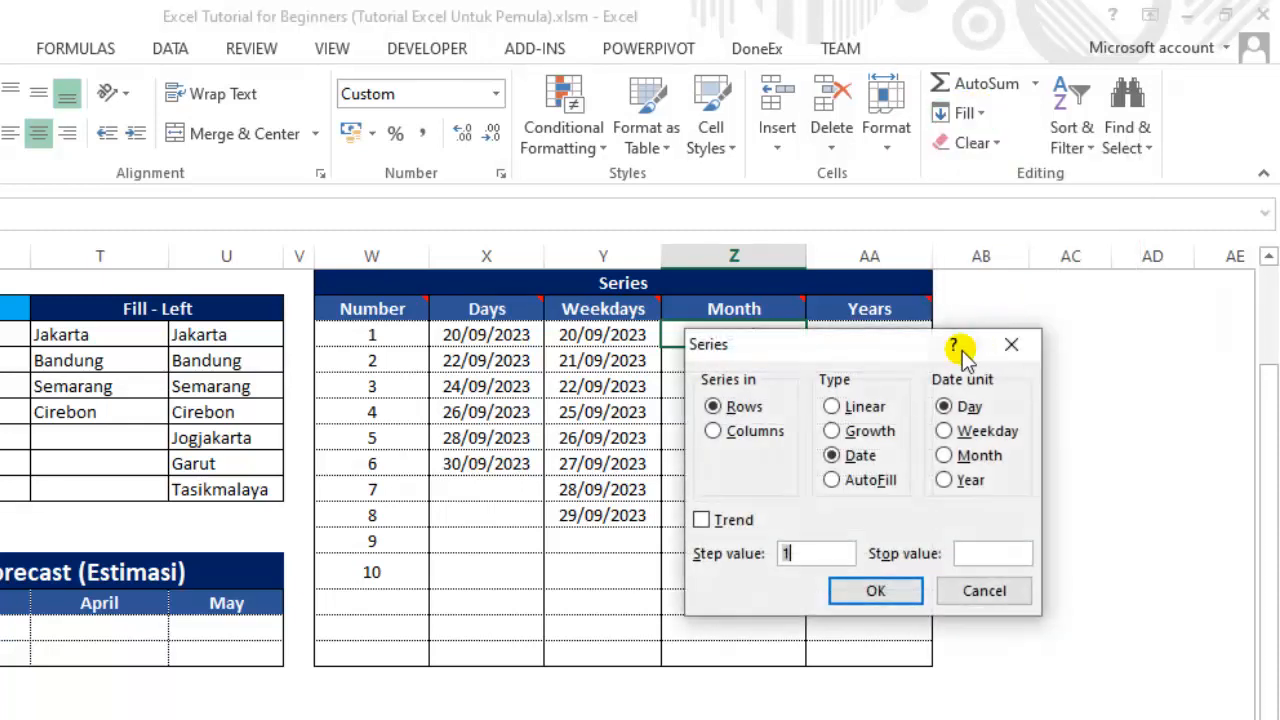
left_click_drag(863, 347, 1005, 365)
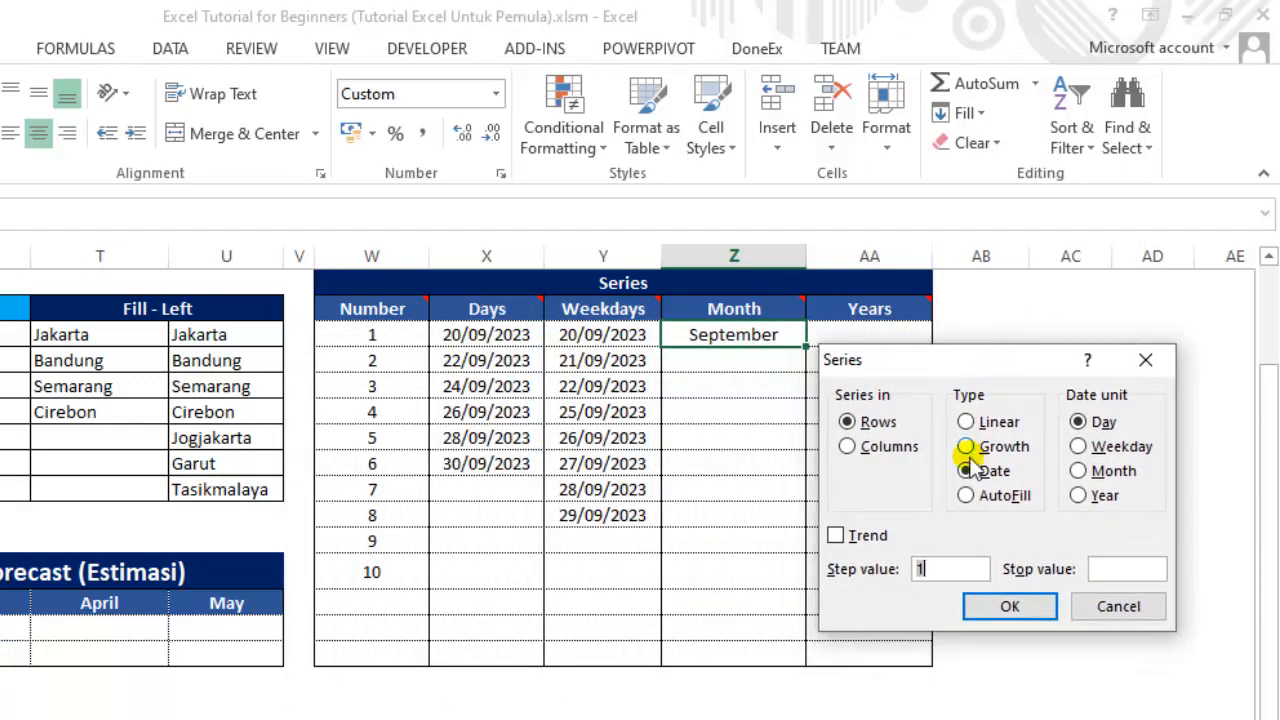
left_click(862, 452)
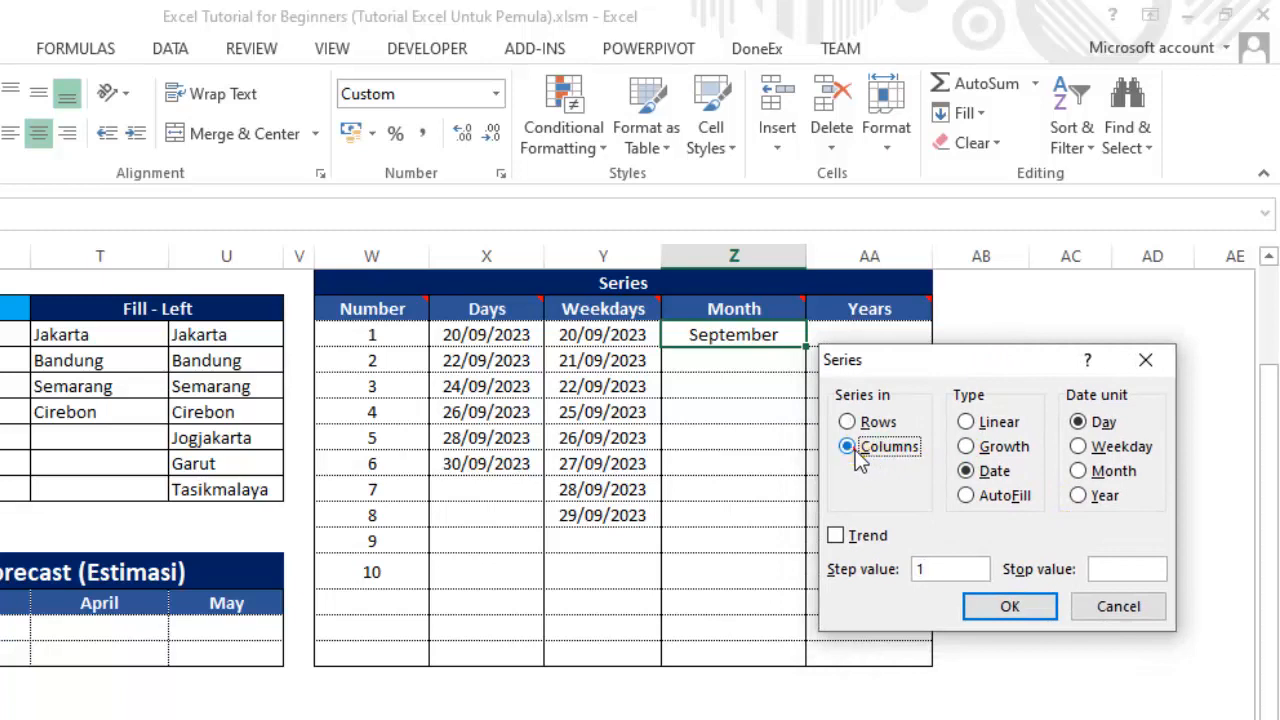
left_click(1078, 471)
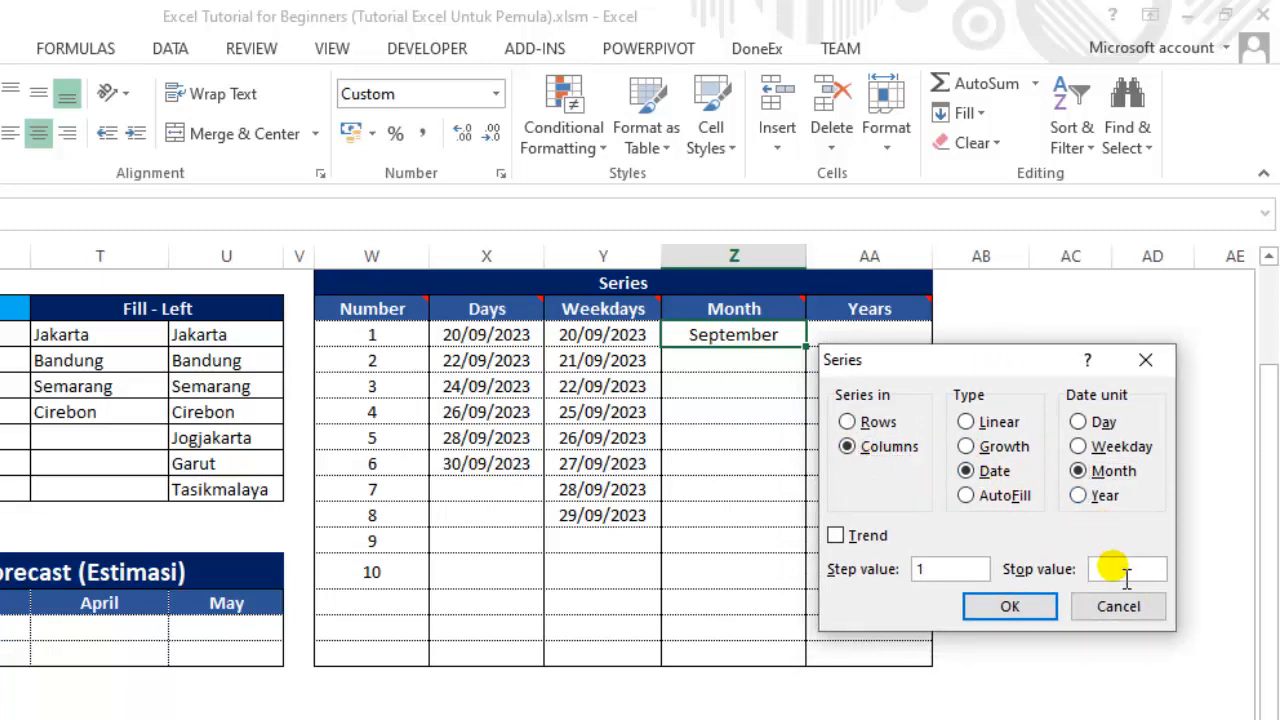
left_click(1158, 624)
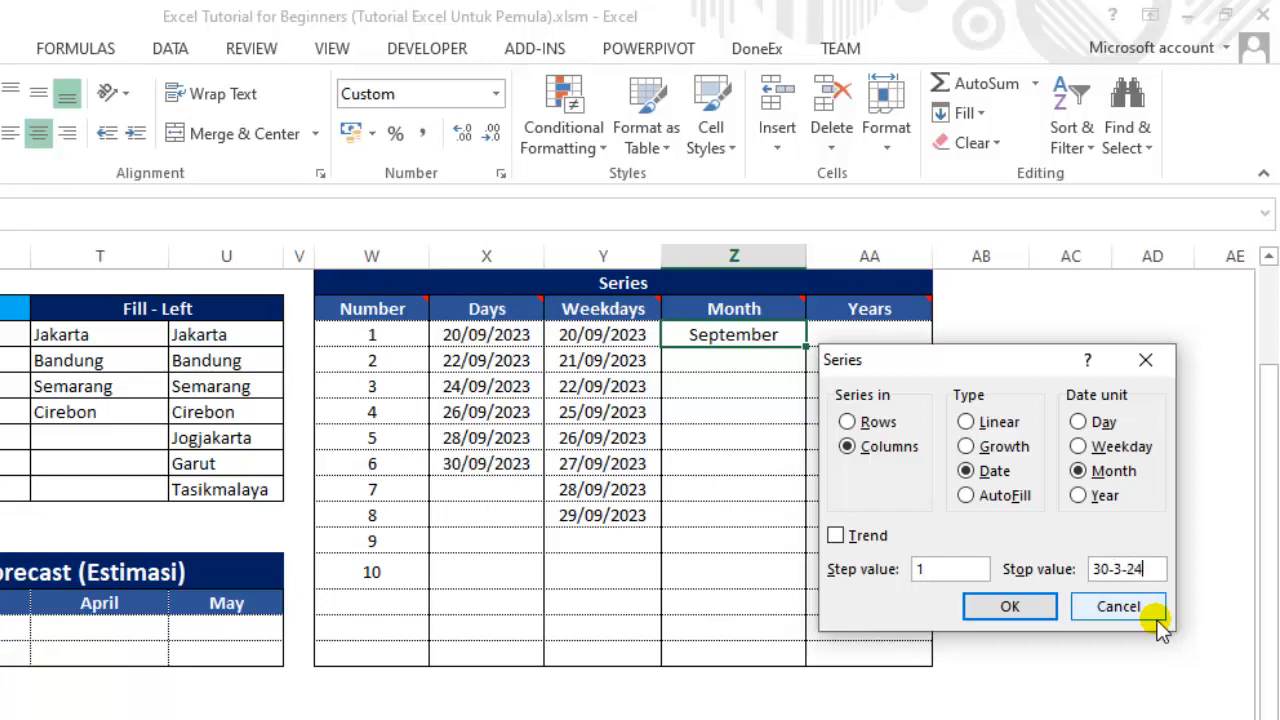
left_click(1010, 607)
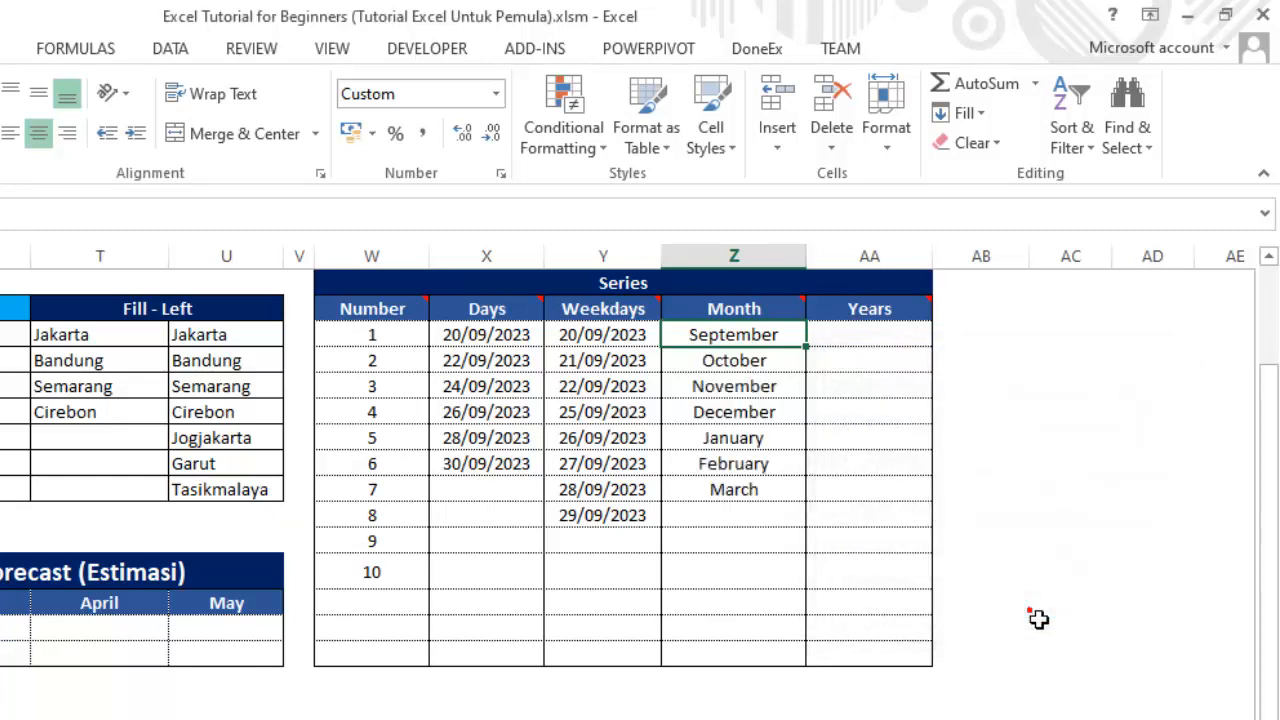
Step: Check the filled cells of the Month column from the first month to the last
left_click(760, 566)
left_click(760, 342)
left_click(742, 491)
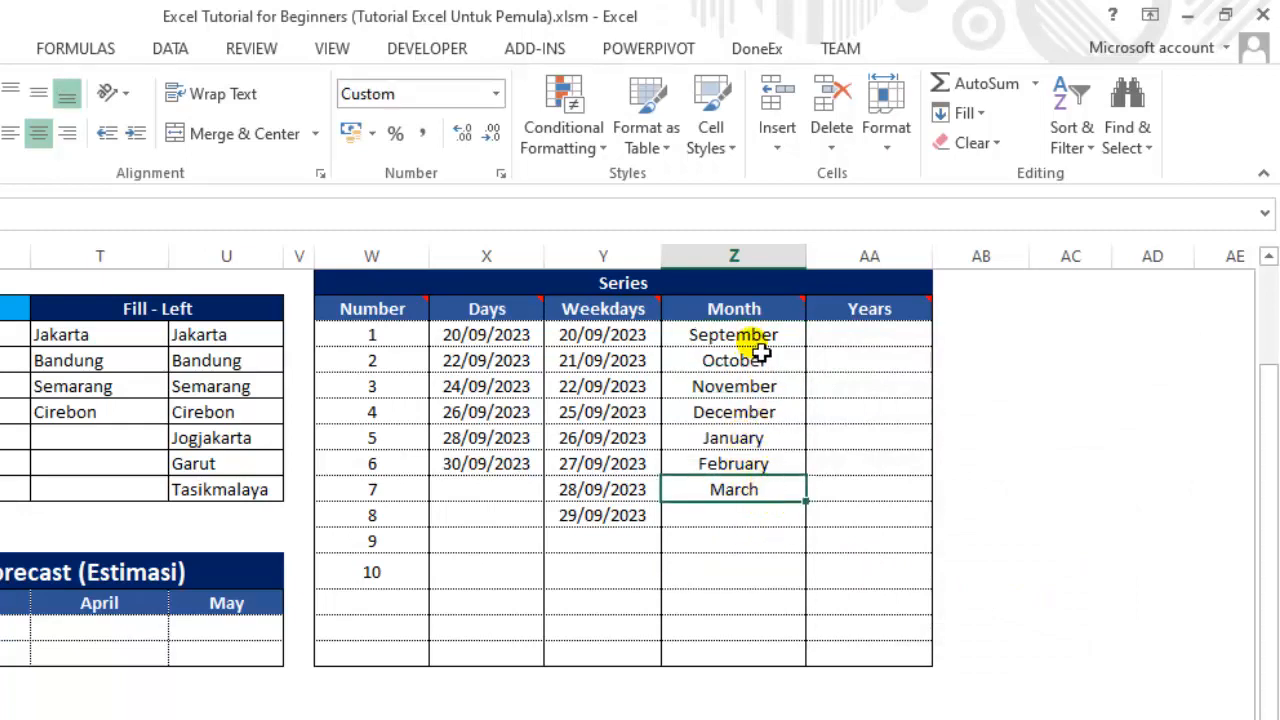
left_click(758, 420)
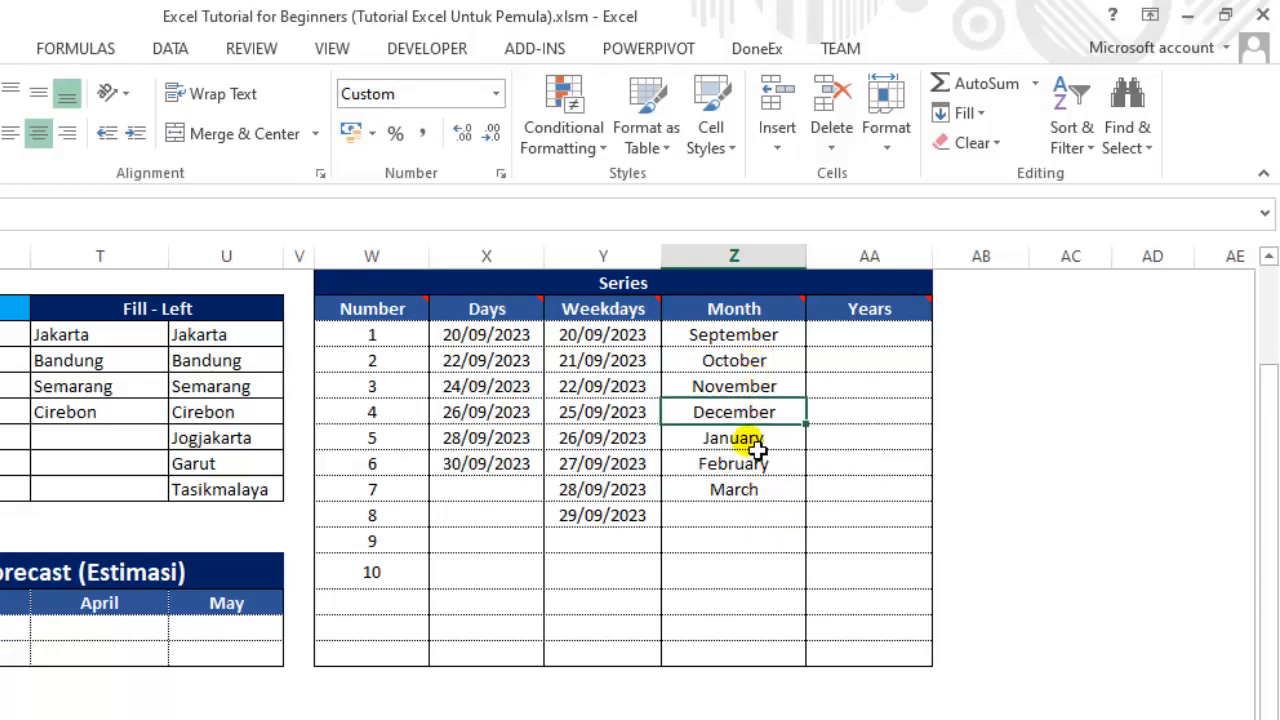
left_click(760, 467)
left_click(752, 502)
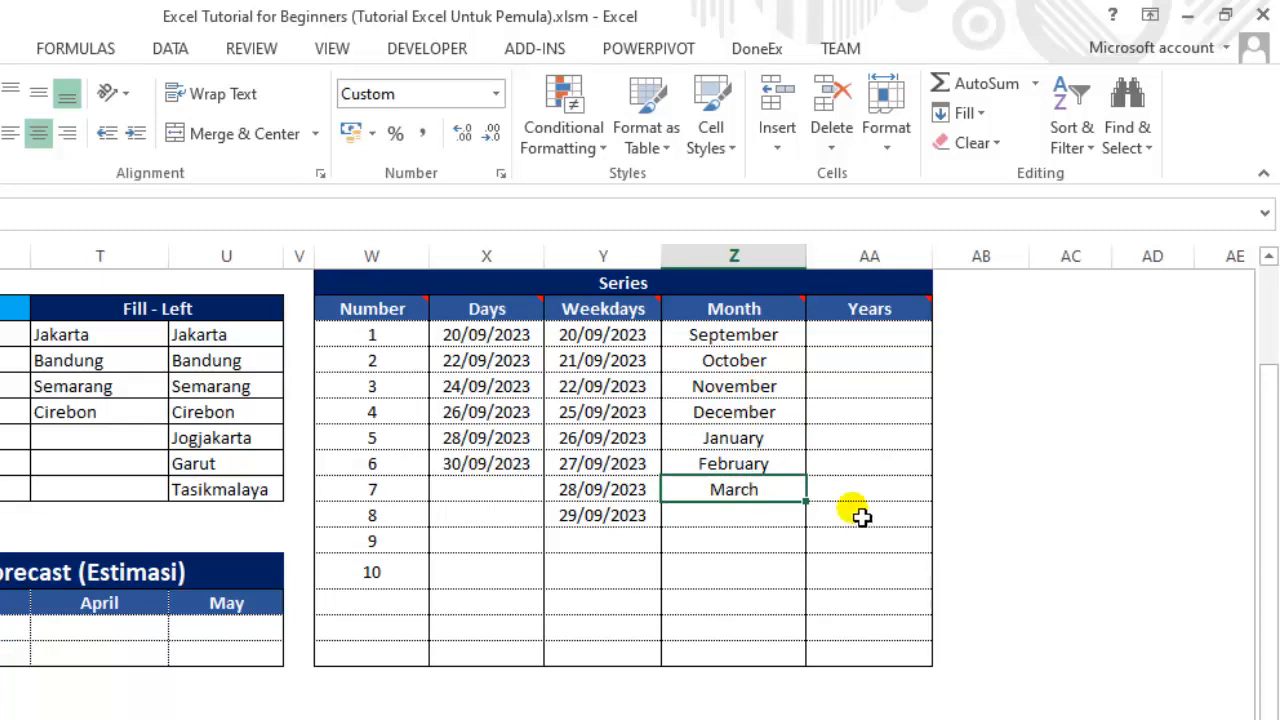
Step: Apply the Short Date number format to the first cell of the Years column and reselect that cell
left_click(862, 516)
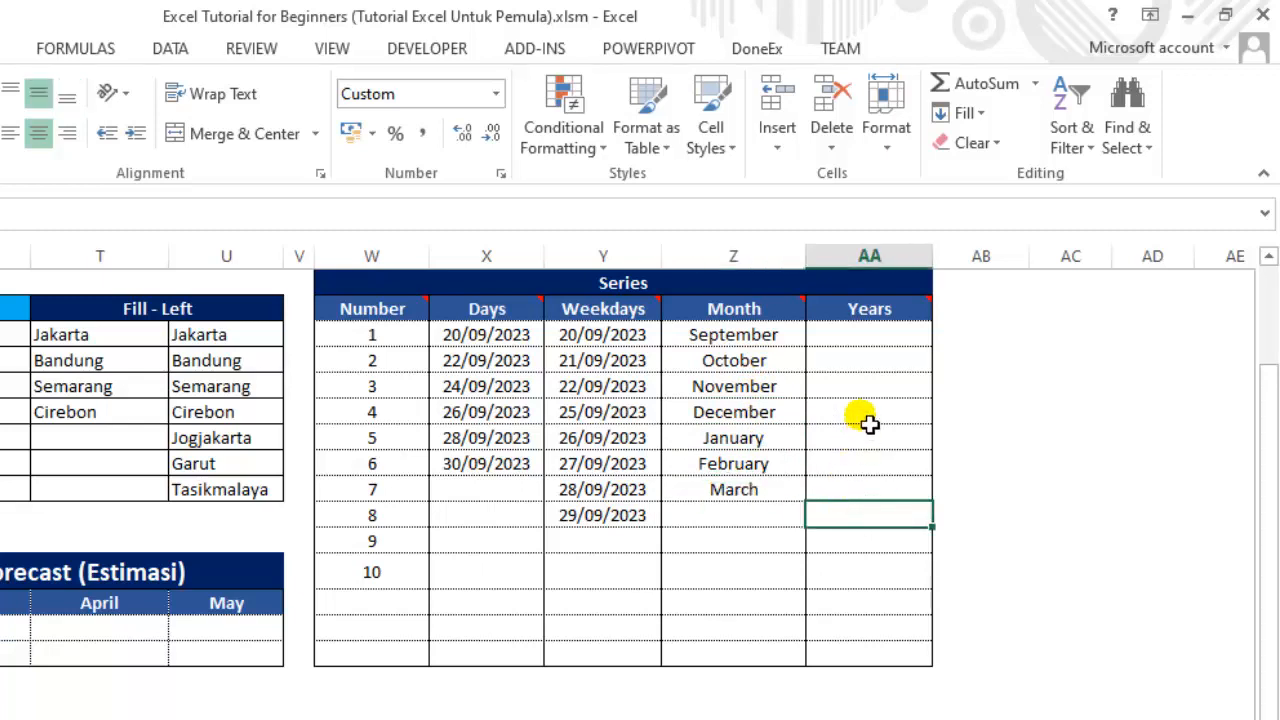
left_click(862, 337)
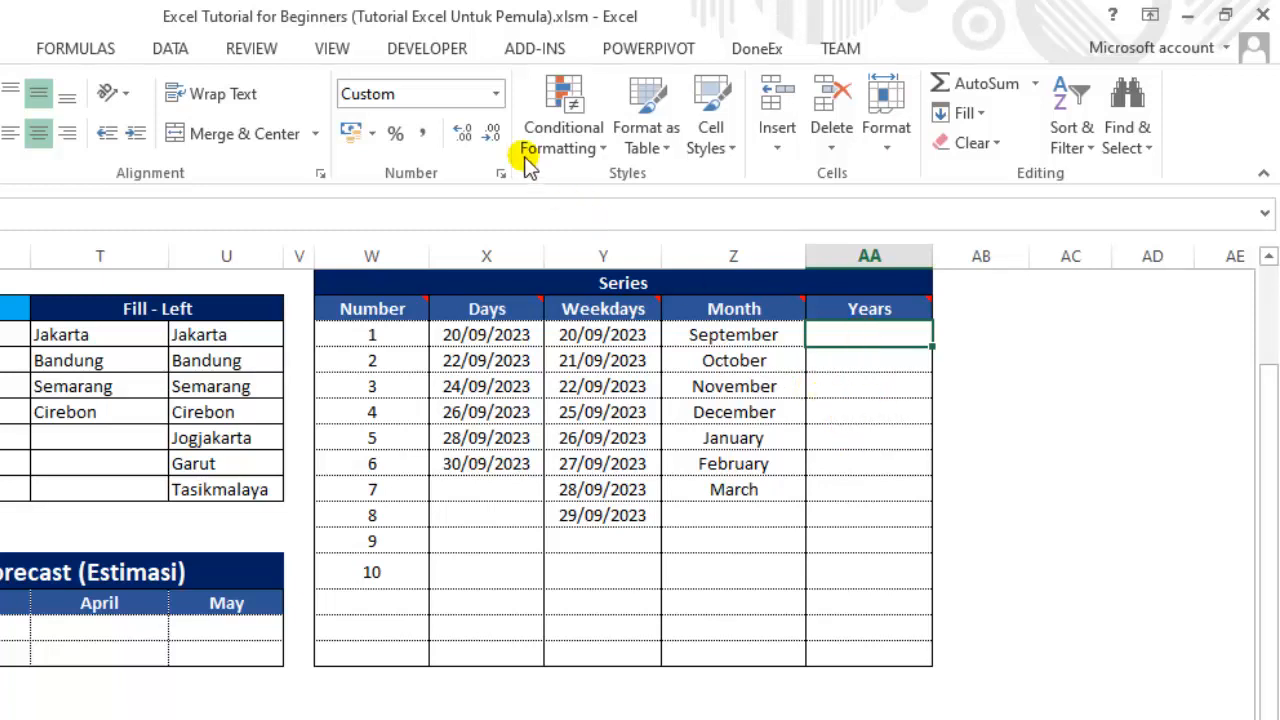
left_click(494, 93)
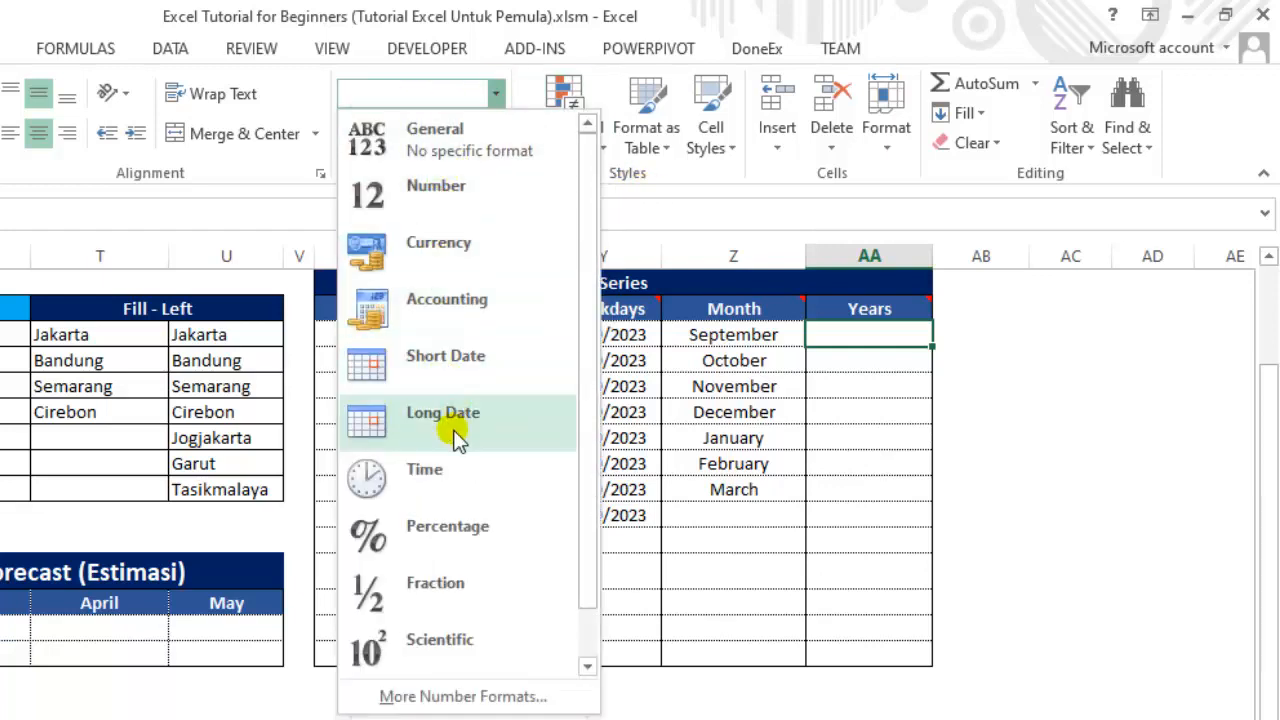
left_click(446, 366)
left_click(860, 416)
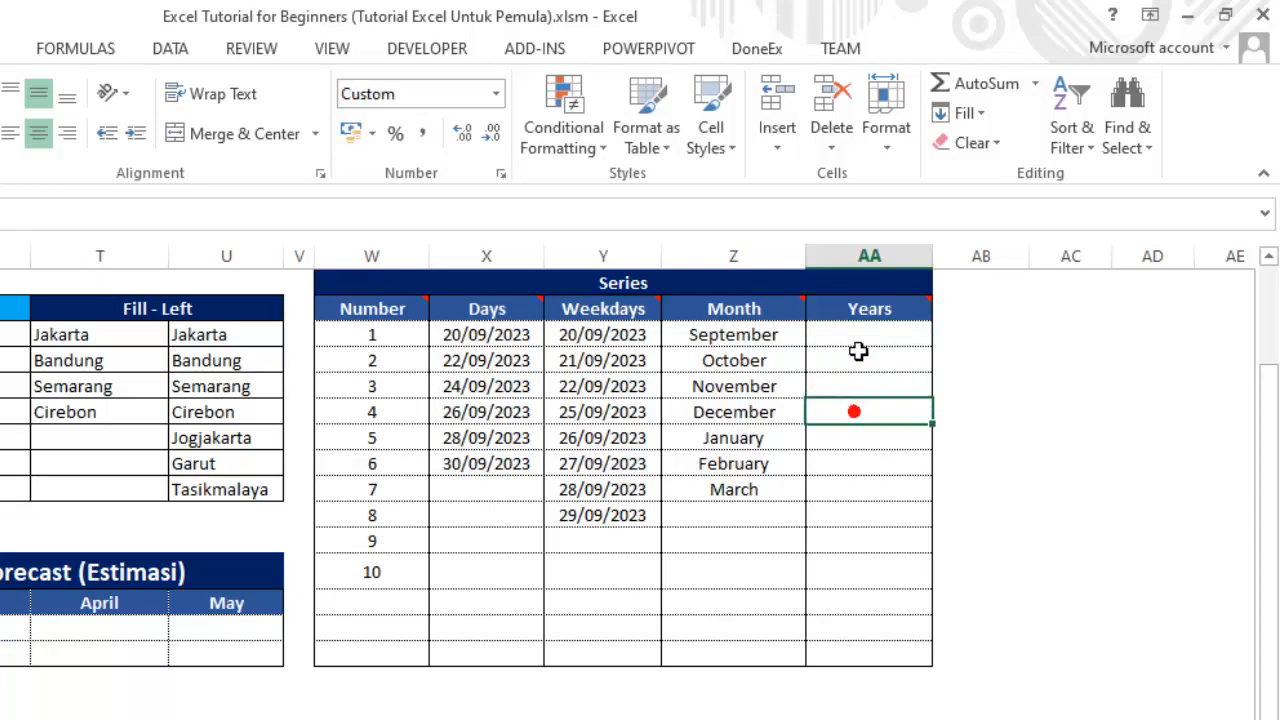
left_click(851, 337)
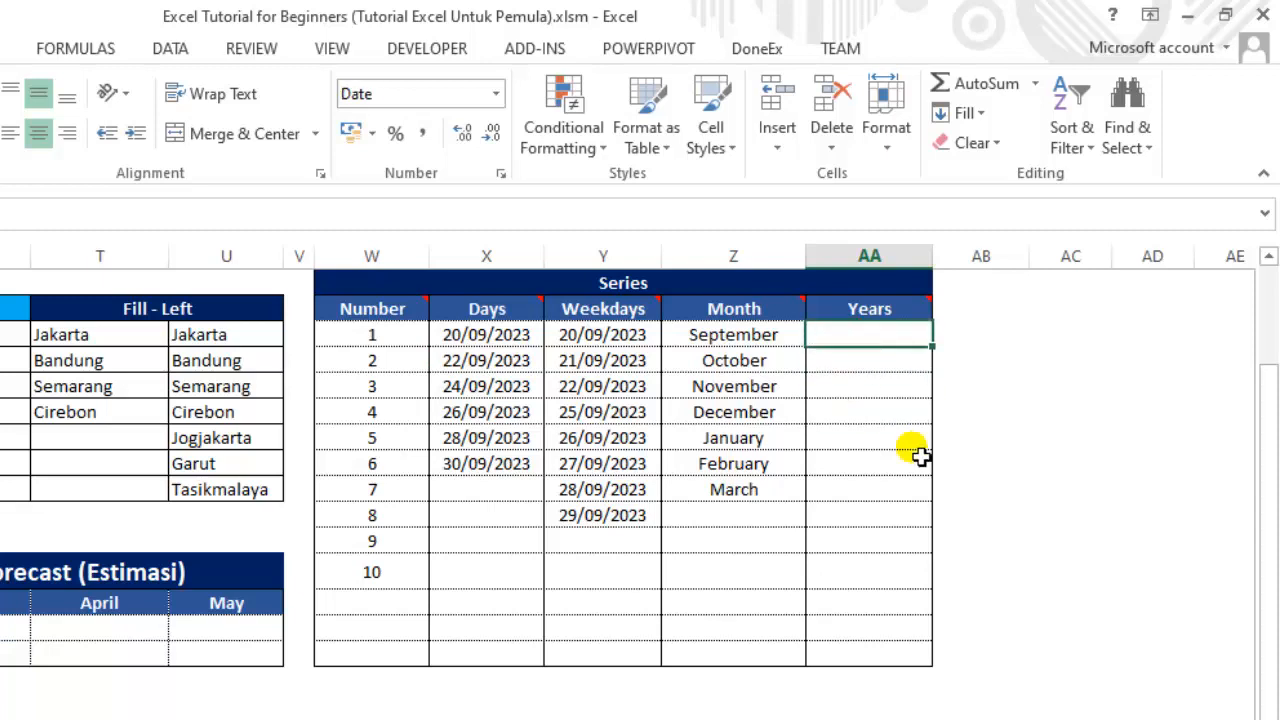
Step: Enter today's date, 20/09/2023, in the first cell of the Years column and reselect that cell
key("ctrl+semicolon")
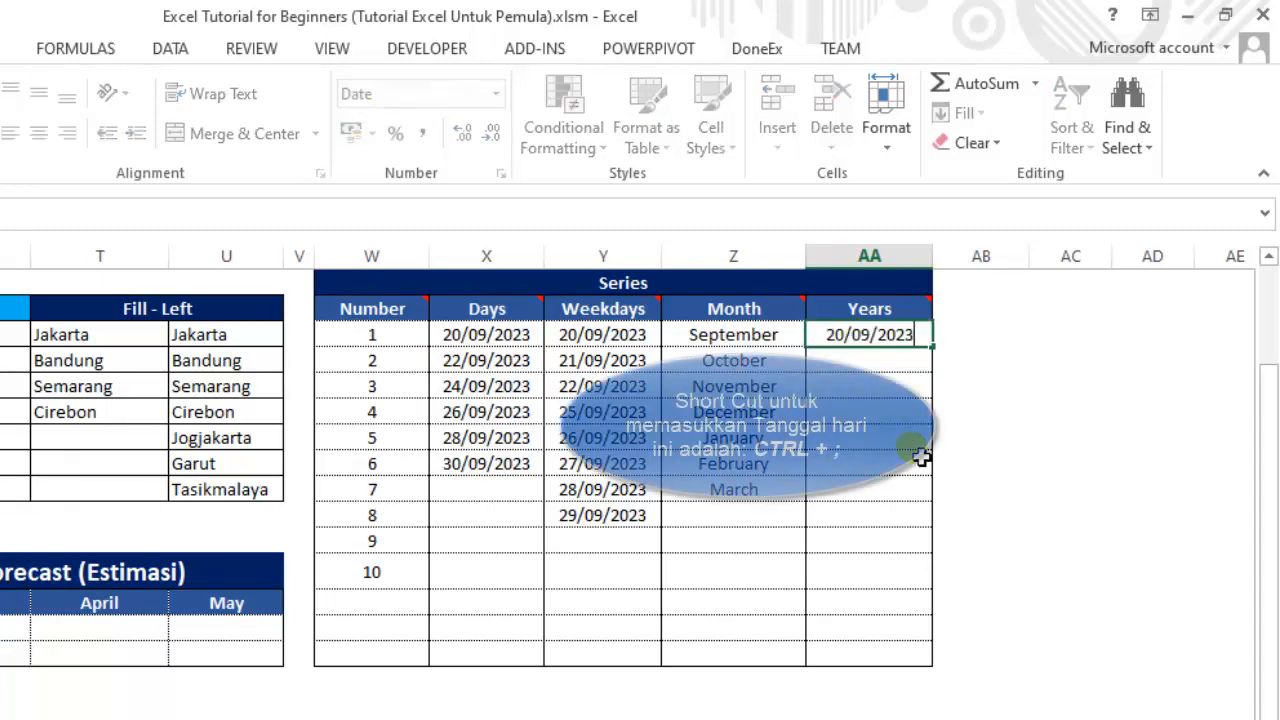
key("Return")
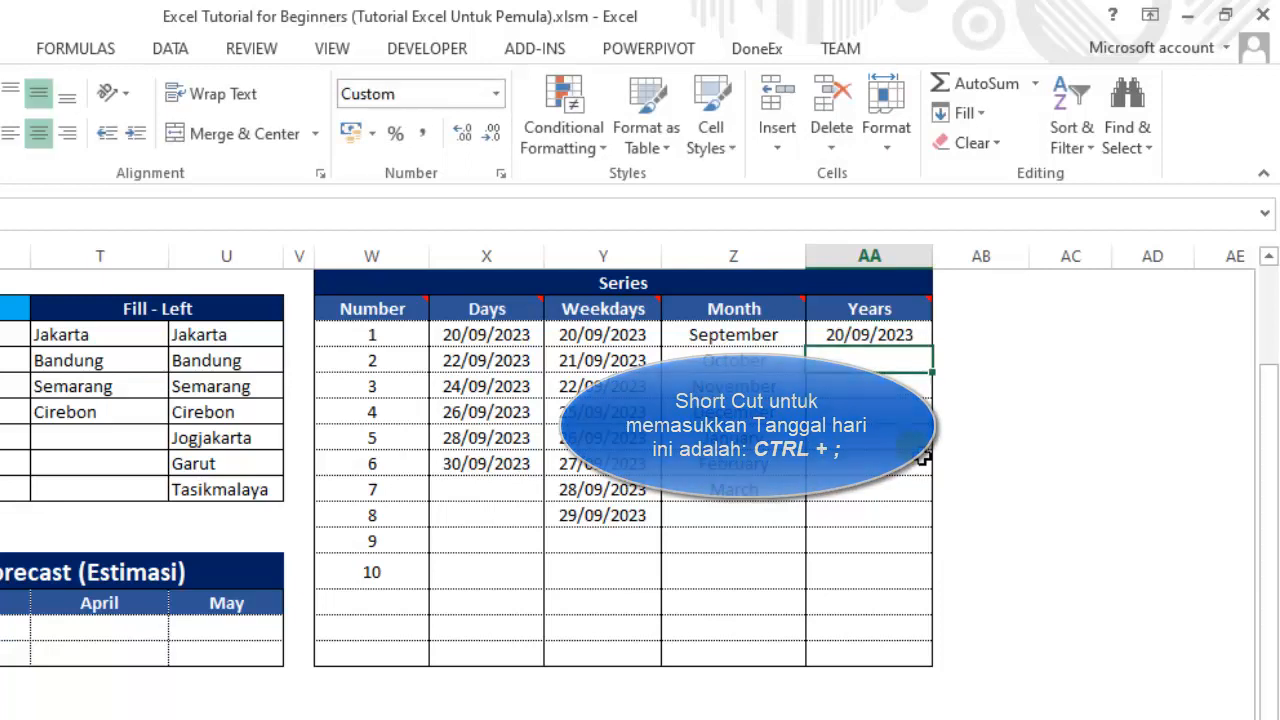
left_click(893, 341)
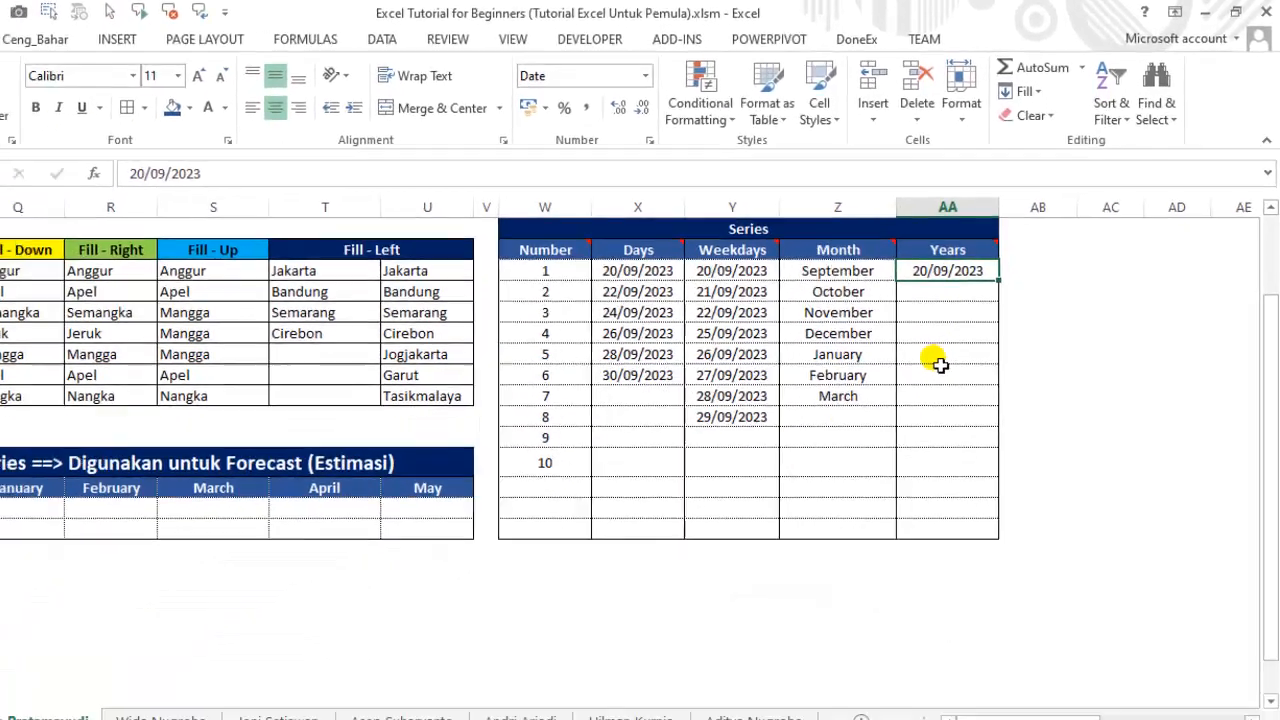
key("ctrl+1")
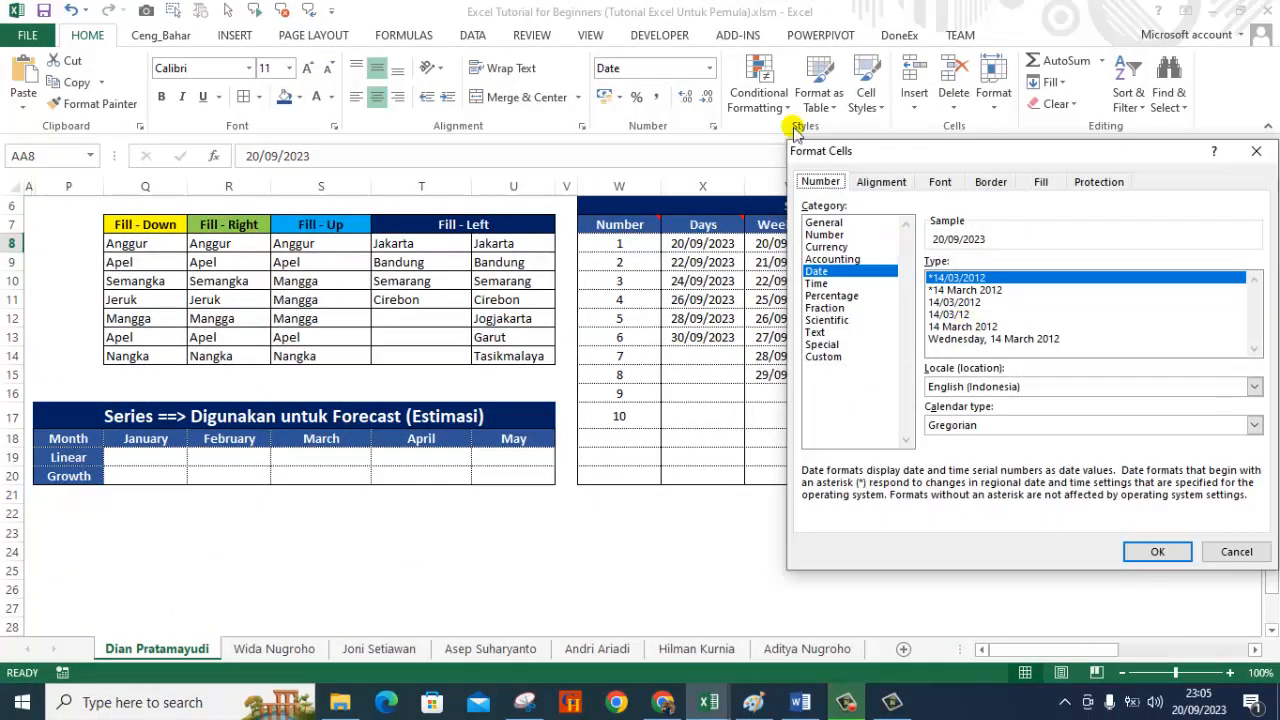
left_click(1236, 551)
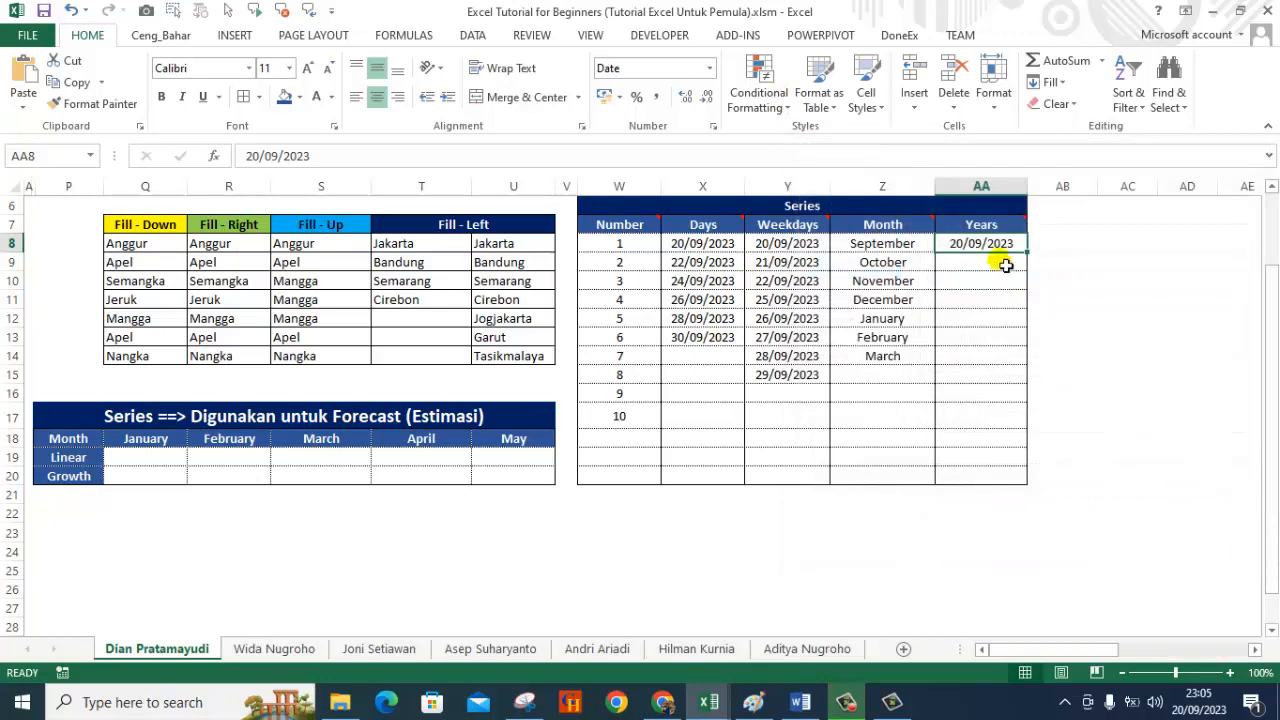
right_click(996, 250)
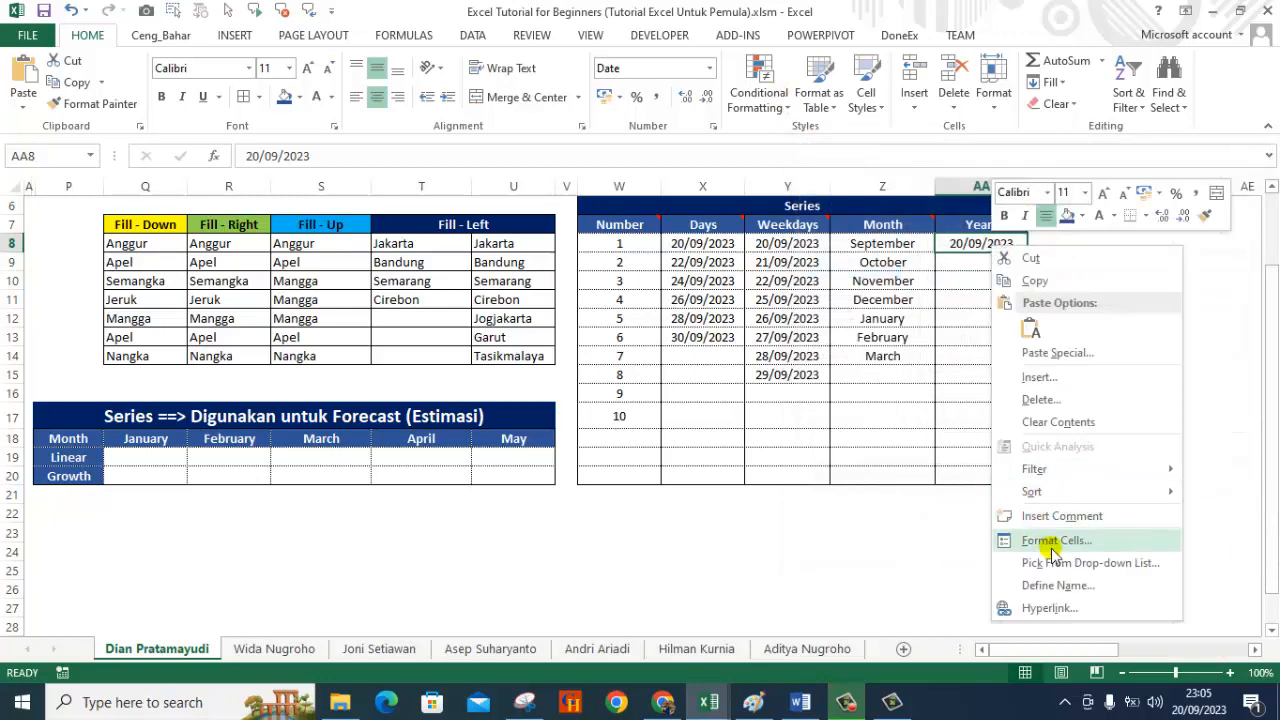
left_click(918, 532)
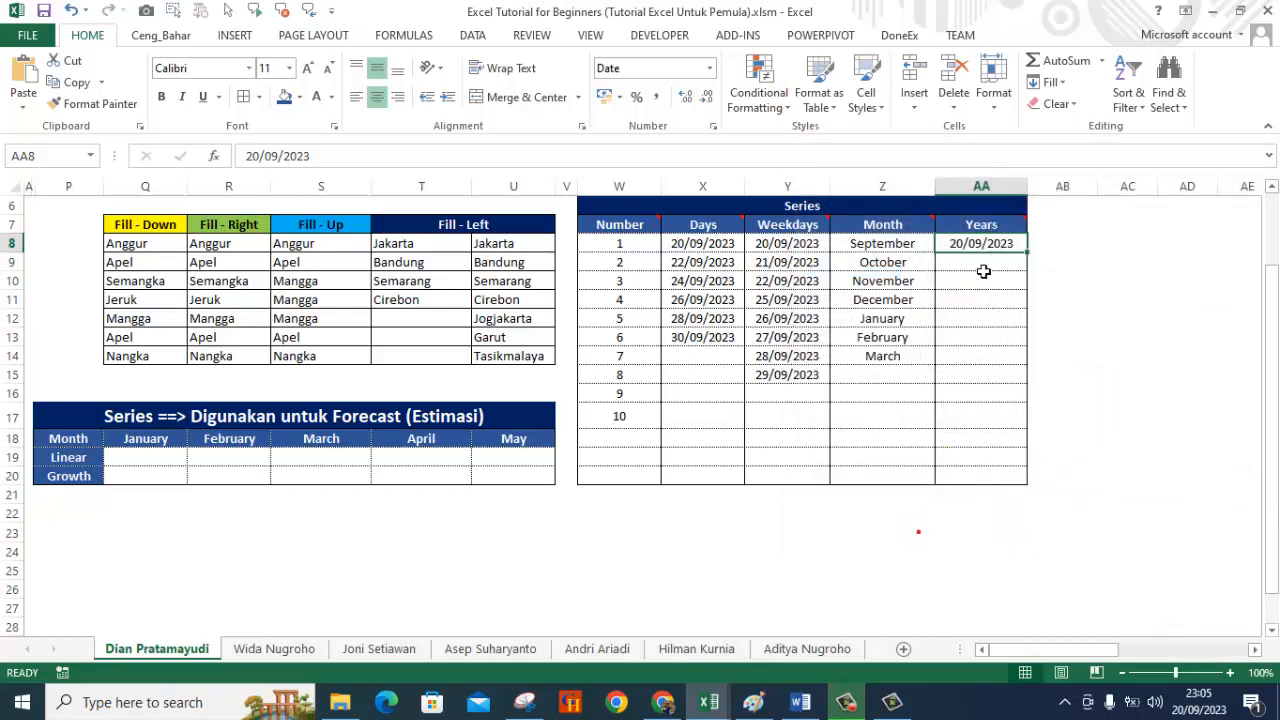
Step: Apply the custom number format yyyy to the first cell of the Years column and reselect that cell
left_click(991, 110)
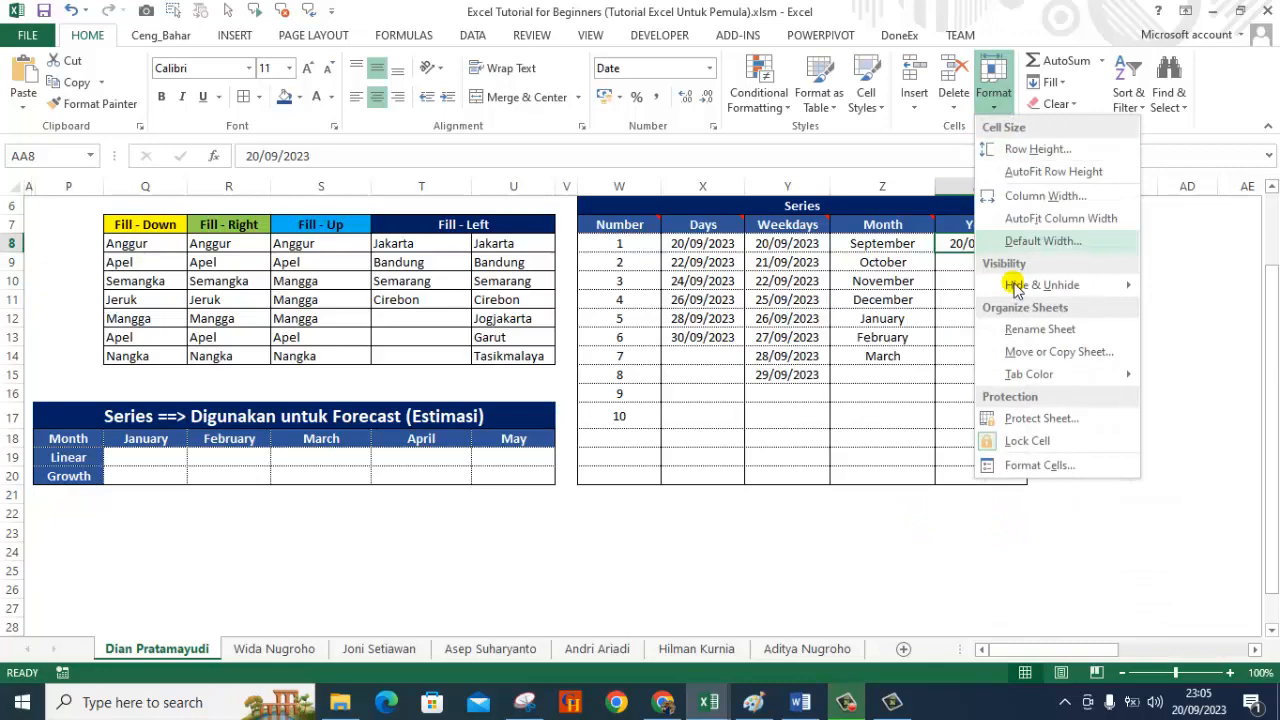
left_click(1036, 465)
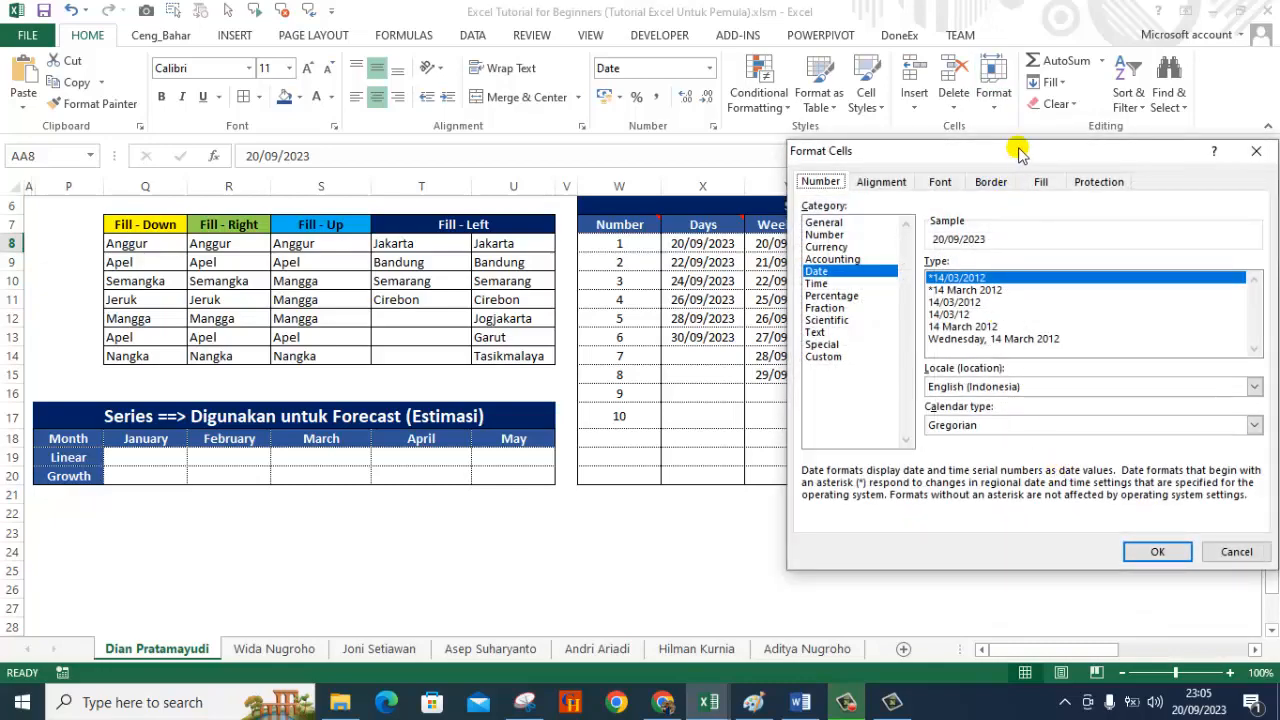
left_click_drag(1020, 150, 668, 120)
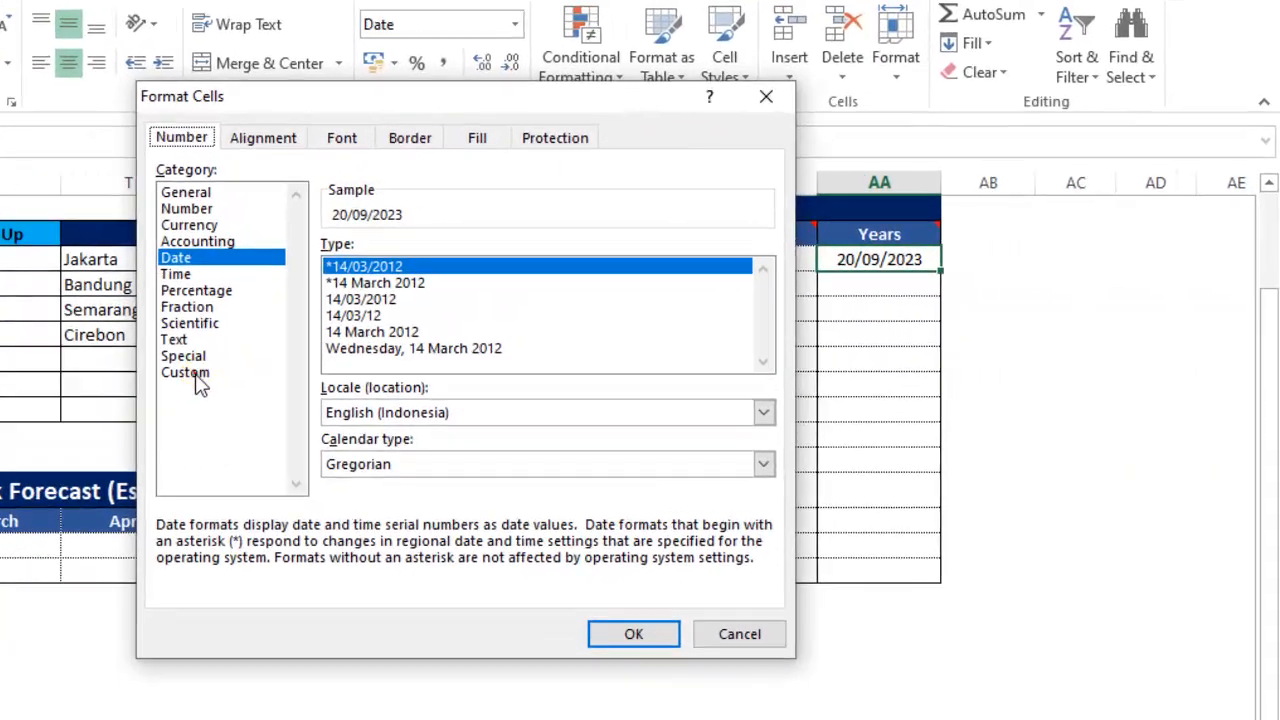
left_click(196, 380)
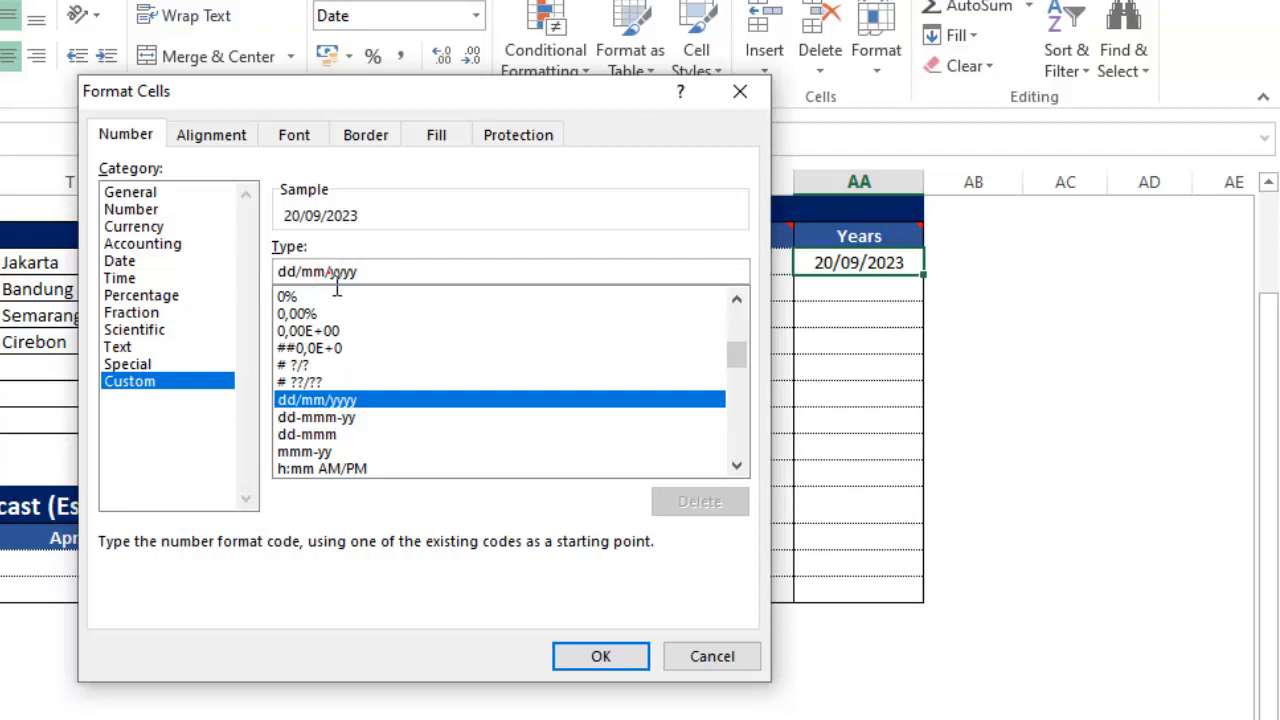
left_click_drag(328, 271, 251, 276)
key("Delete")
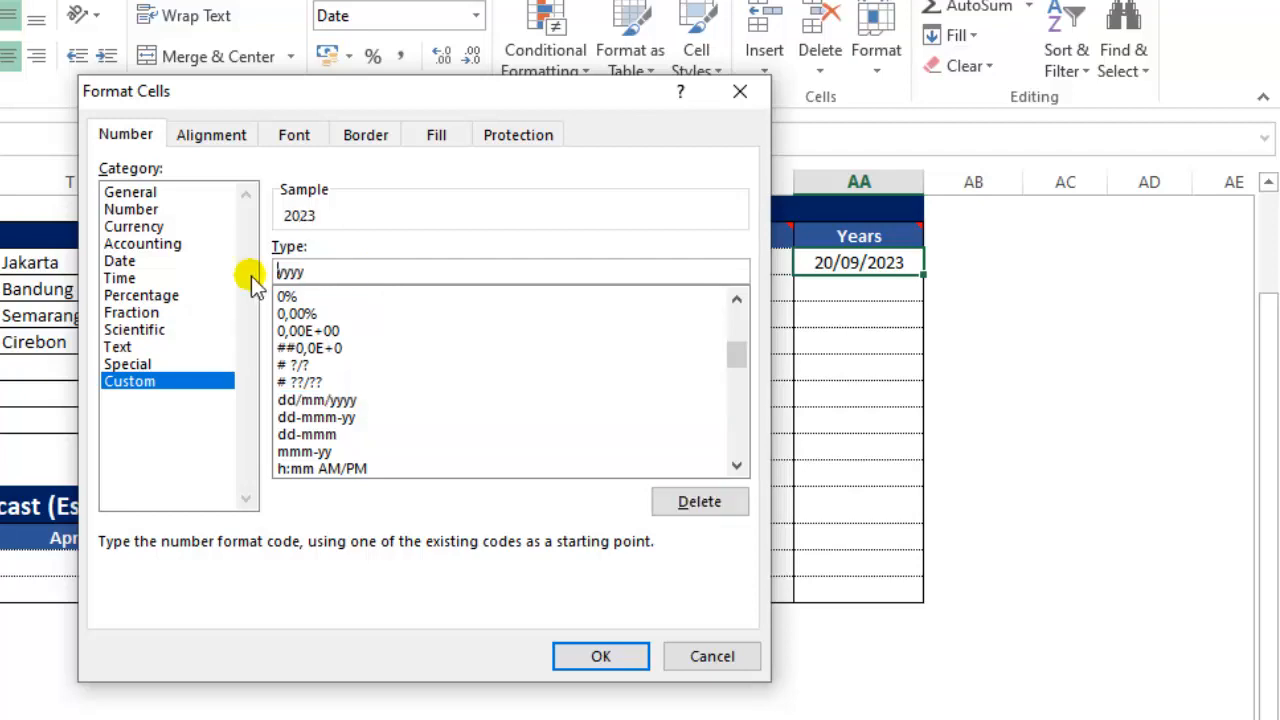
left_click(585, 656)
left_click(852, 352)
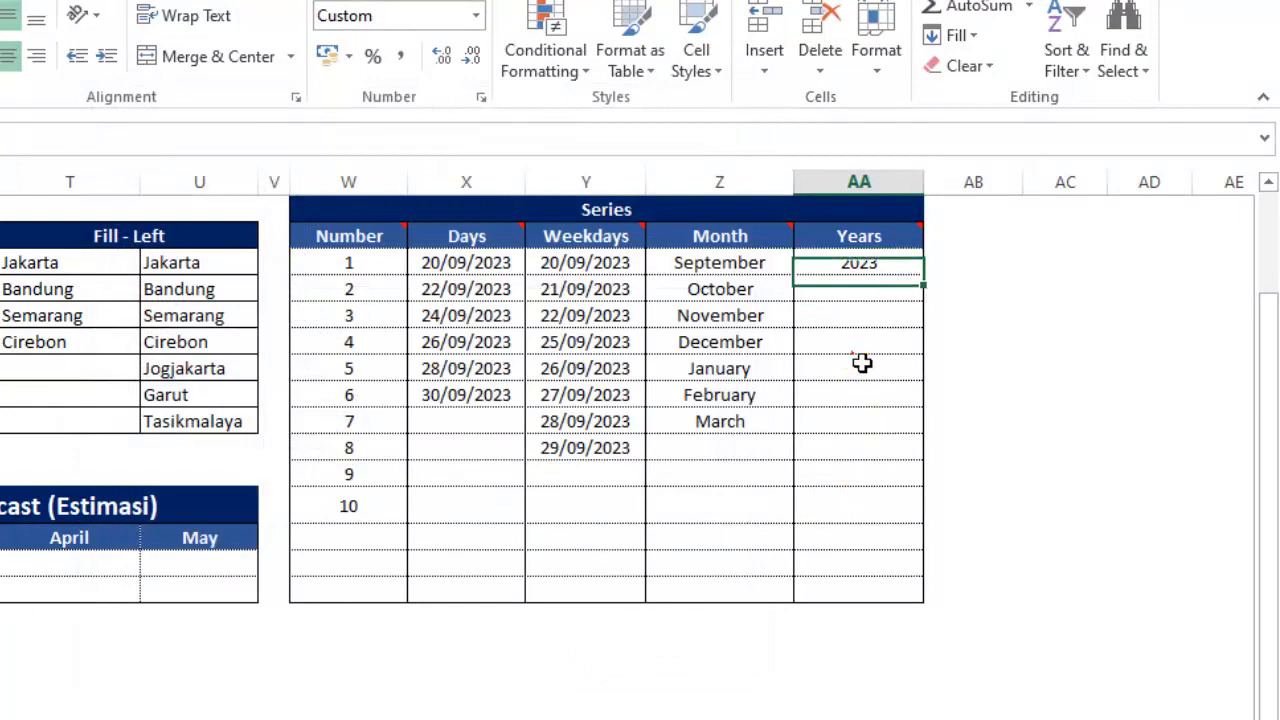
left_click(852, 265)
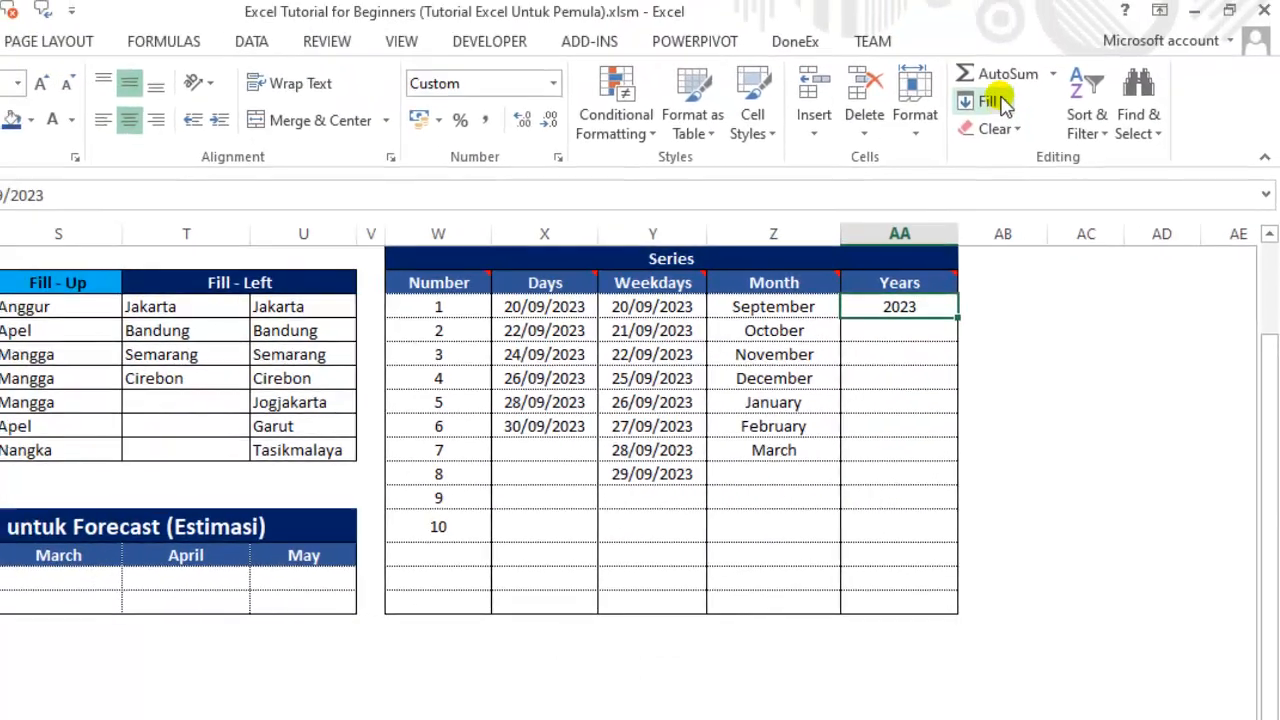
Step: Try to fill the Years column with a Date series by Year in Columns, using step value 1 and stop value 2030
left_click(1001, 100)
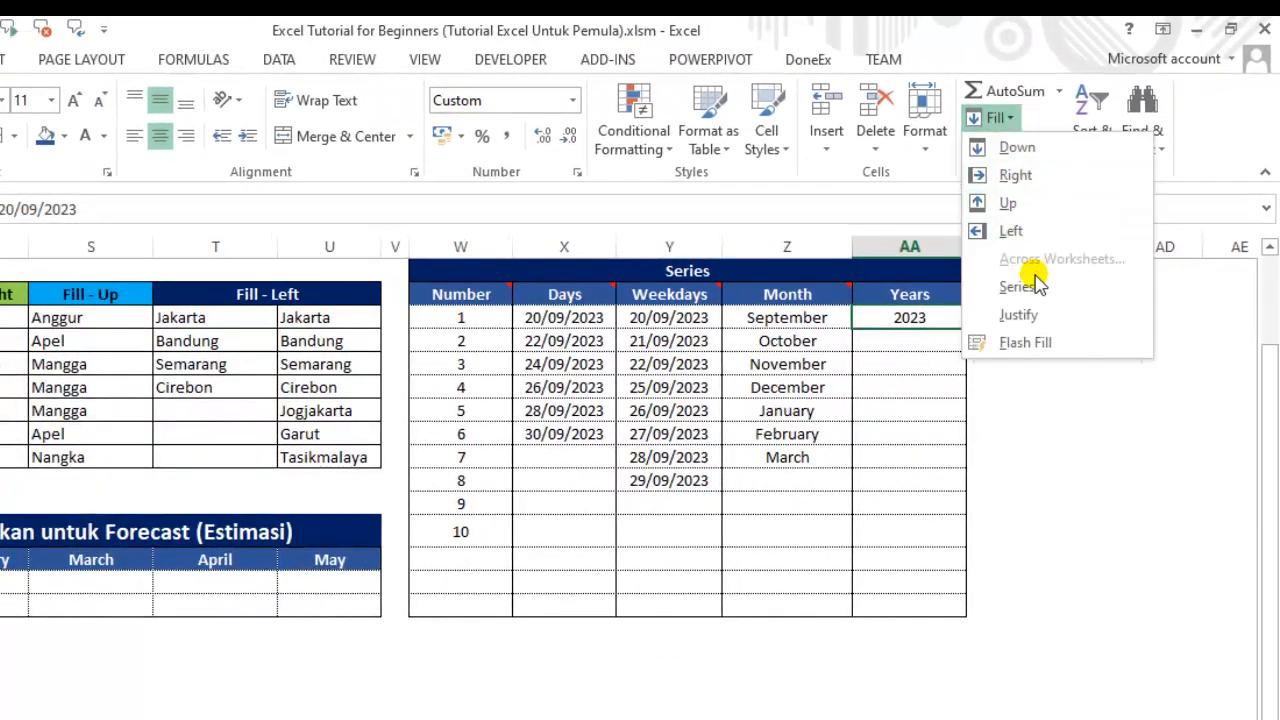
left_click(1031, 288)
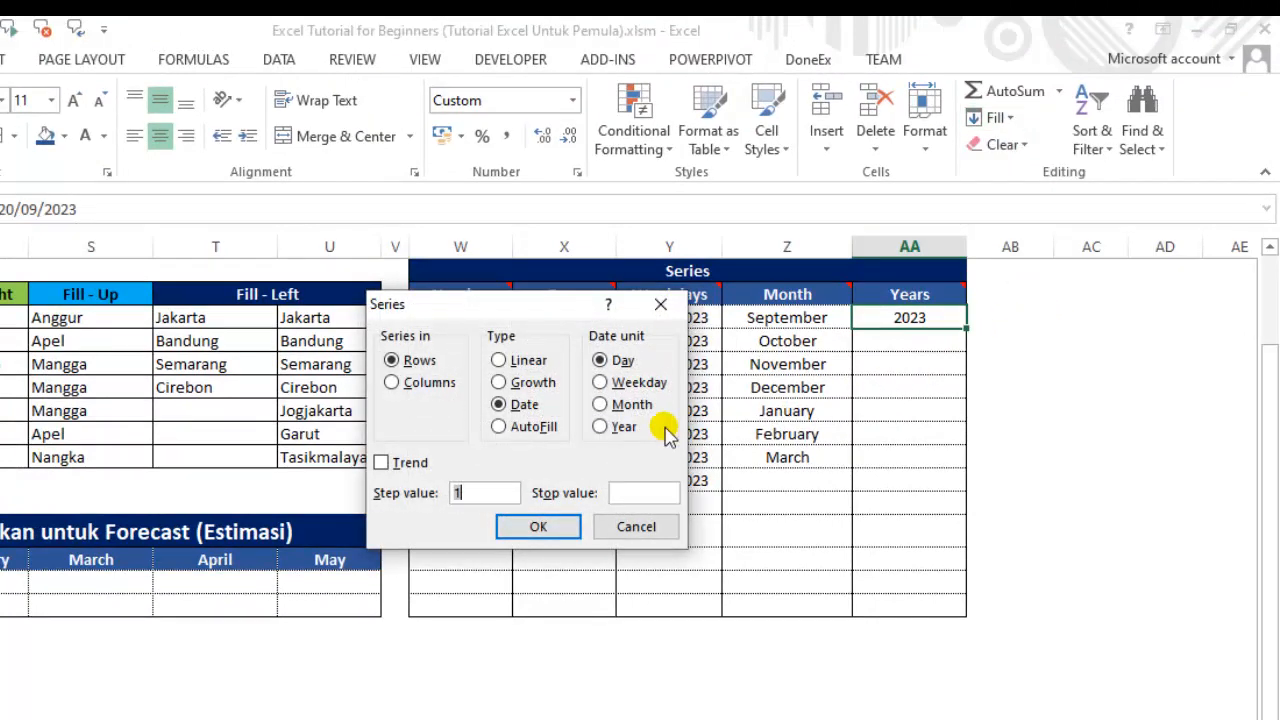
left_click(422, 385)
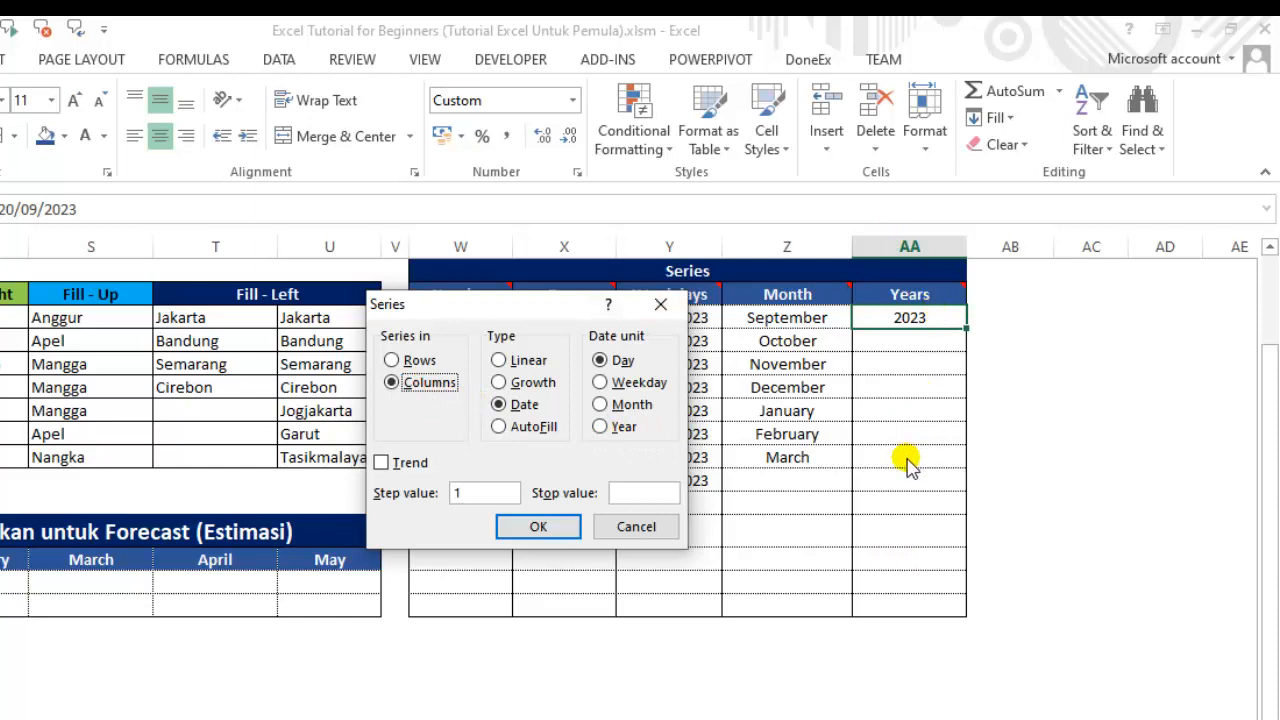
left_click(612, 436)
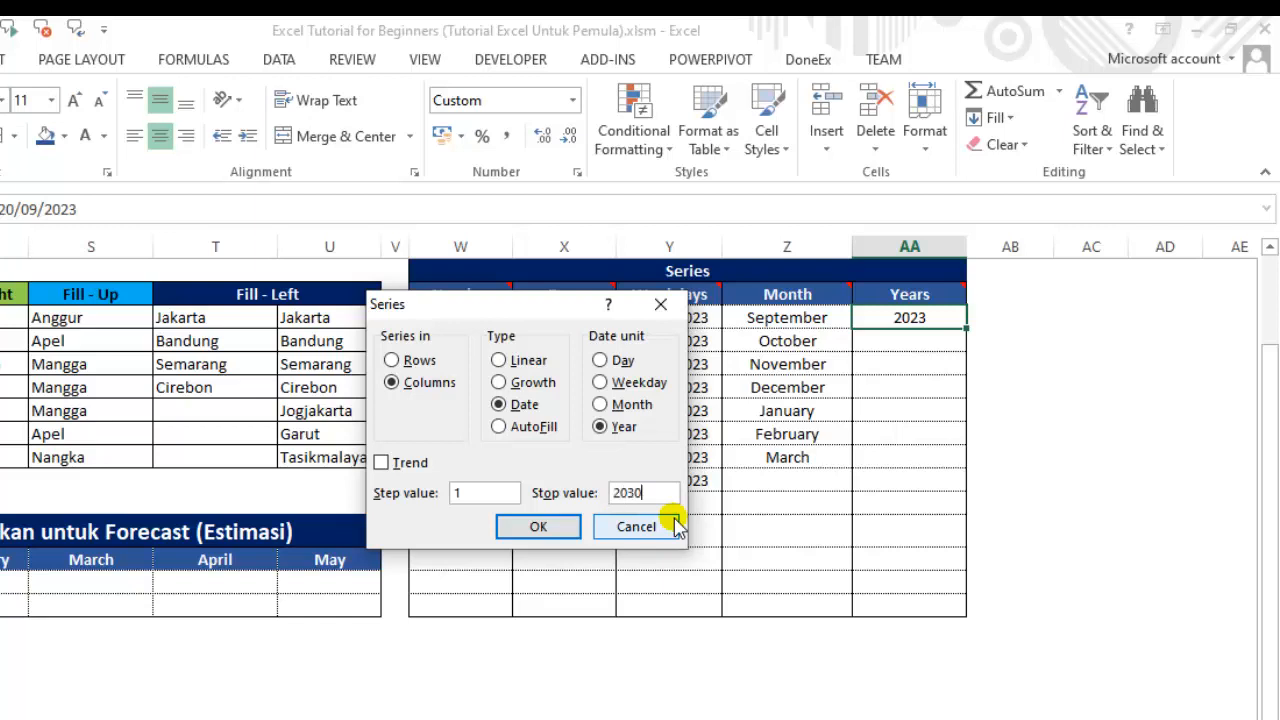
left_click(560, 526)
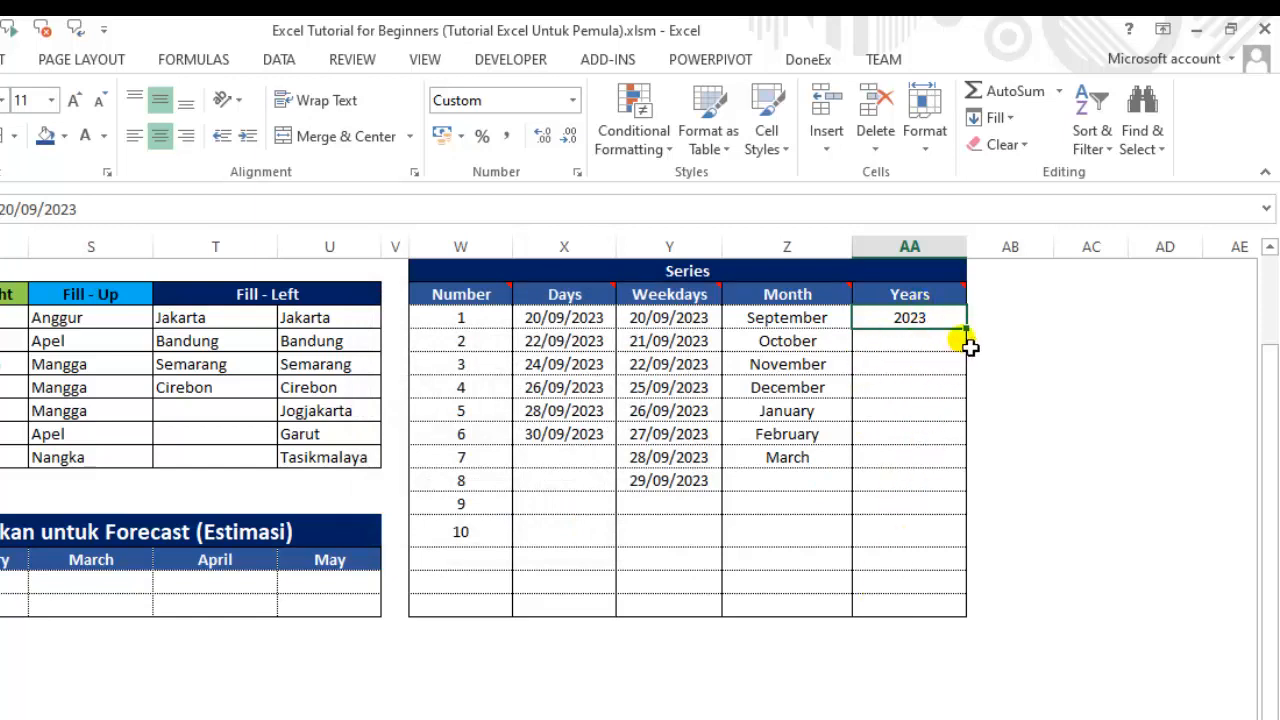
Step: Fill the Years column from its first cell with a Date series by Year in Columns, using step value 1 and stop value 20-9-2030
left_click(996, 118)
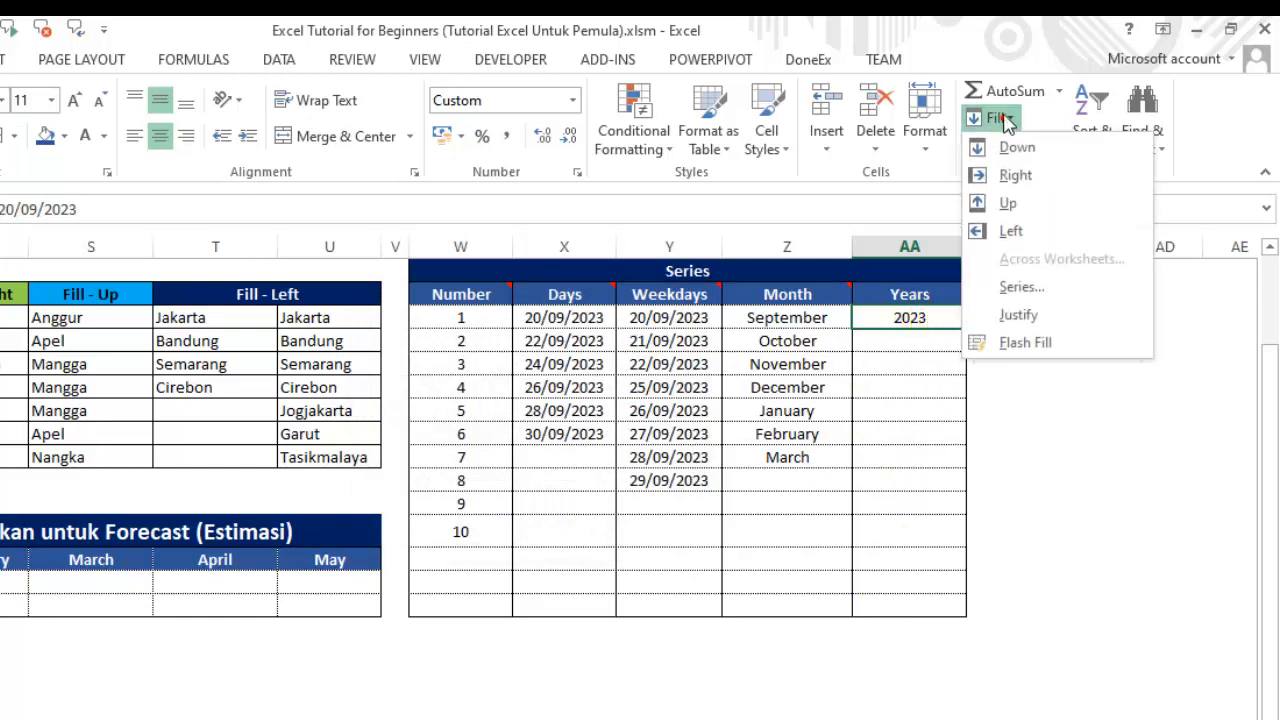
left_click(1022, 288)
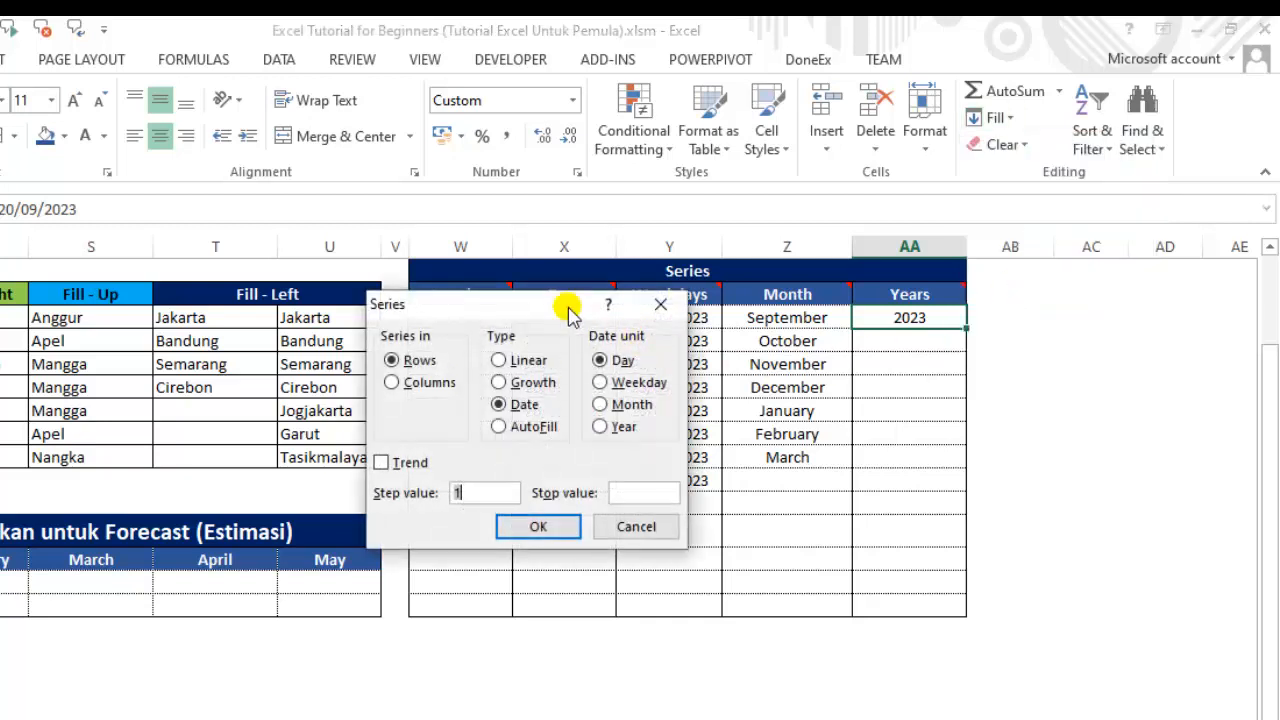
left_click_drag(567, 303, 690, 319)
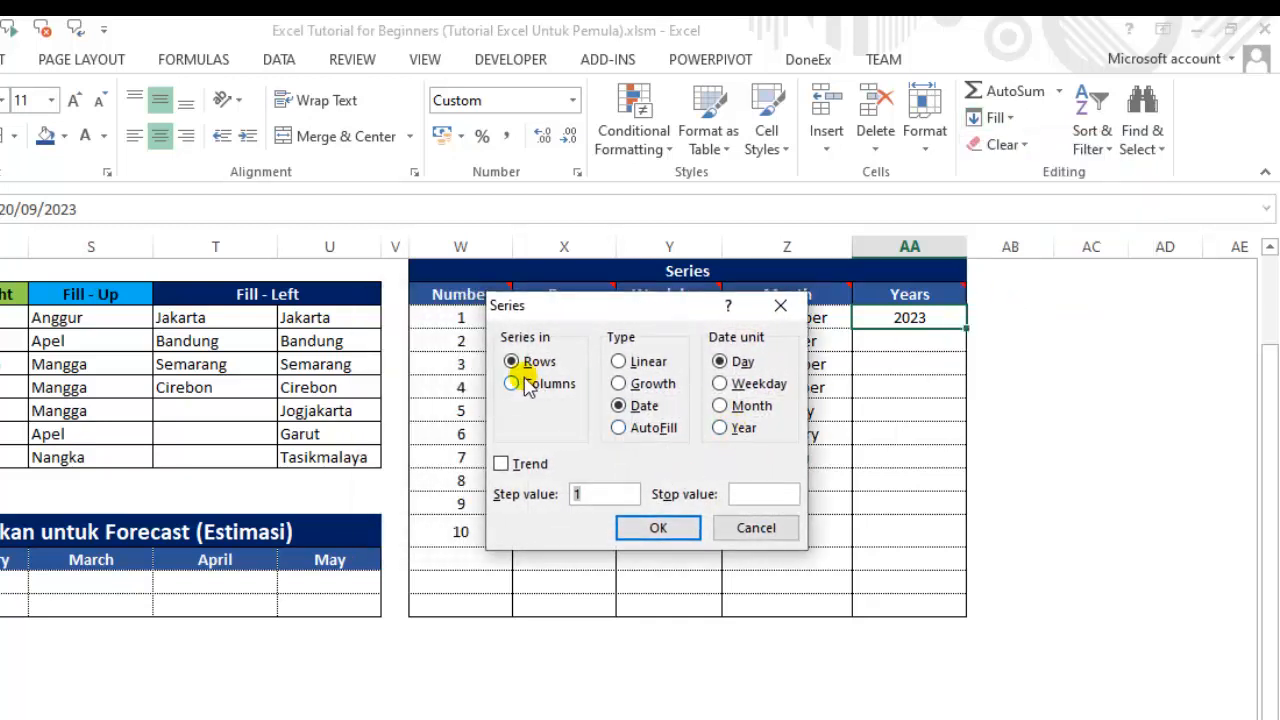
left_click(743, 432)
left_click(760, 497)
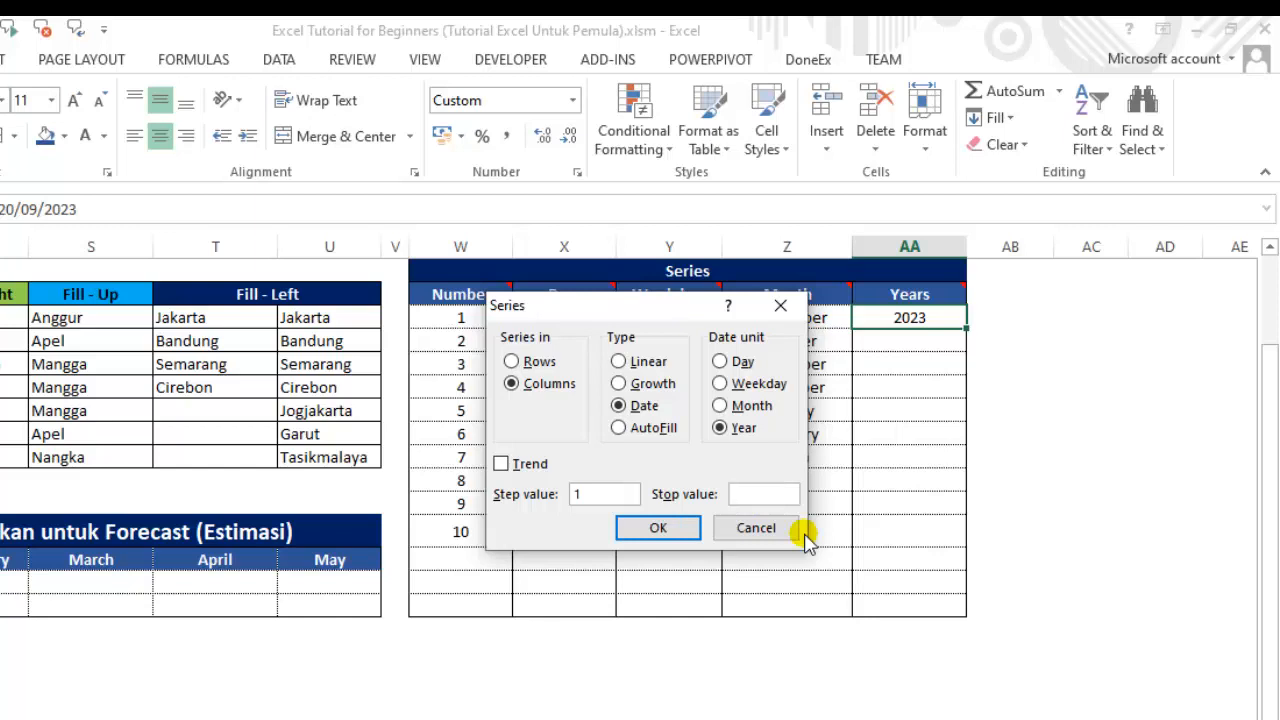
type("20-9-2030")
left_click(665, 527)
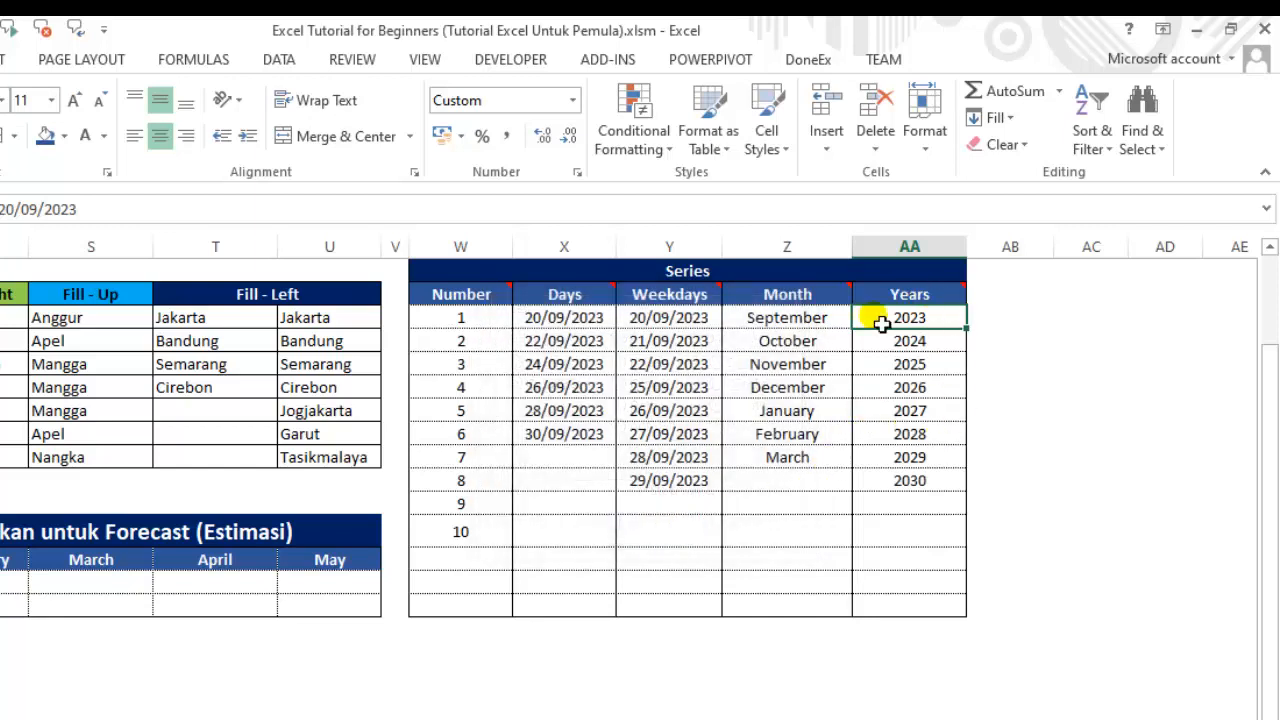